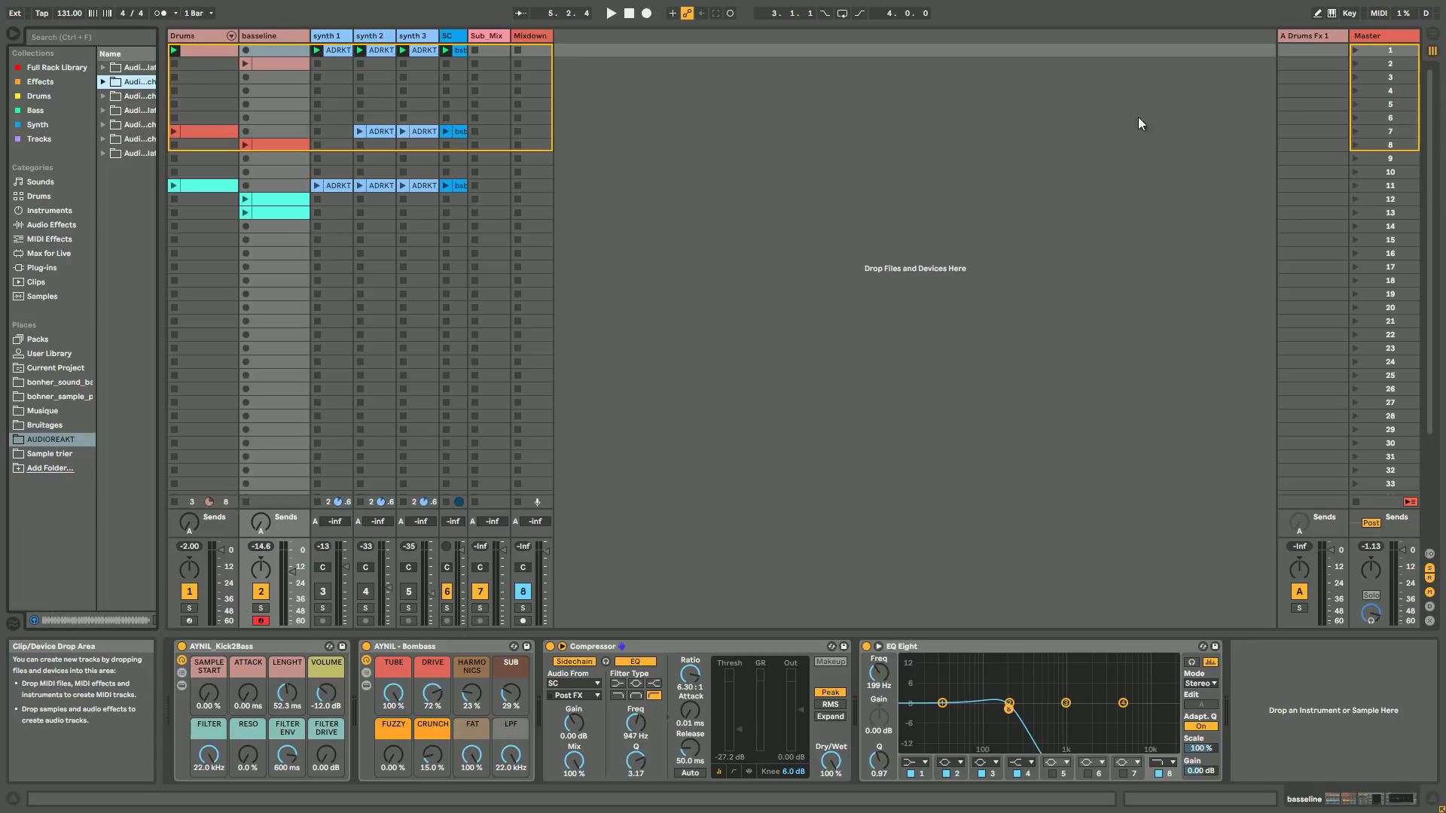
- Inspect the basseline's device chain: the AYNIL_Kick2Bass rack with its inner devices, AYNIL - Bombass, Compressor and EQ Eight
left_click(261, 645)
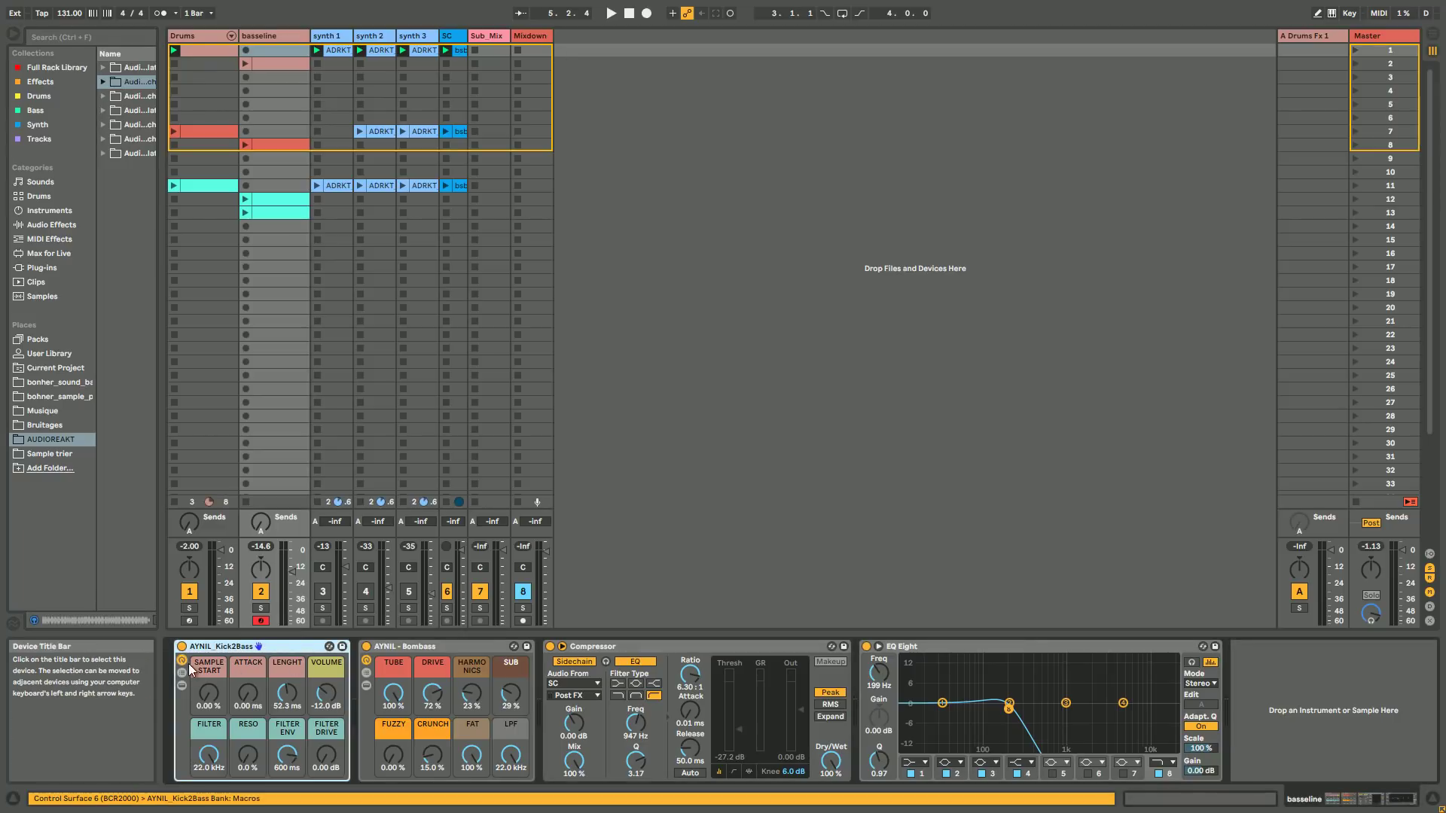
left_click(183, 687)
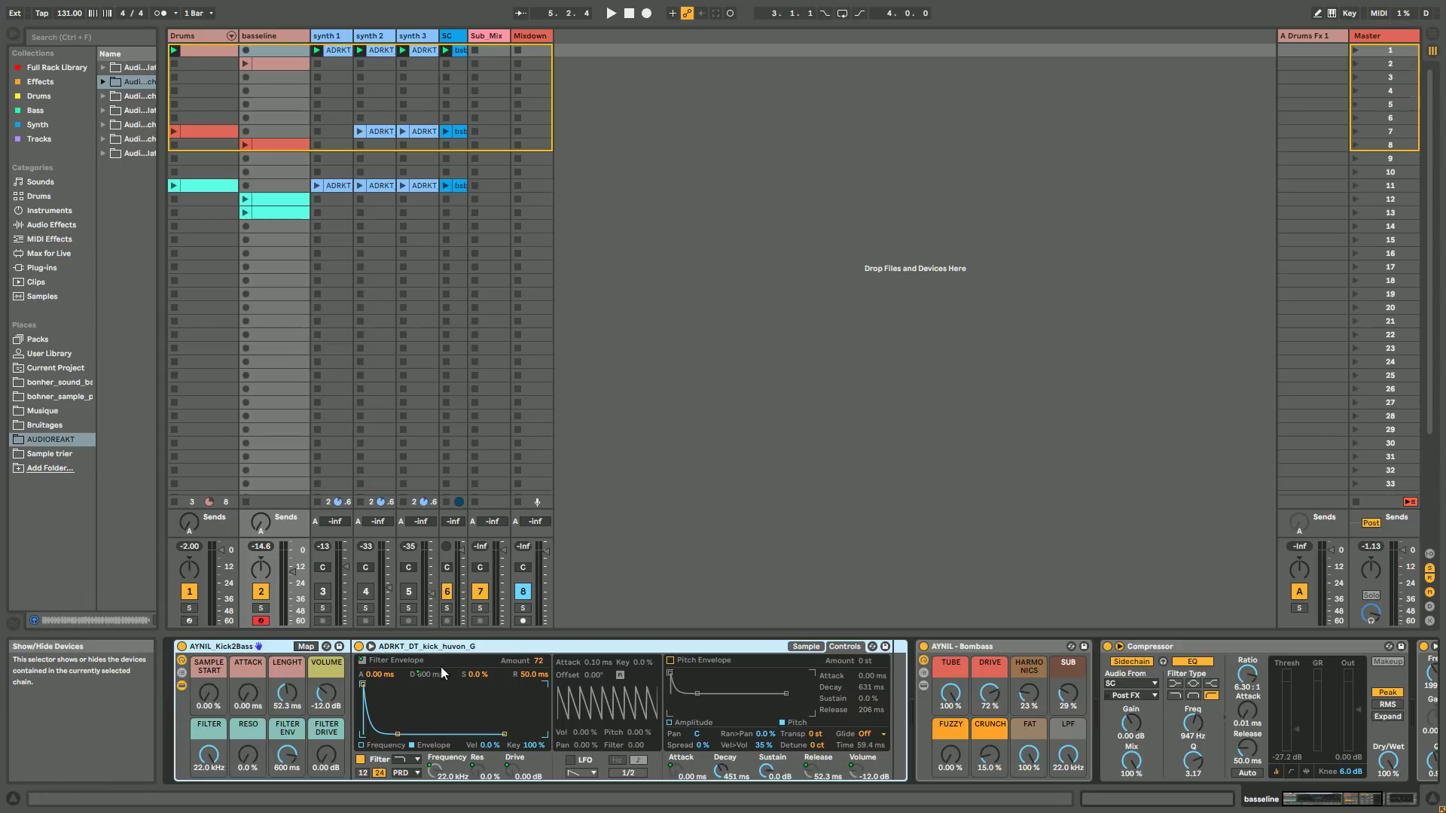
left_click(183, 689)
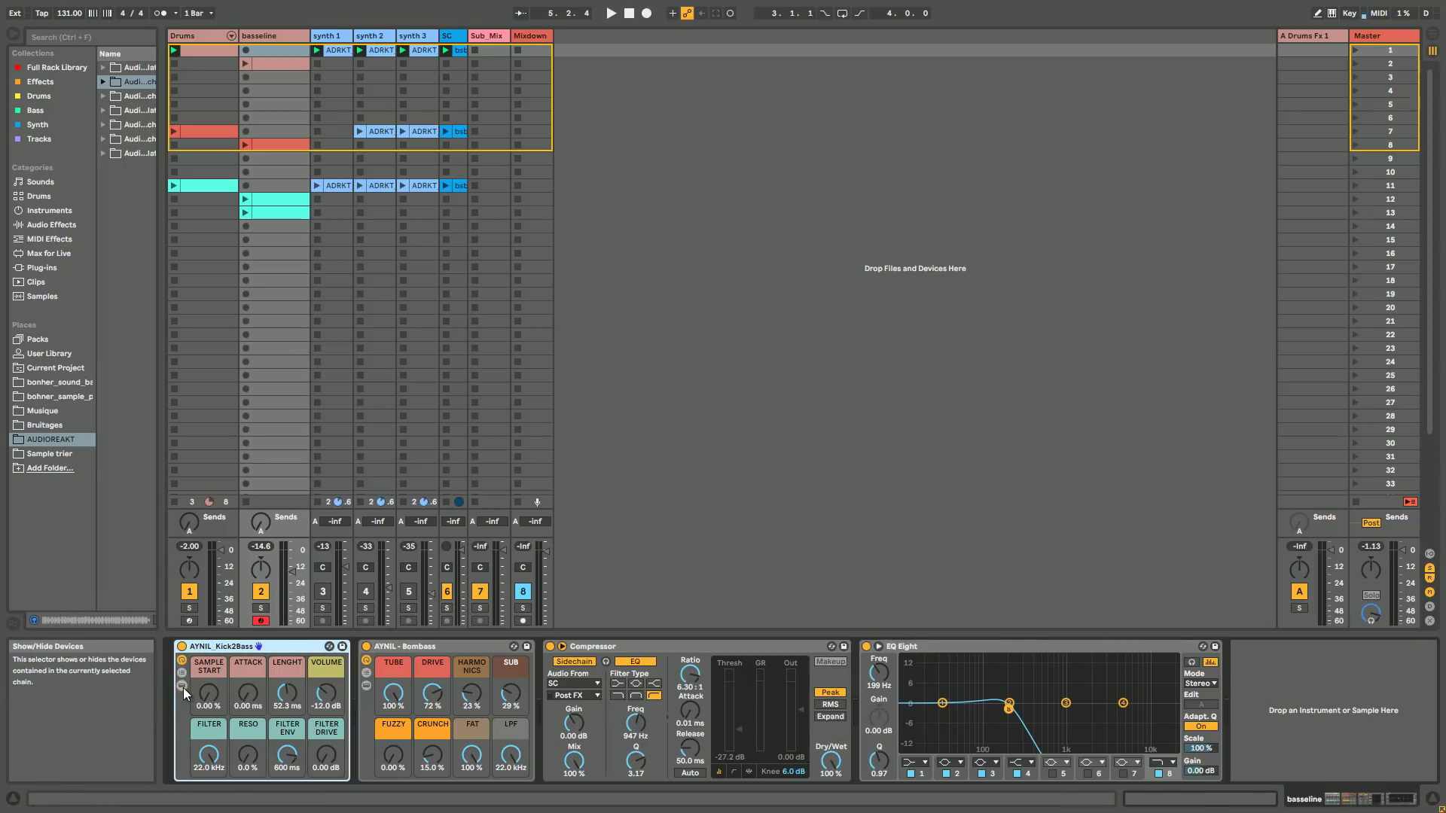
left_click(451, 645)
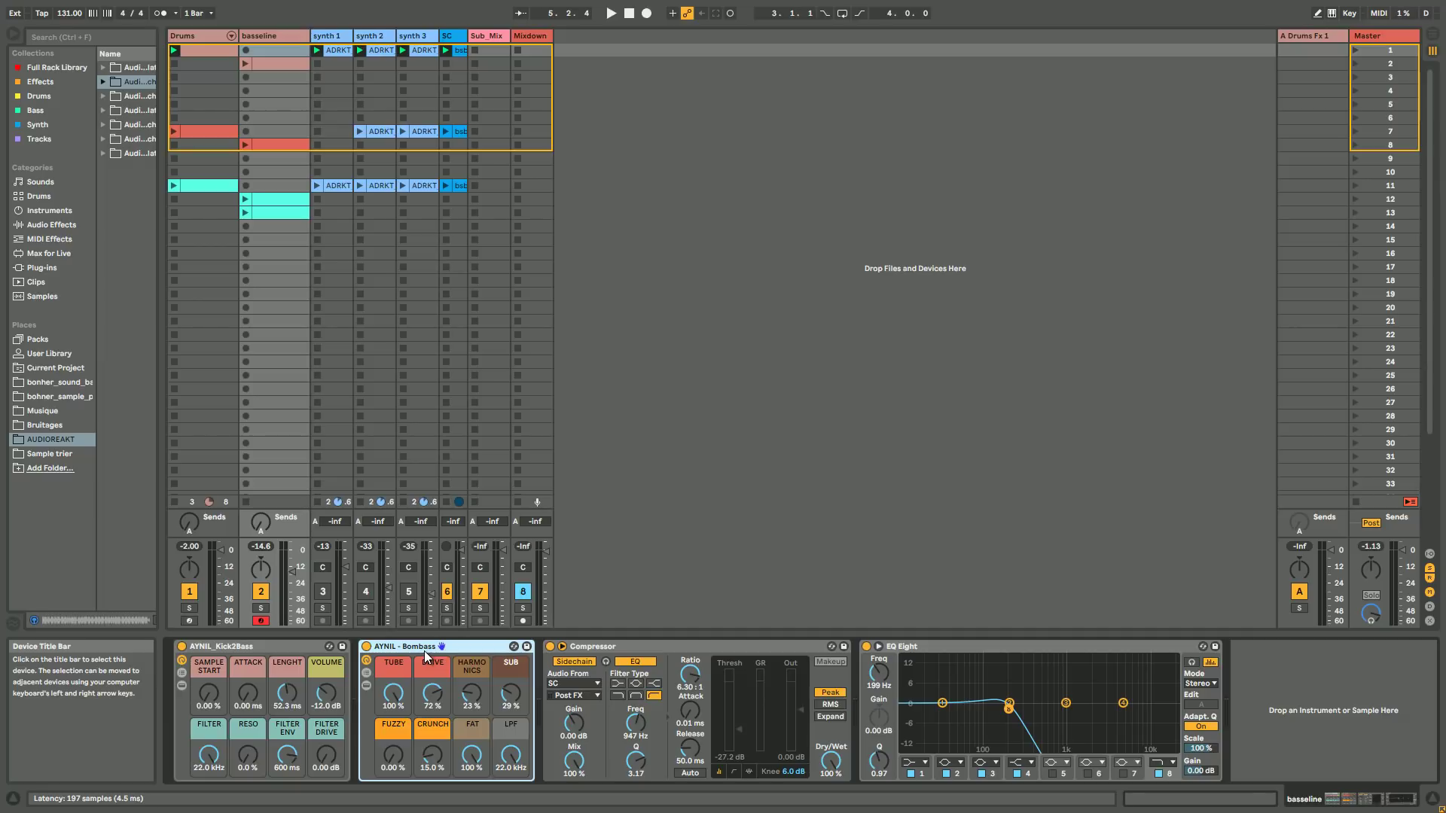
left_click(743, 649)
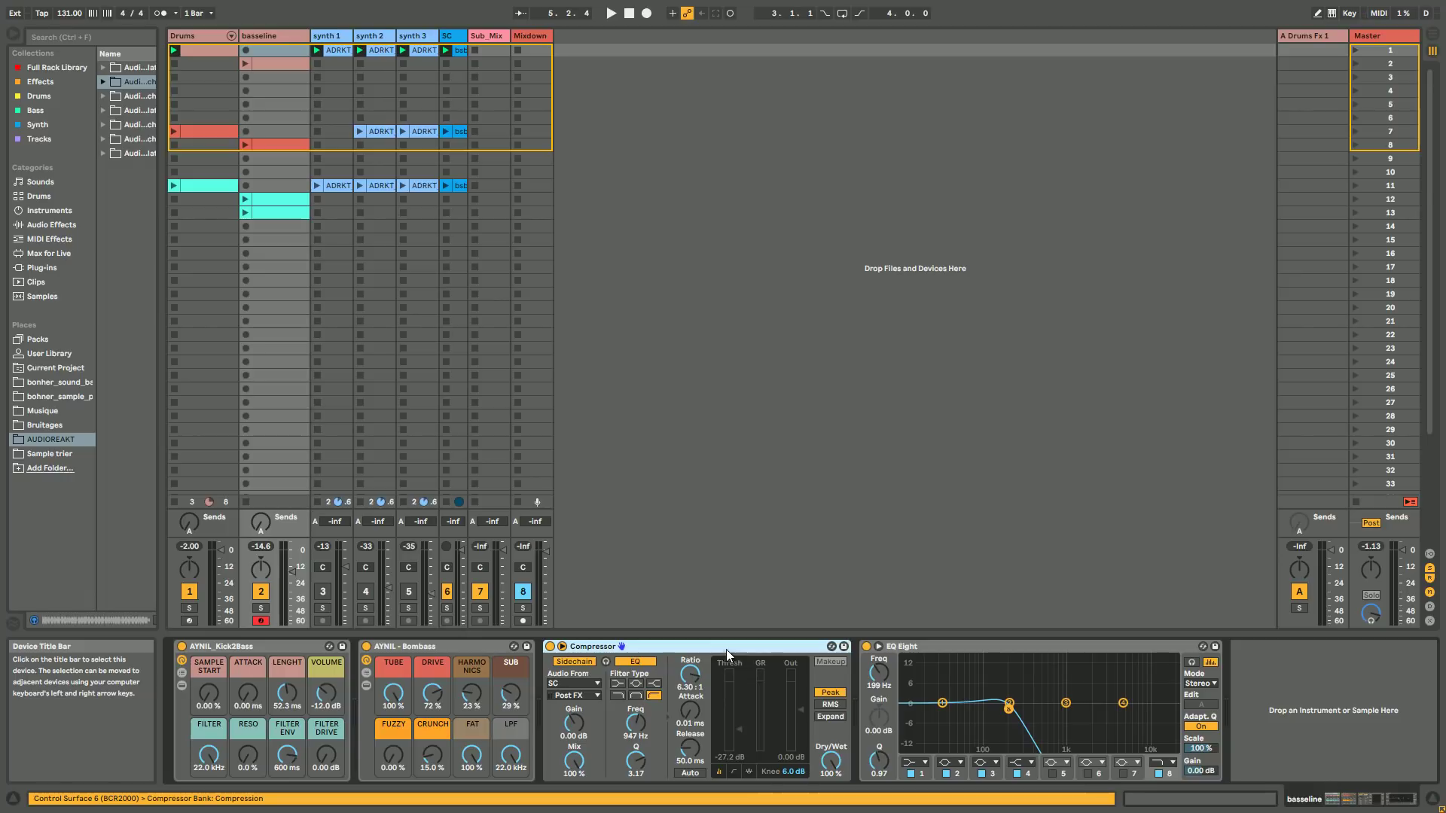
left_click(924, 653)
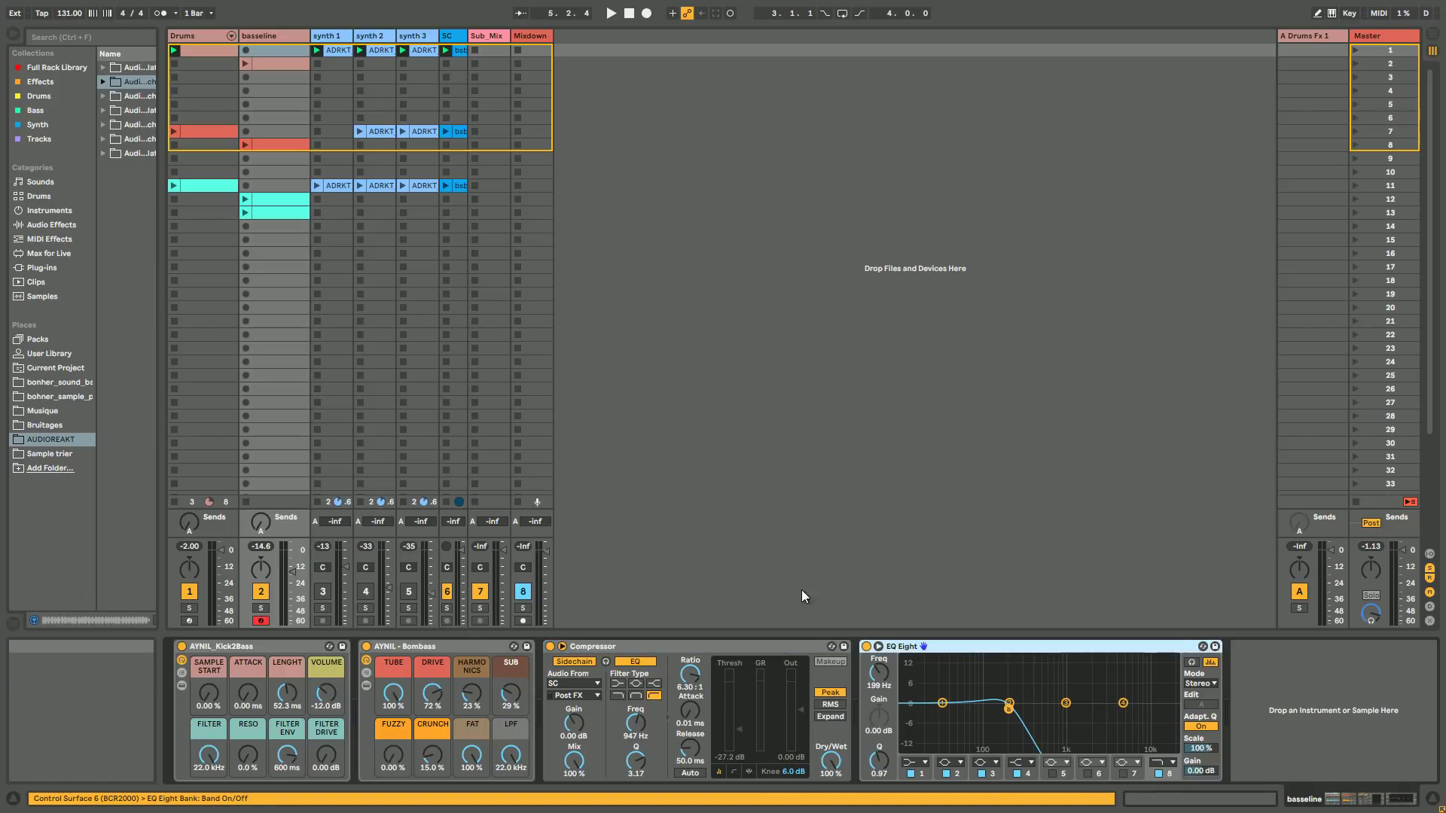
- Arm and solo the Drums track, play it back and open the notes of its first clip
left_click(194, 620)
left_click(190, 608)
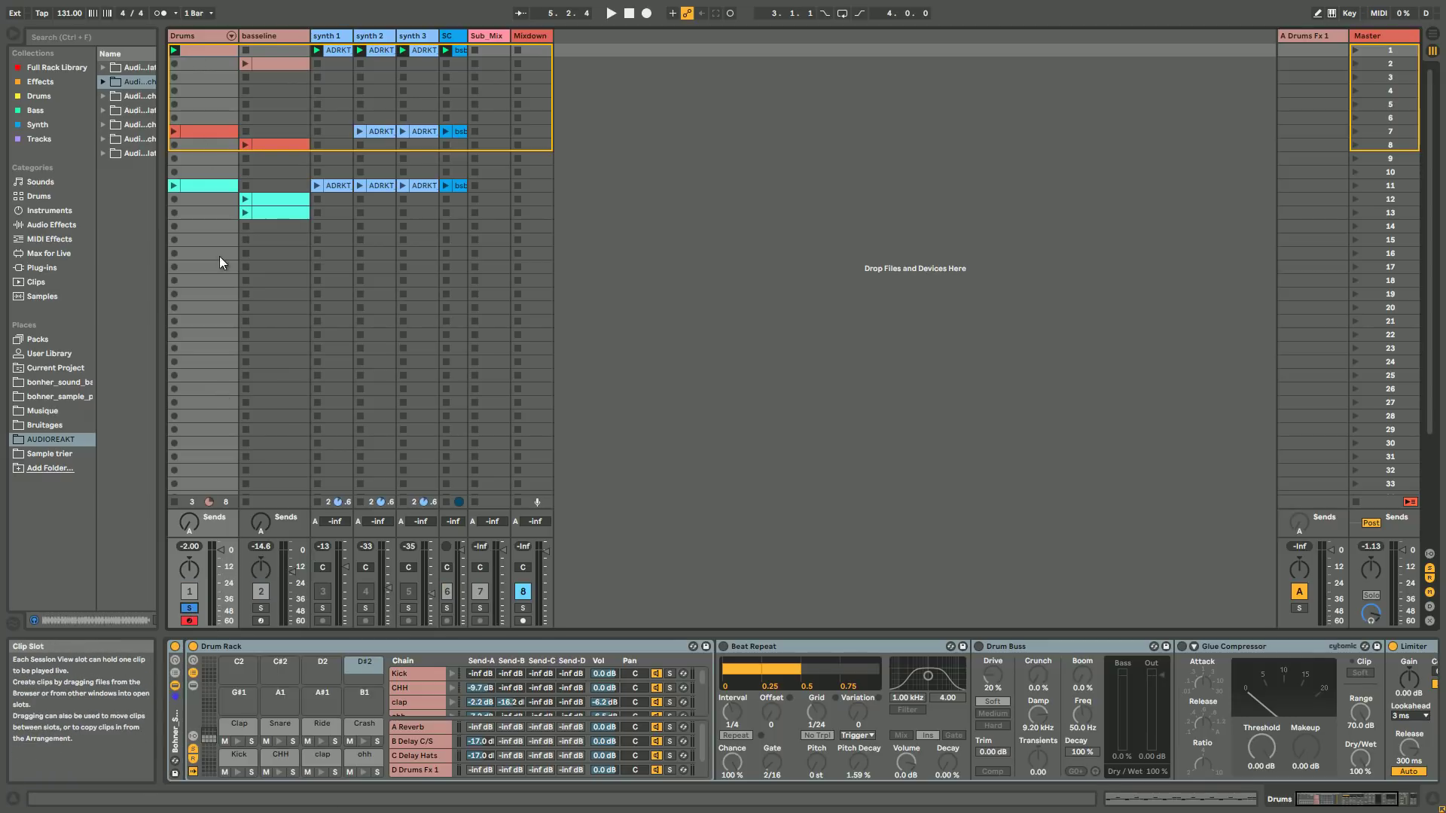
key("space")
double_click(214, 52)
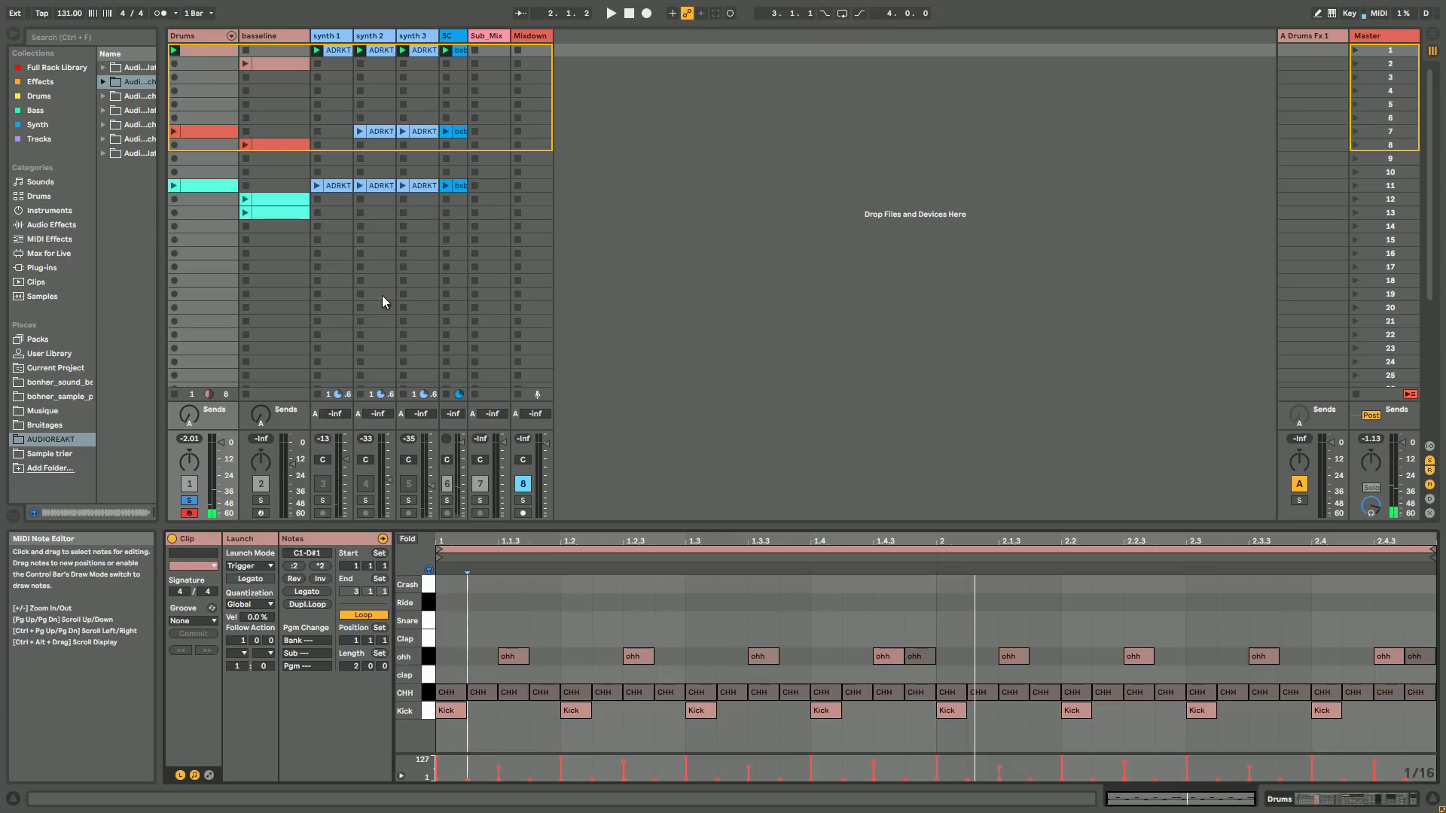
- Copy the first Drums clip into the first slot of the basseline track and show its notes around C1
double_click(278, 49)
left_click(192, 48)
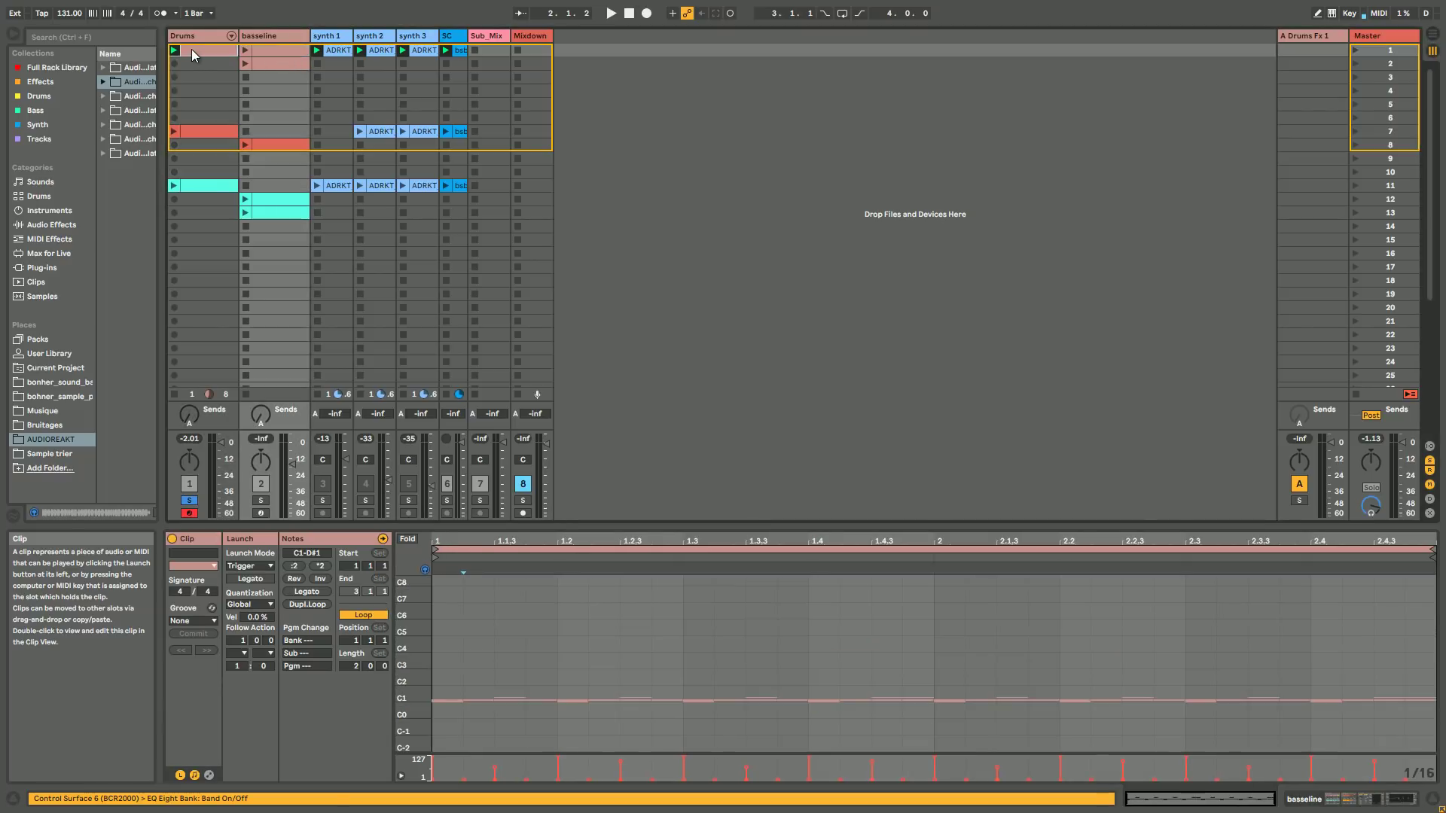
left_click(292, 58)
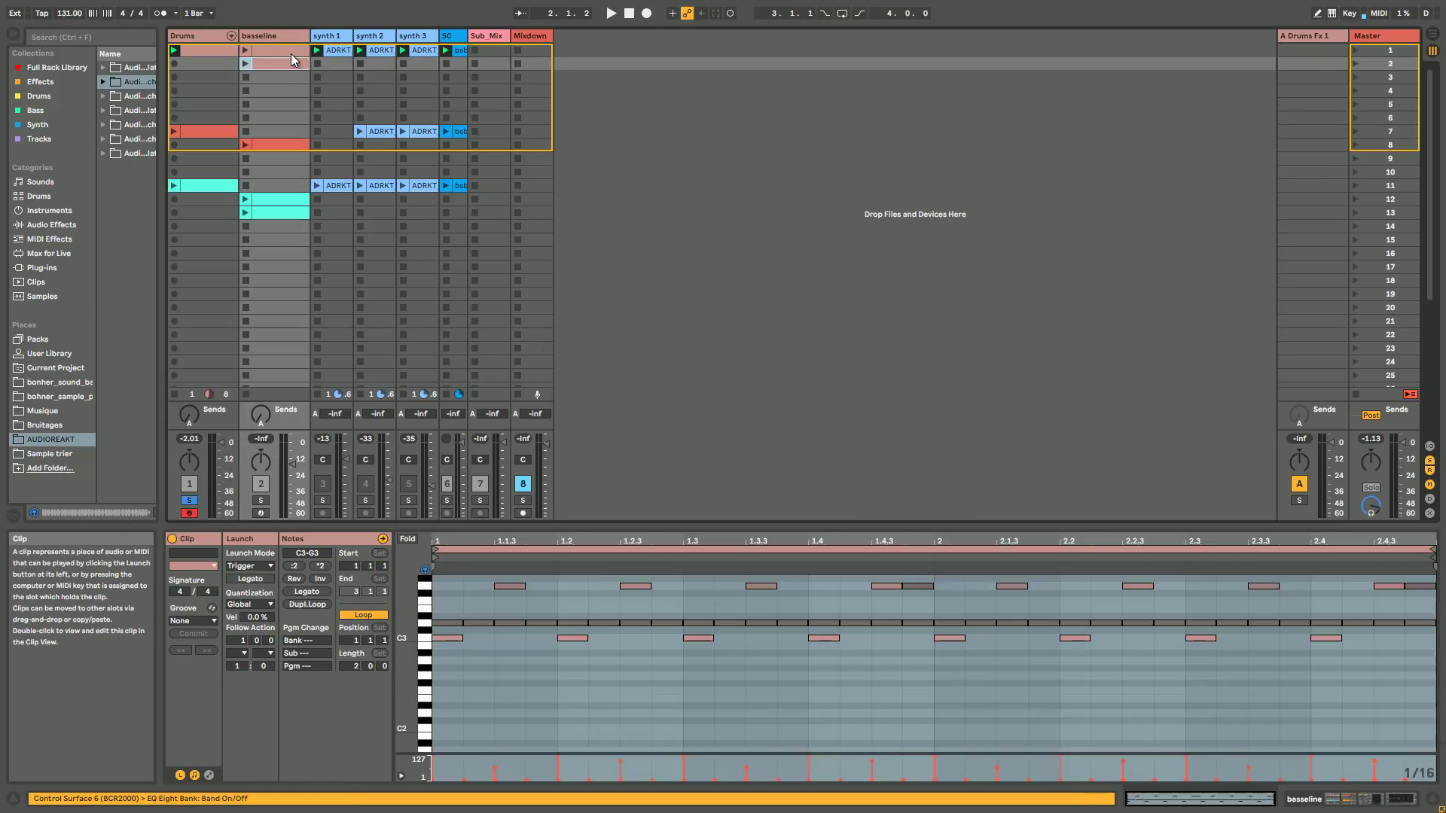
left_click_drag(401, 680, 415, 595)
left_click(317, 133)
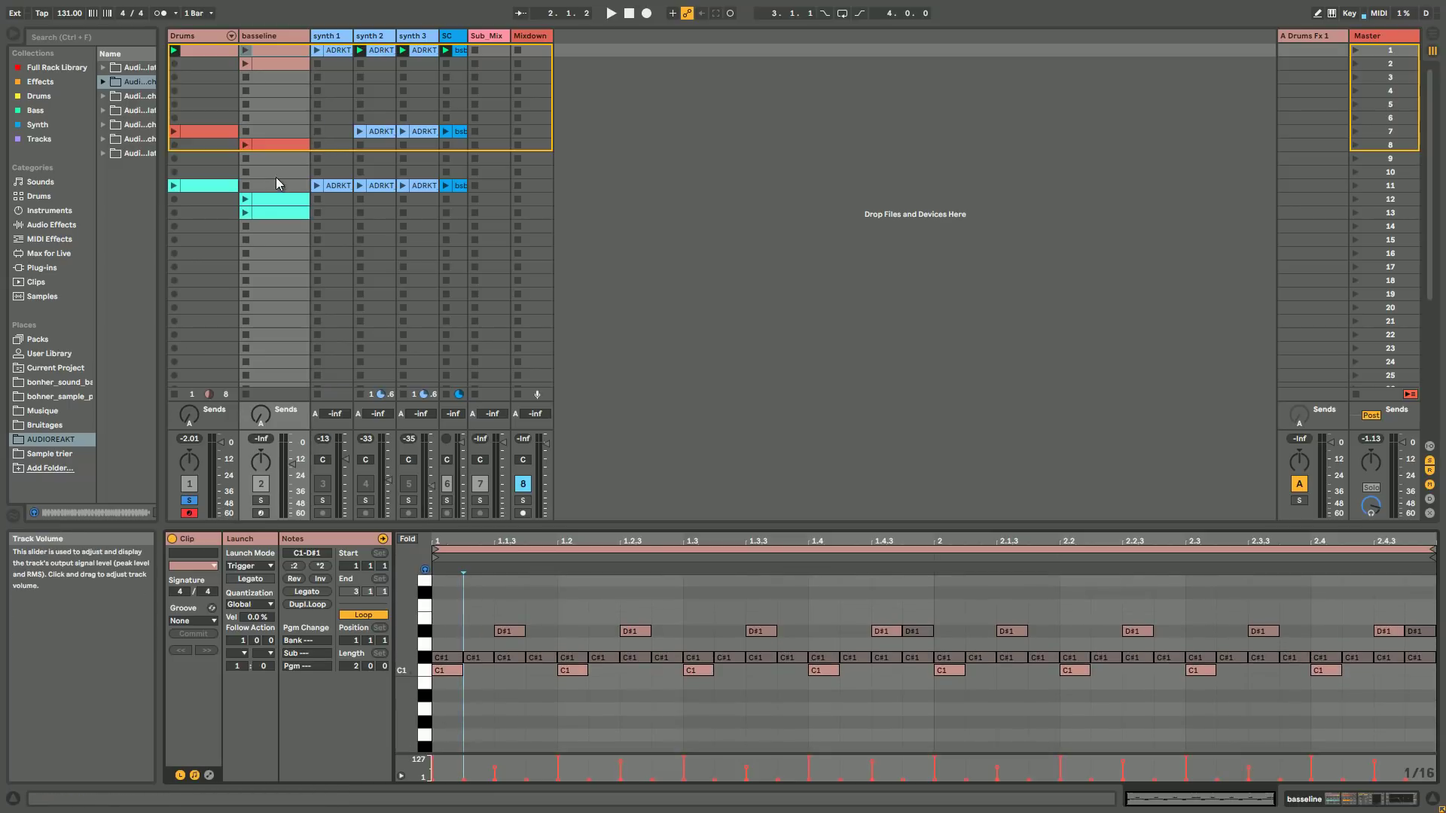
- Compare the notes of the original drum clip and its basseline copy, and solo and arm the basseline track
left_click(214, 48)
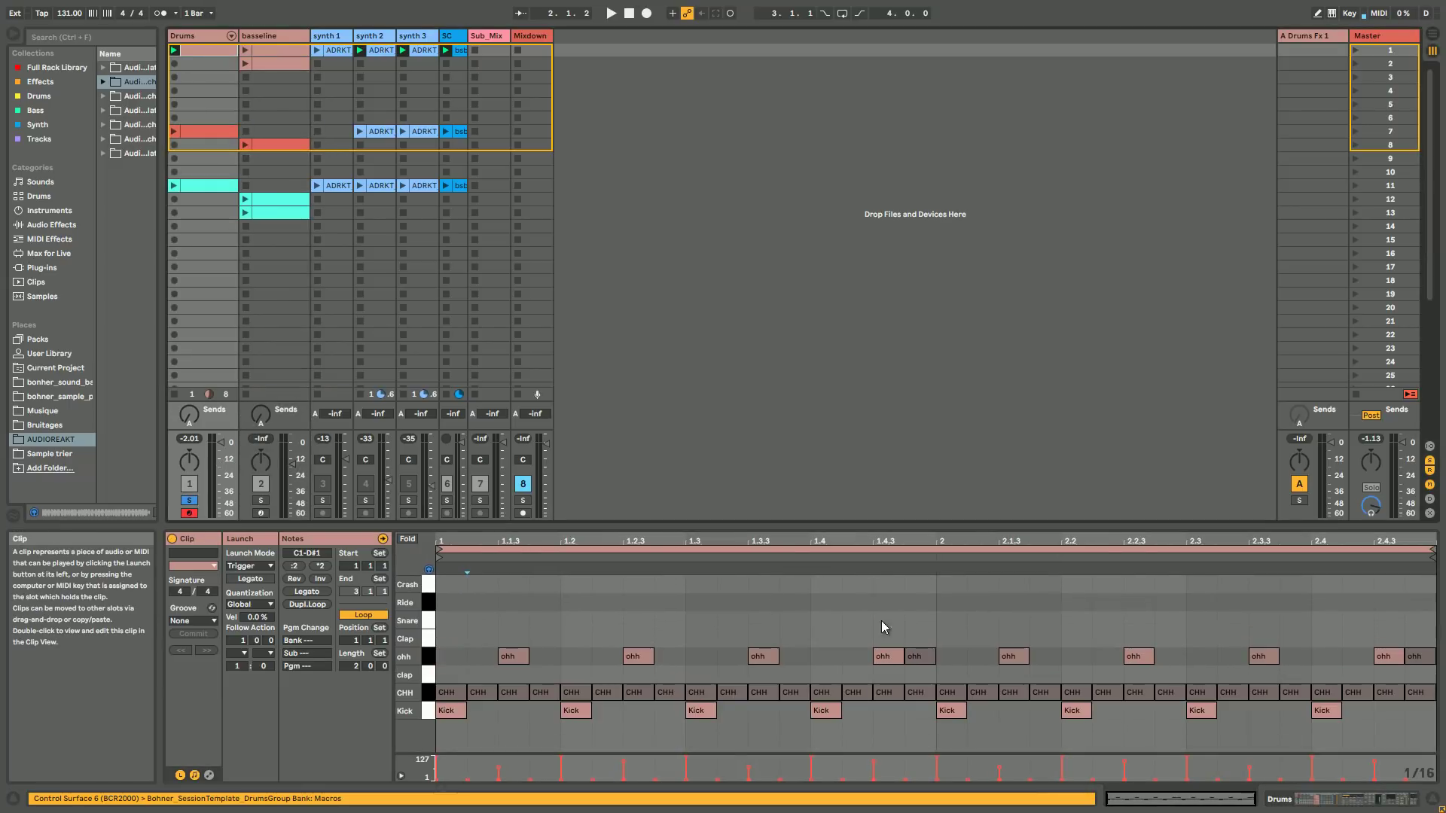
left_click(287, 48)
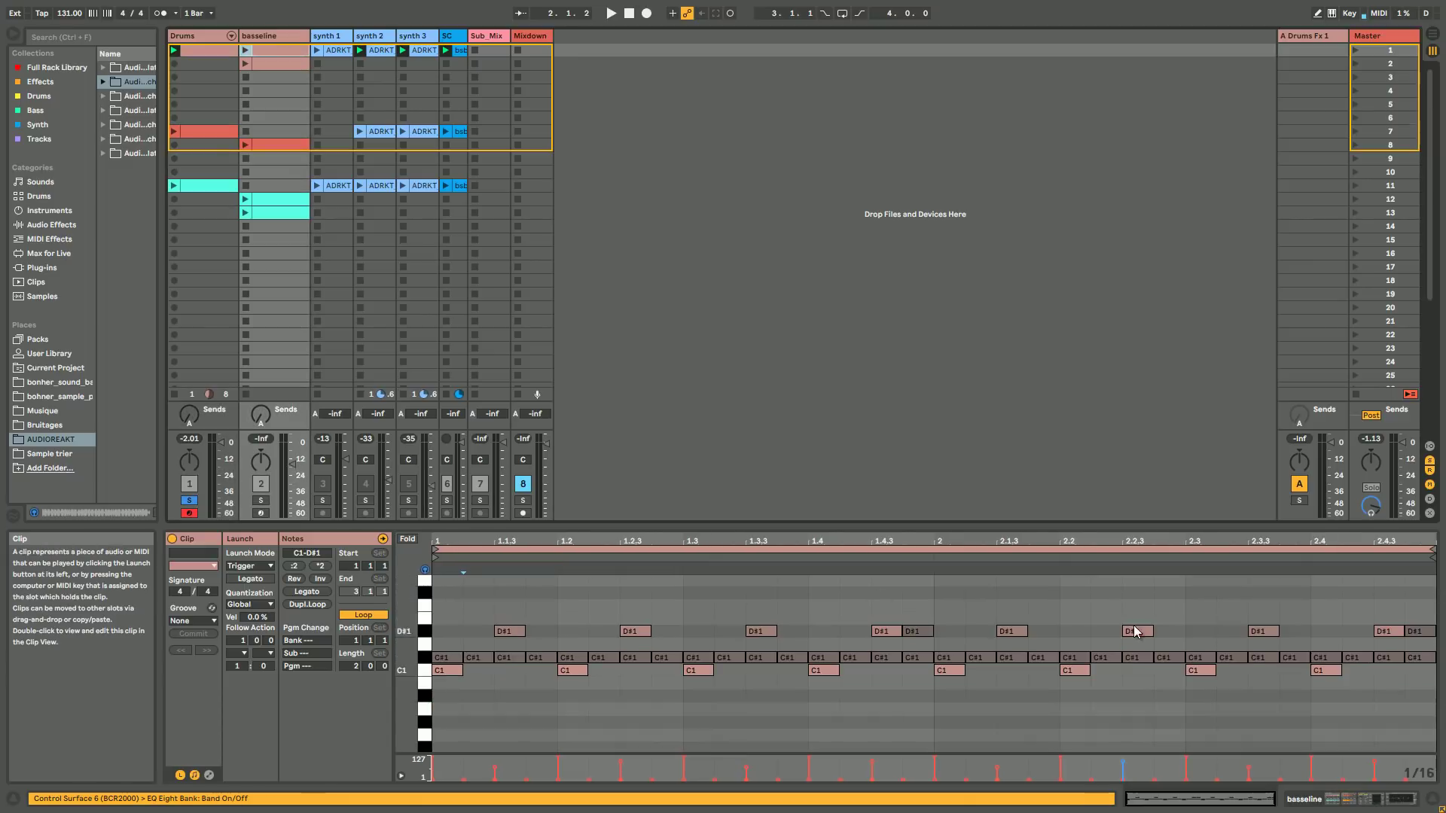
left_click(260, 499)
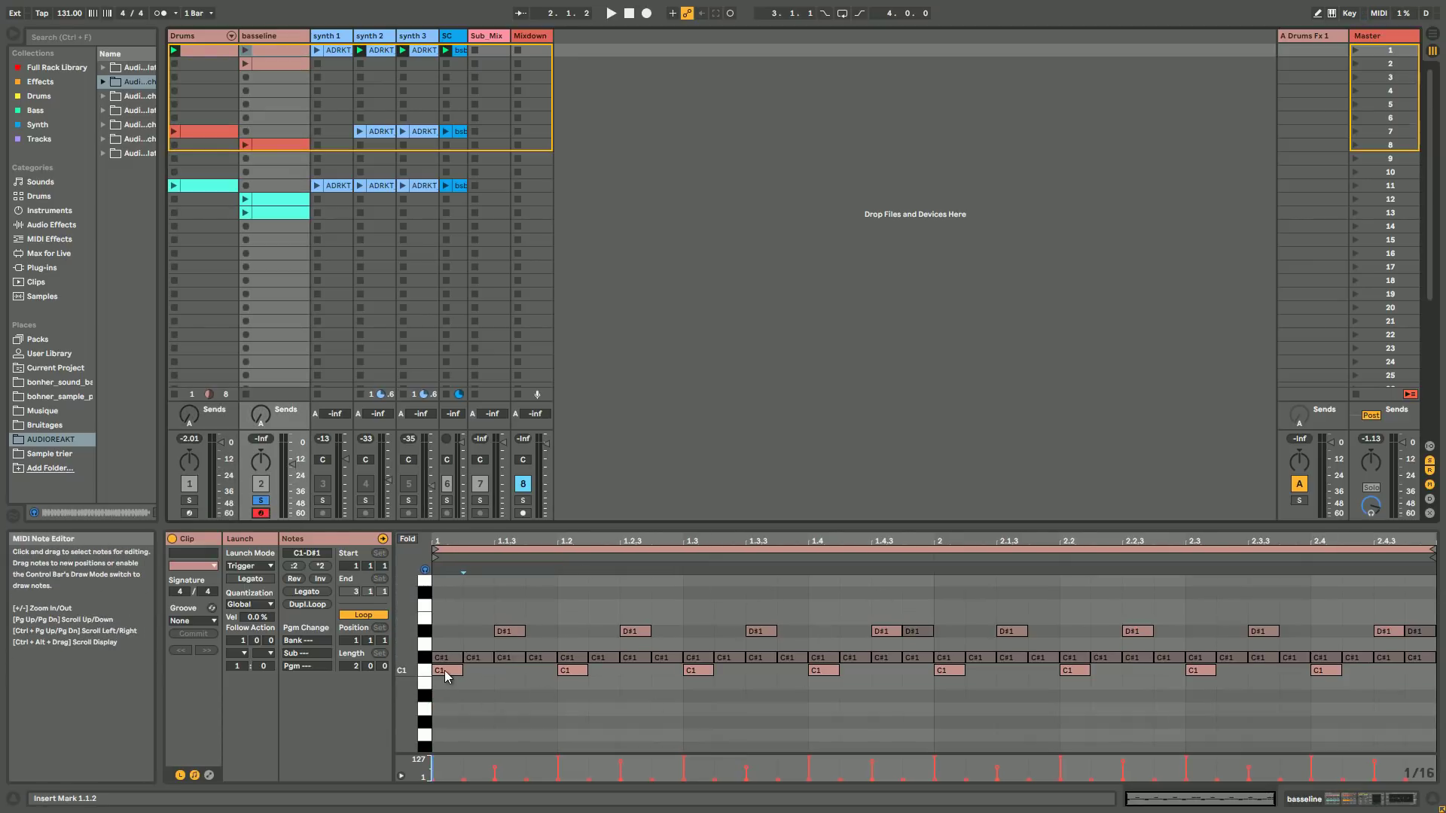
- Show the kick sample used by the Kick chain in the Drums track's Drum Rack
left_click(196, 35)
left_click(234, 759)
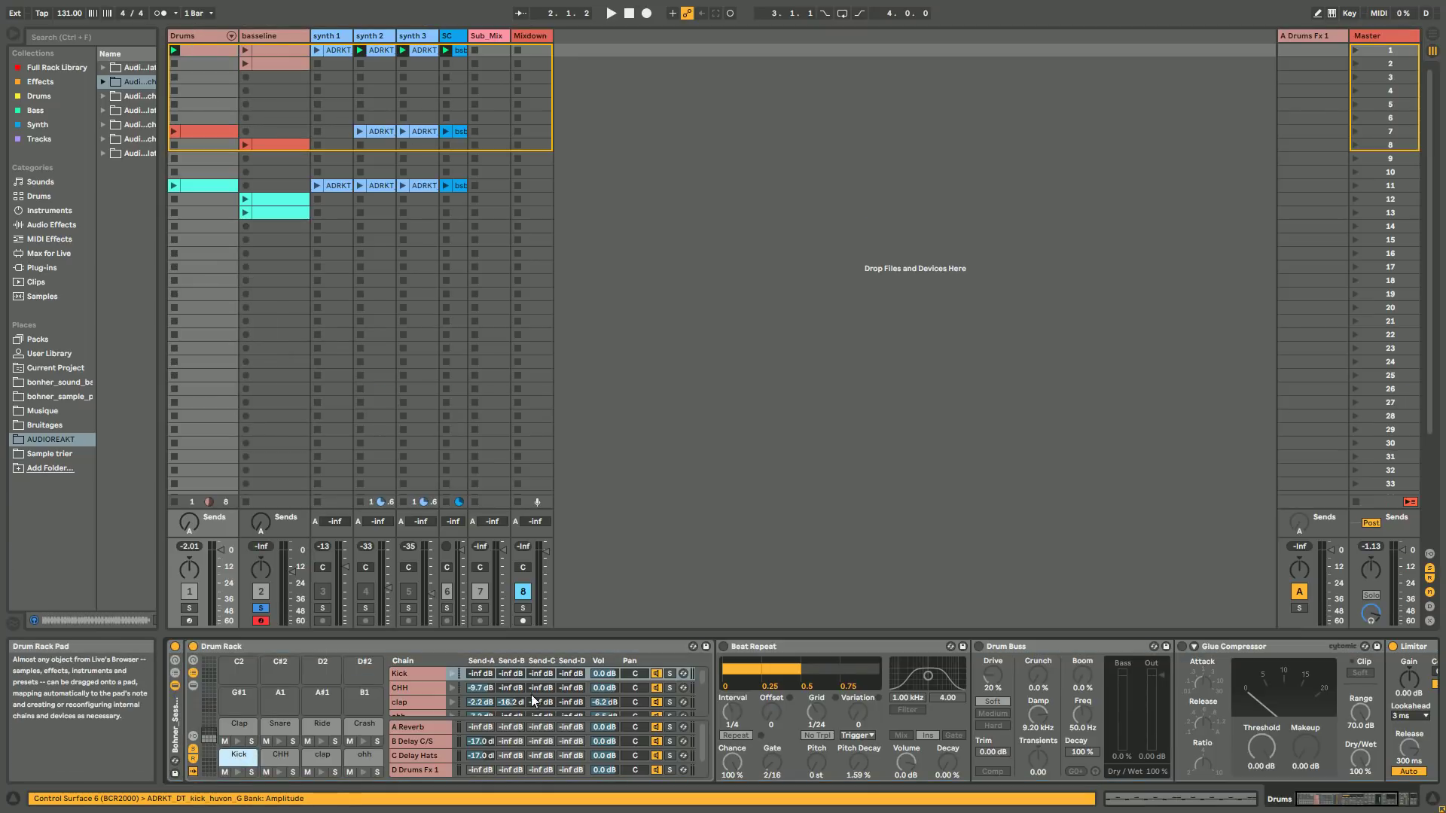
left_click(432, 676)
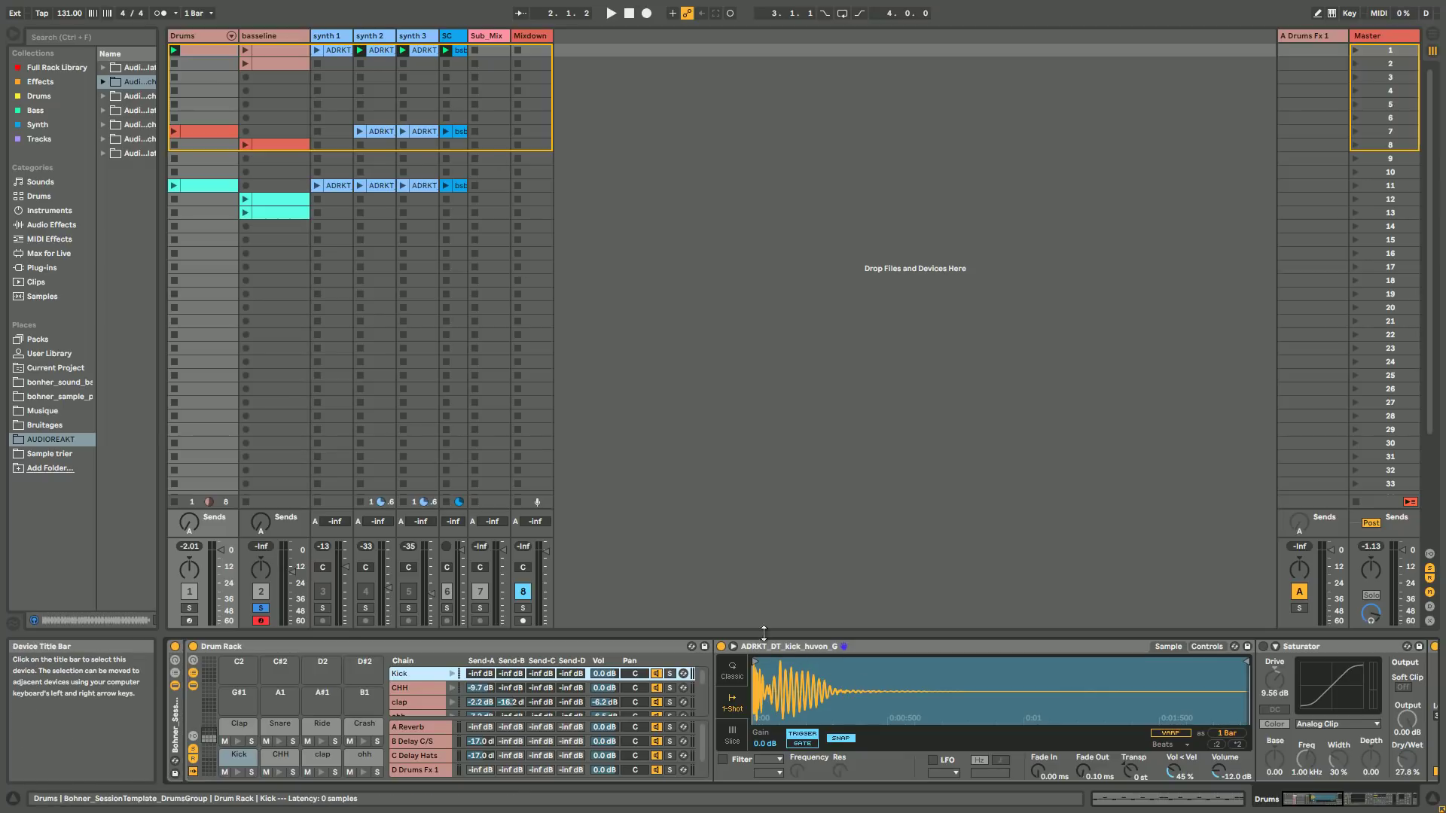
- Launch the copied clip on the basseline track and raise its EQ Eight filter frequency to 325 Hz
left_click(274, 50)
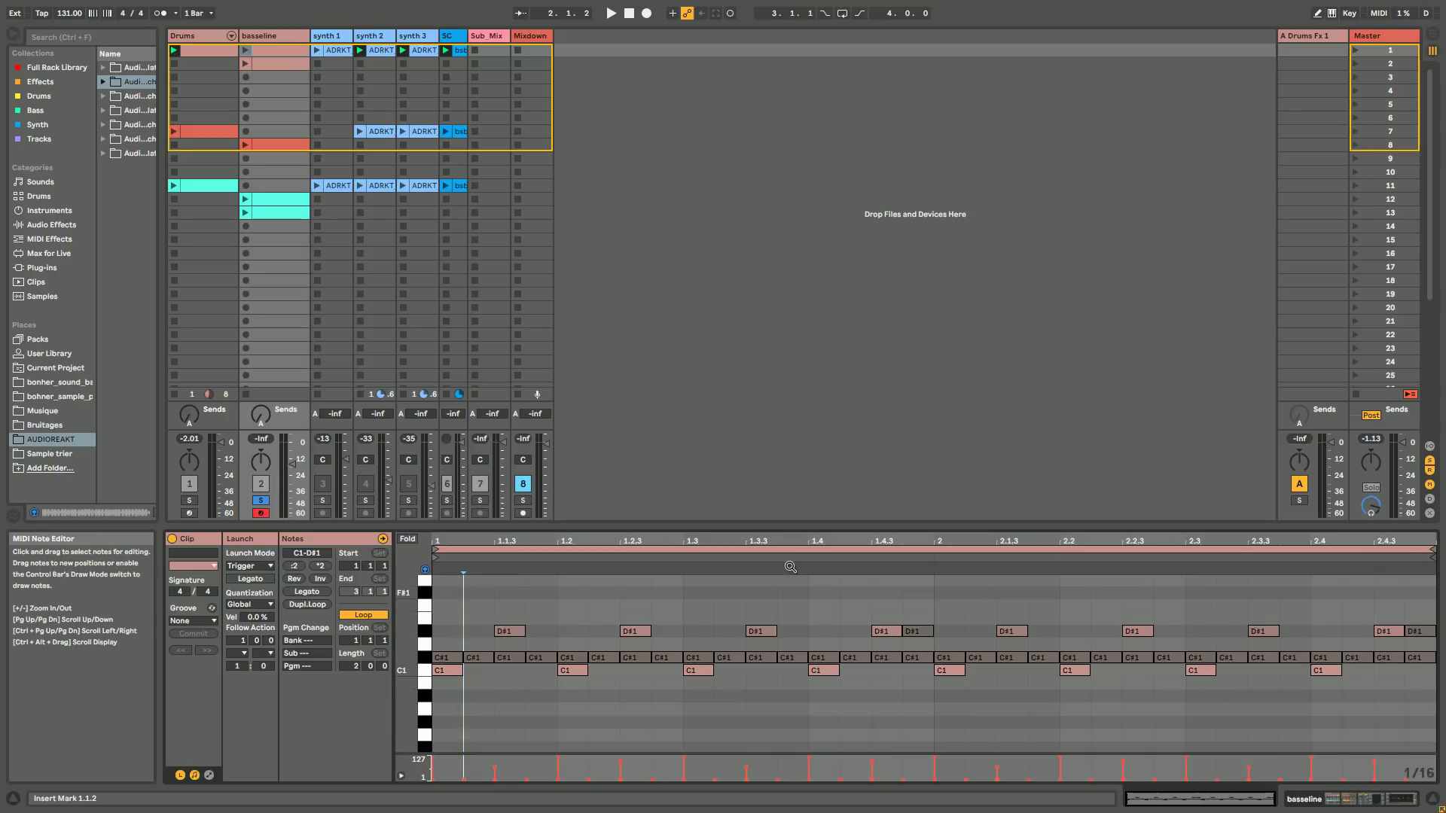
left_click(245, 51)
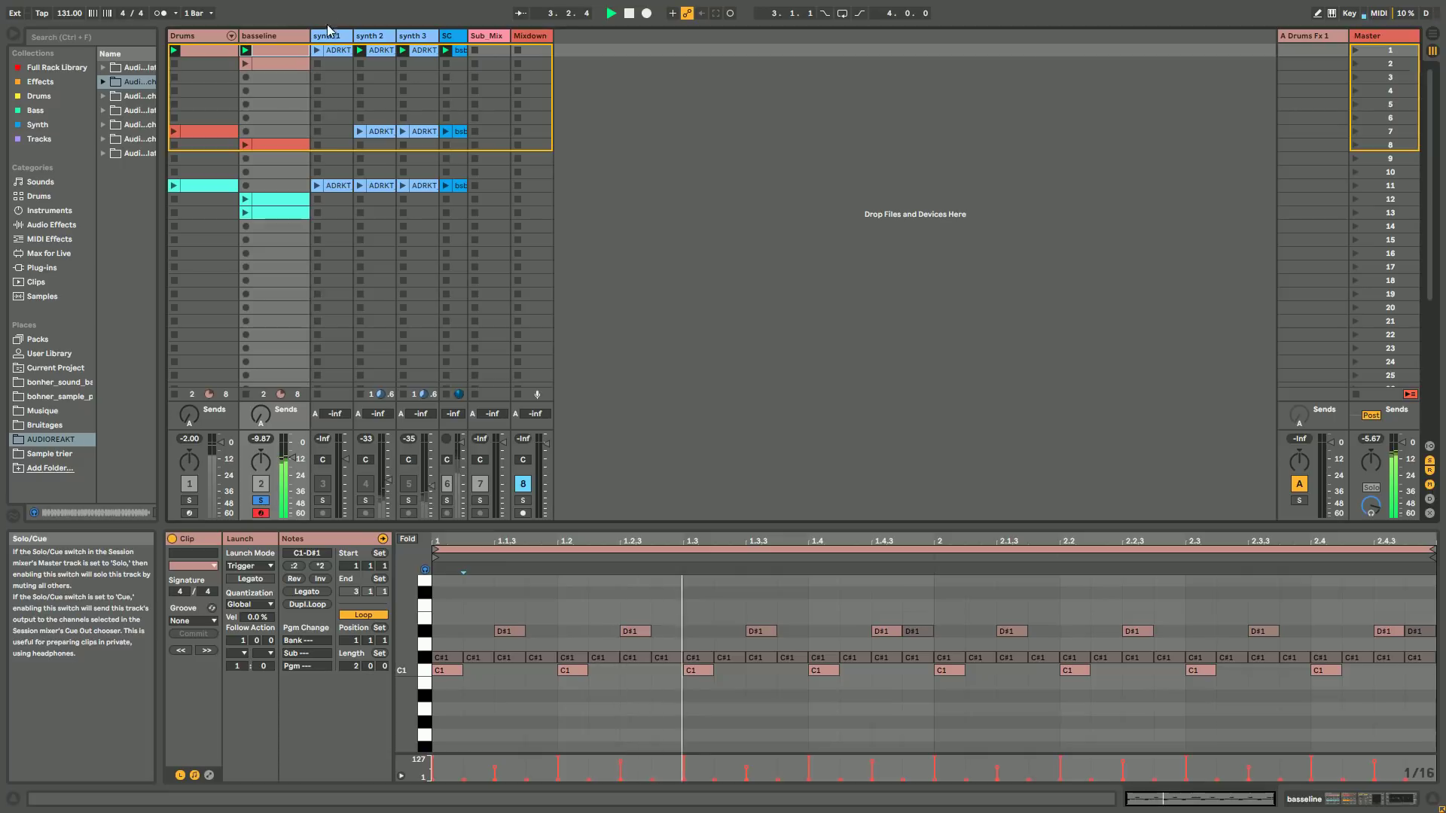
double_click(277, 39)
left_click_drag(875, 675, 875, 647)
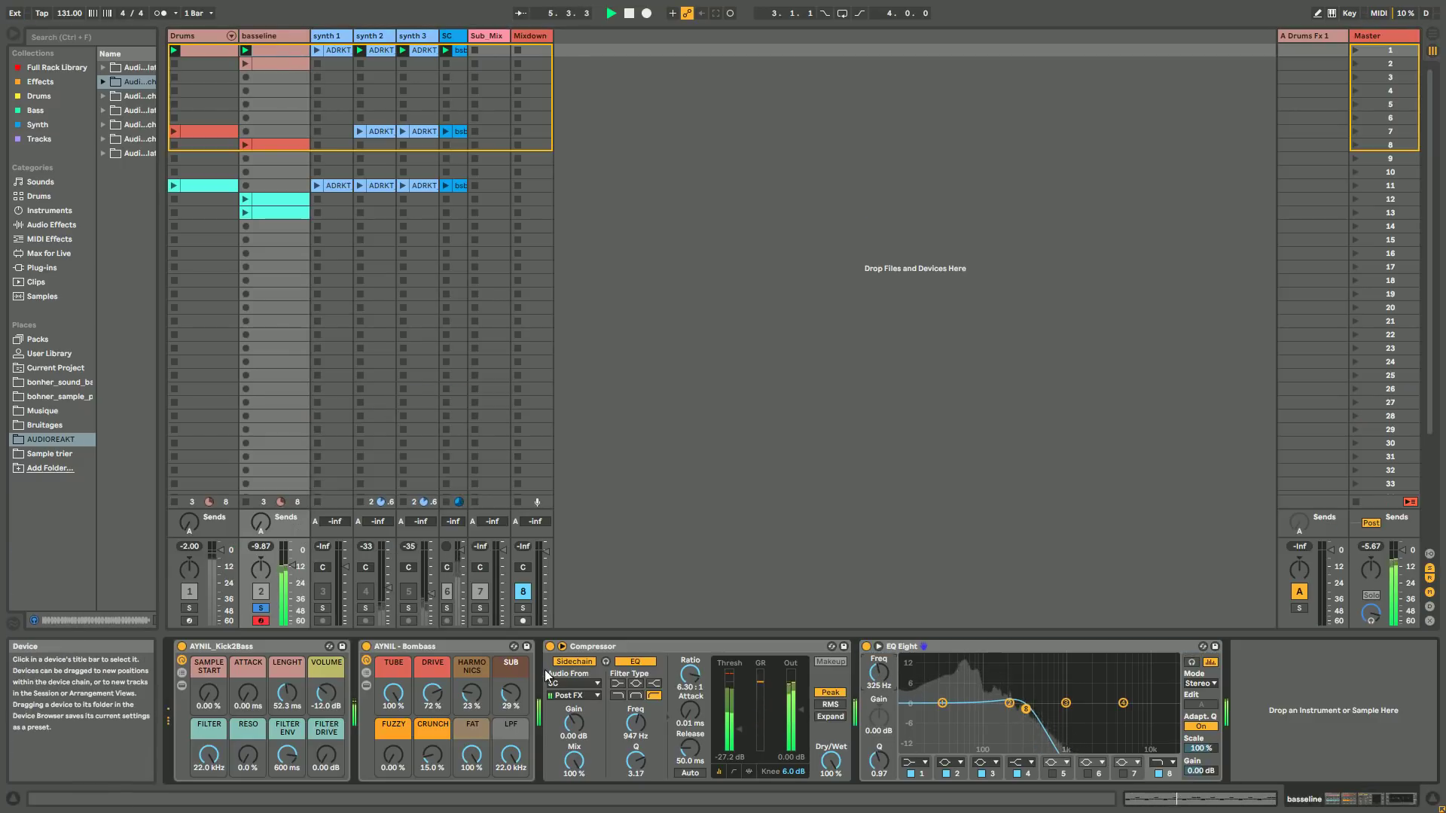
- Lower the basseline's EQ Eight filter frequency to 138 Hz while it plays unsoloed with the drums, and solo the basseline again
left_click(261, 607)
key("space")
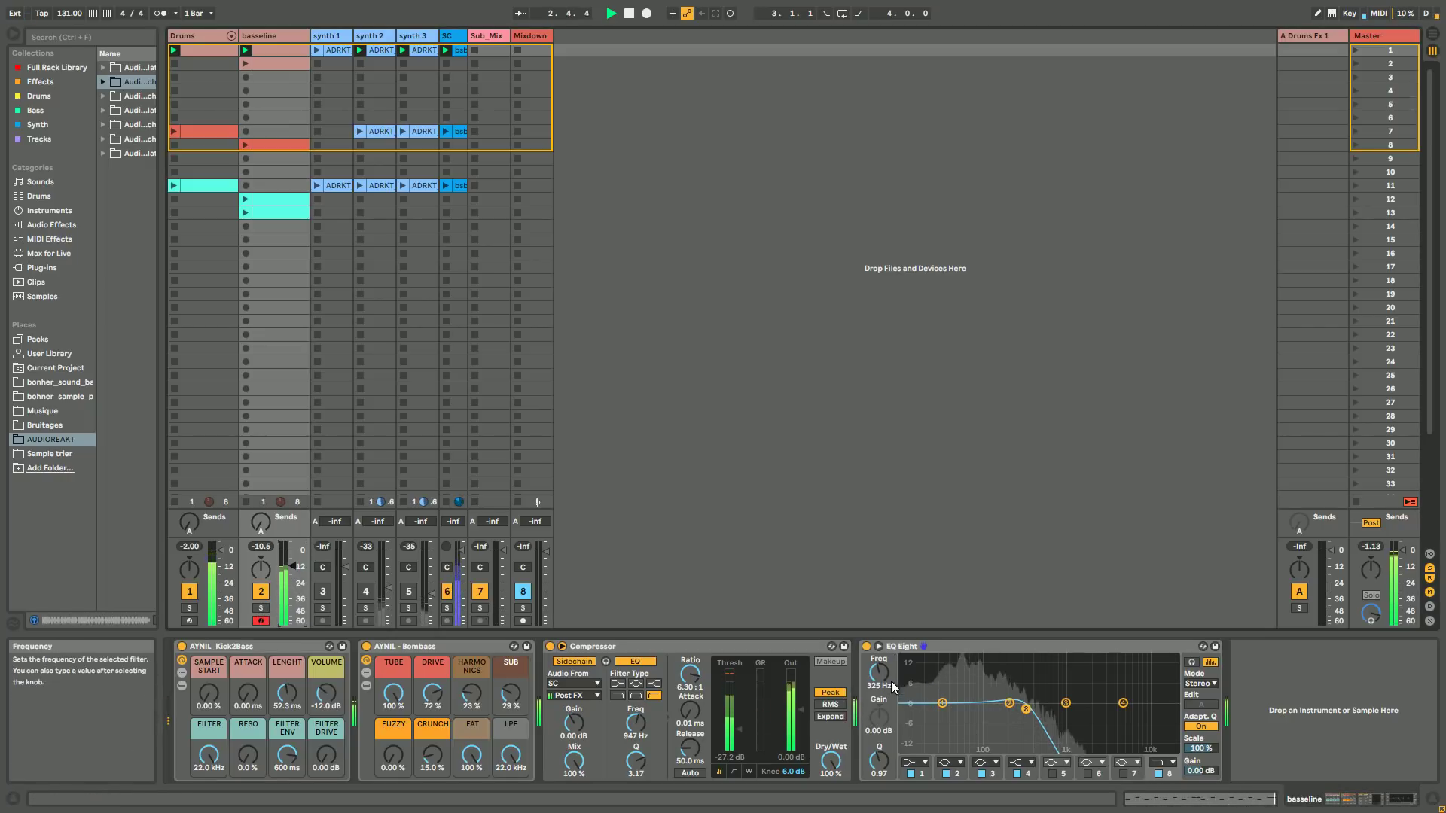
scroll(881, 678, "down", 10)
scroll(885, 679, "up", 2)
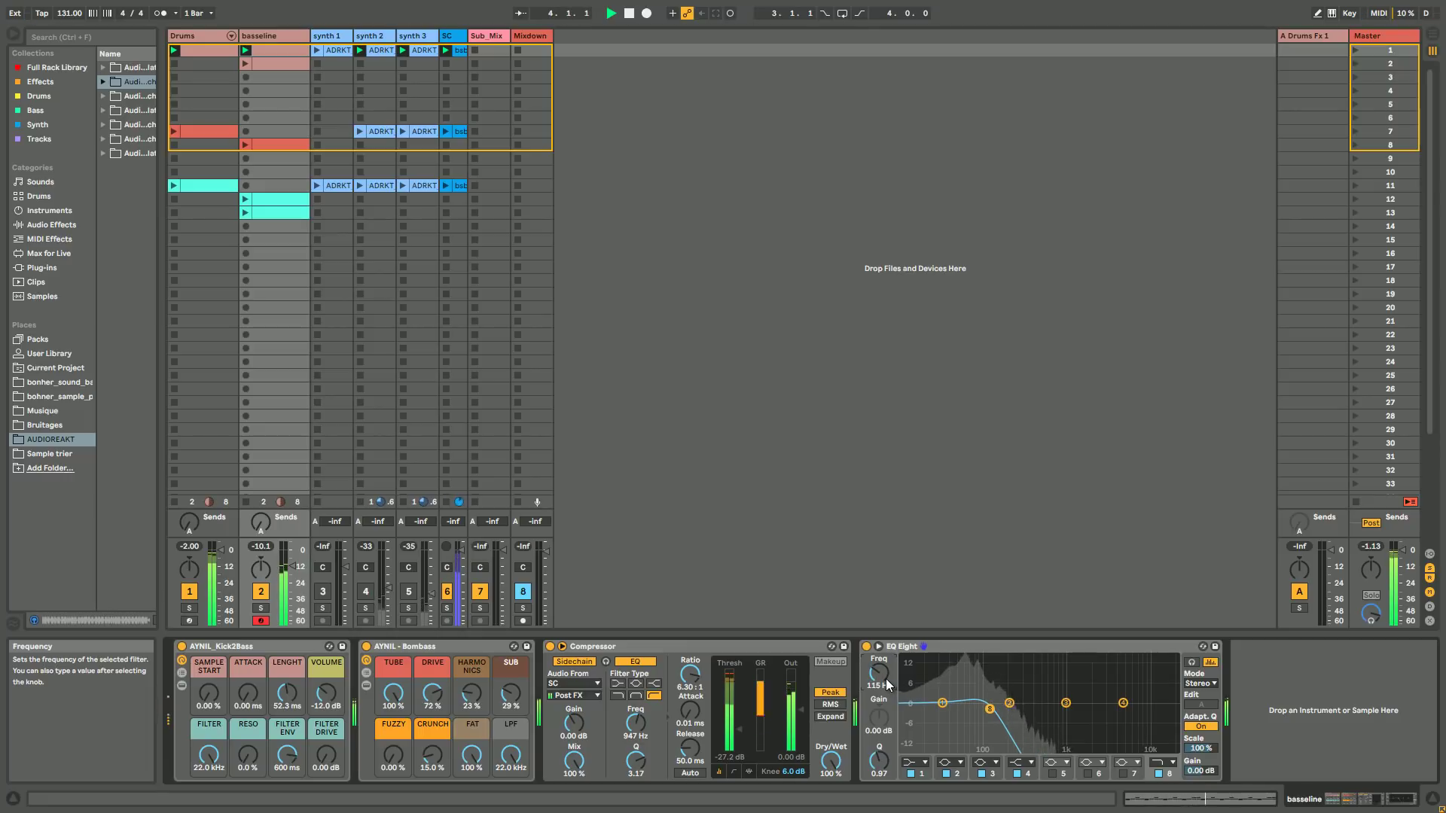
left_click(261, 609)
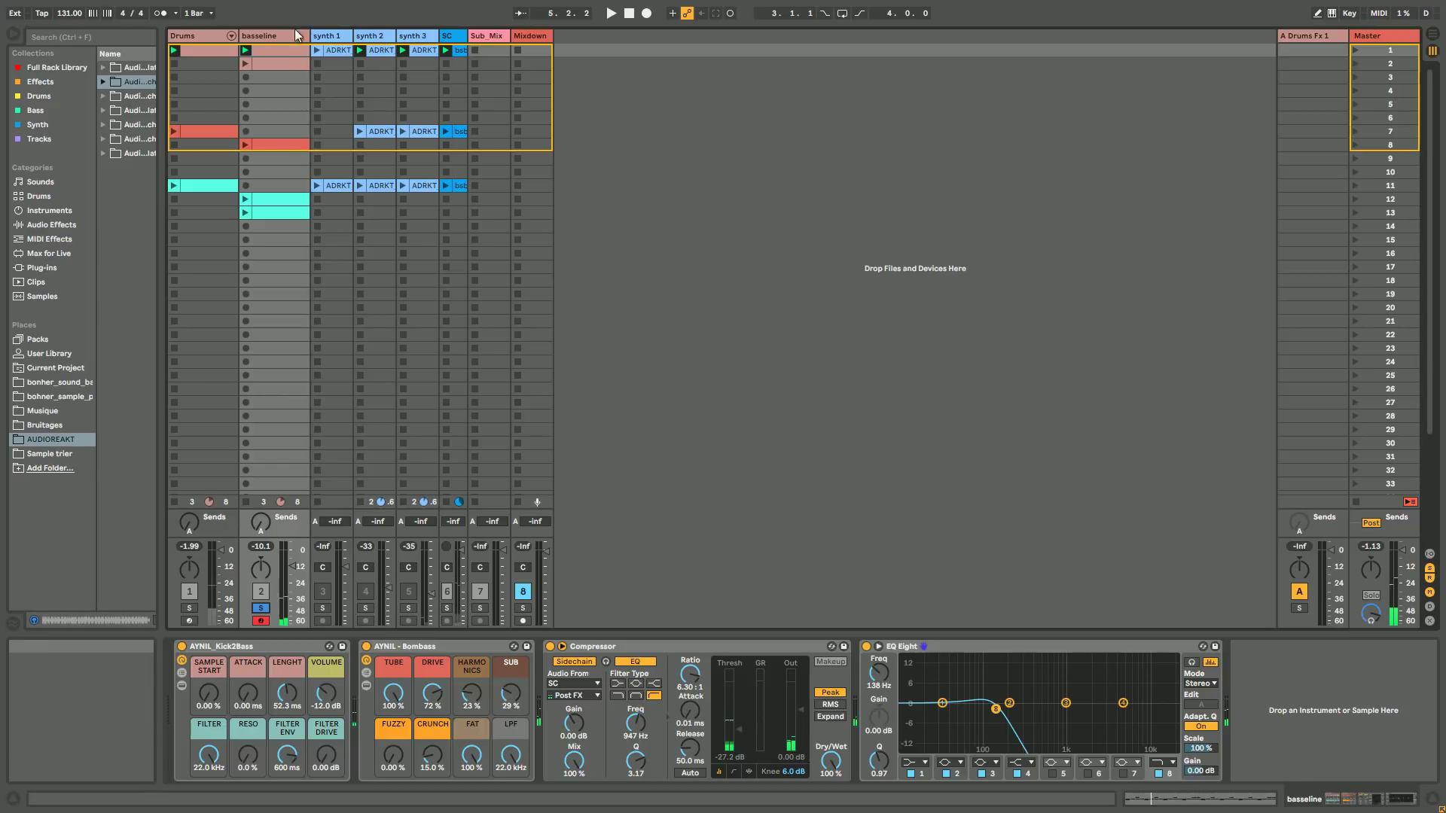
- Transpose all D#1 notes in the basseline's first clip up to G1
left_click(281, 50)
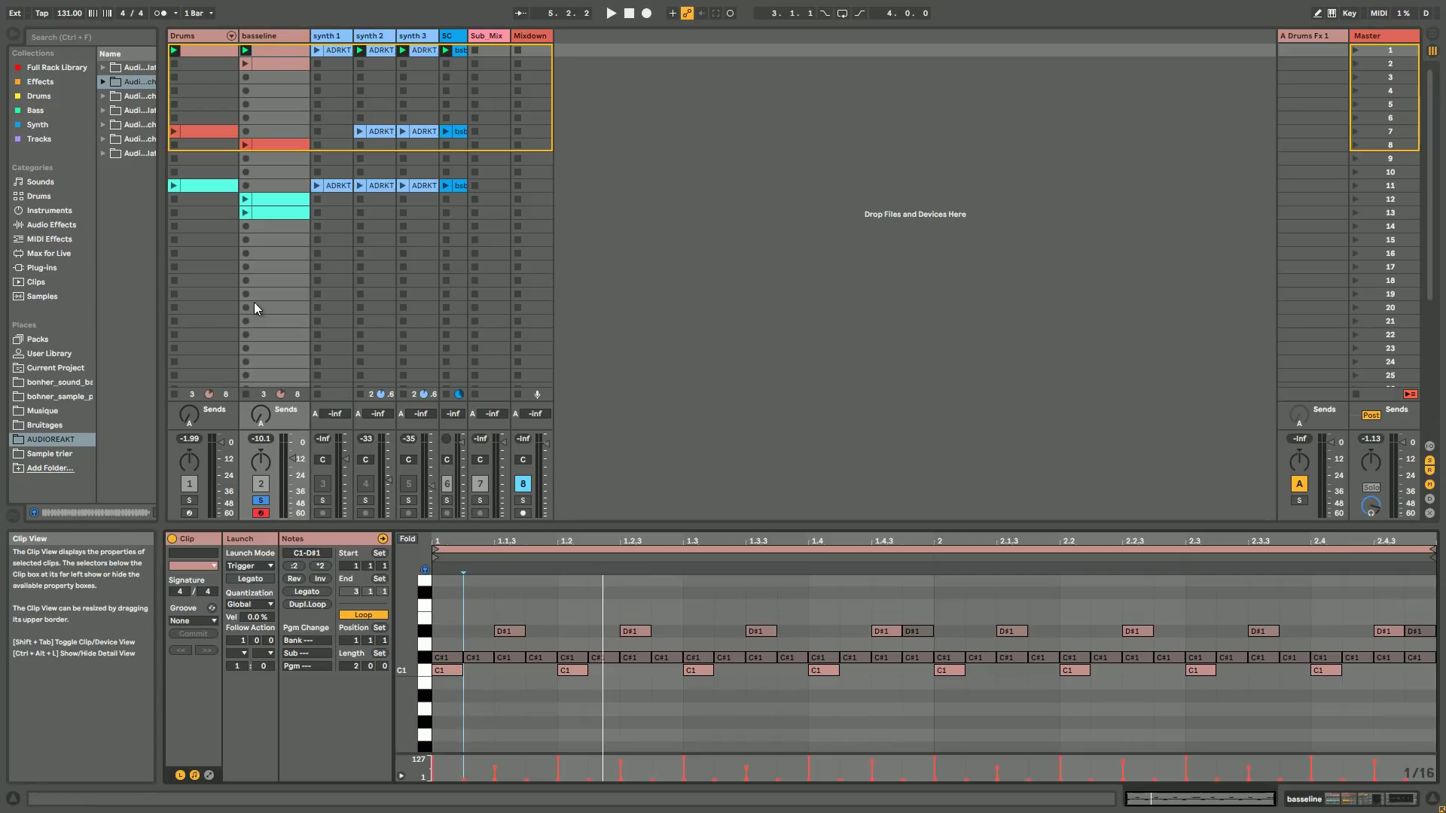
left_click(273, 35)
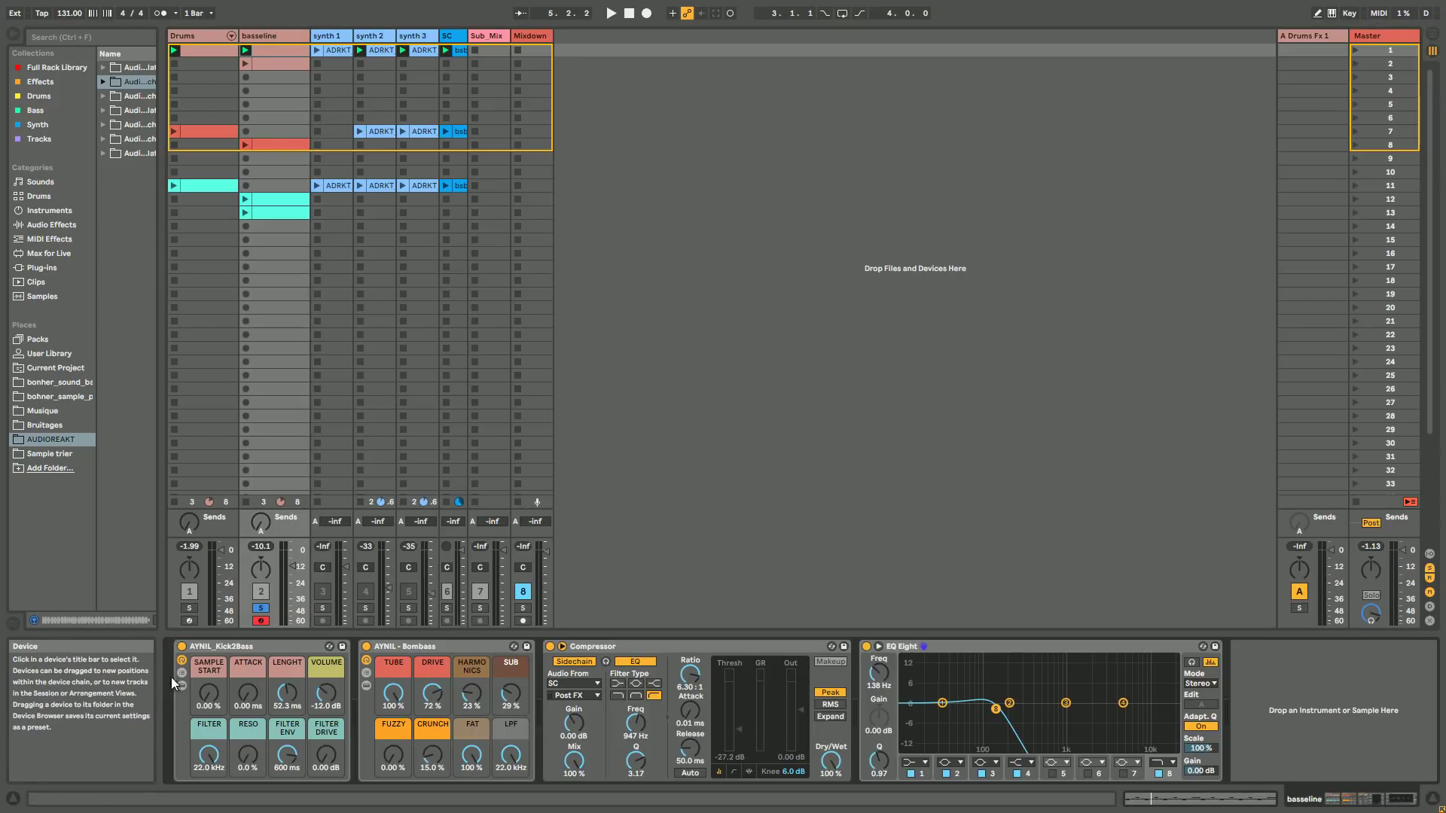
left_click(272, 49)
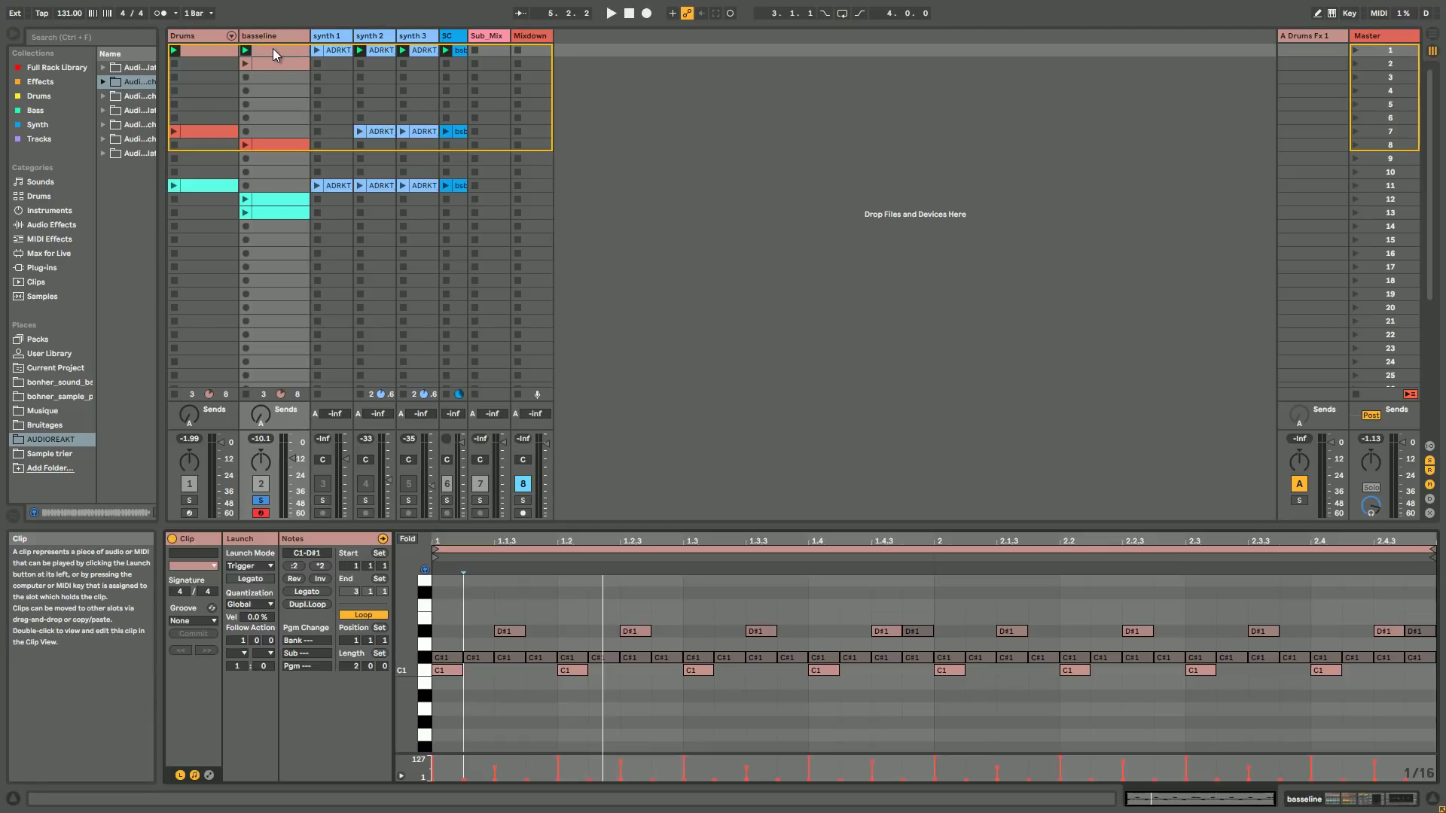
left_click_drag(409, 644, 423, 644)
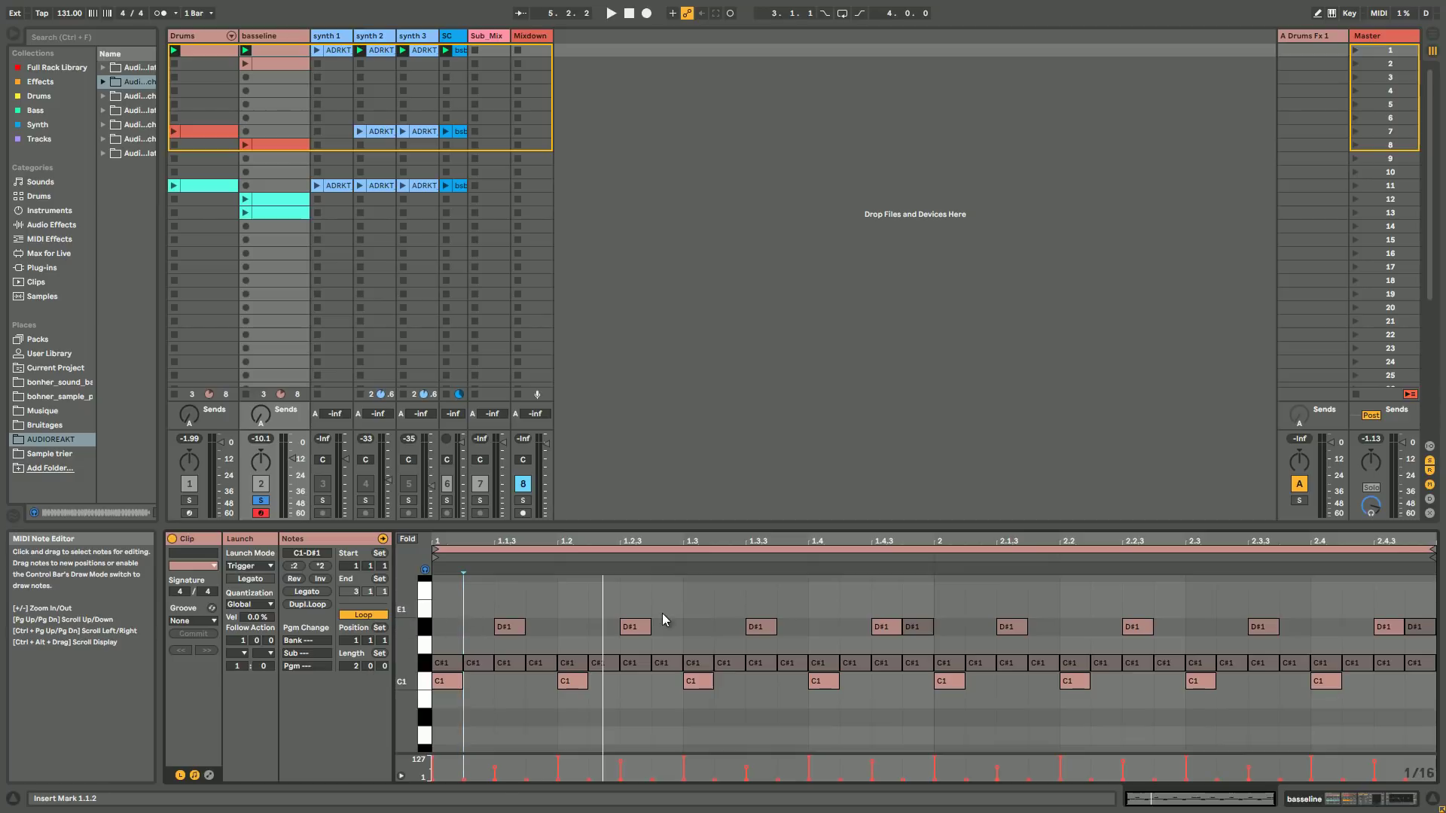
left_click_drag(463, 627, 1435, 626)
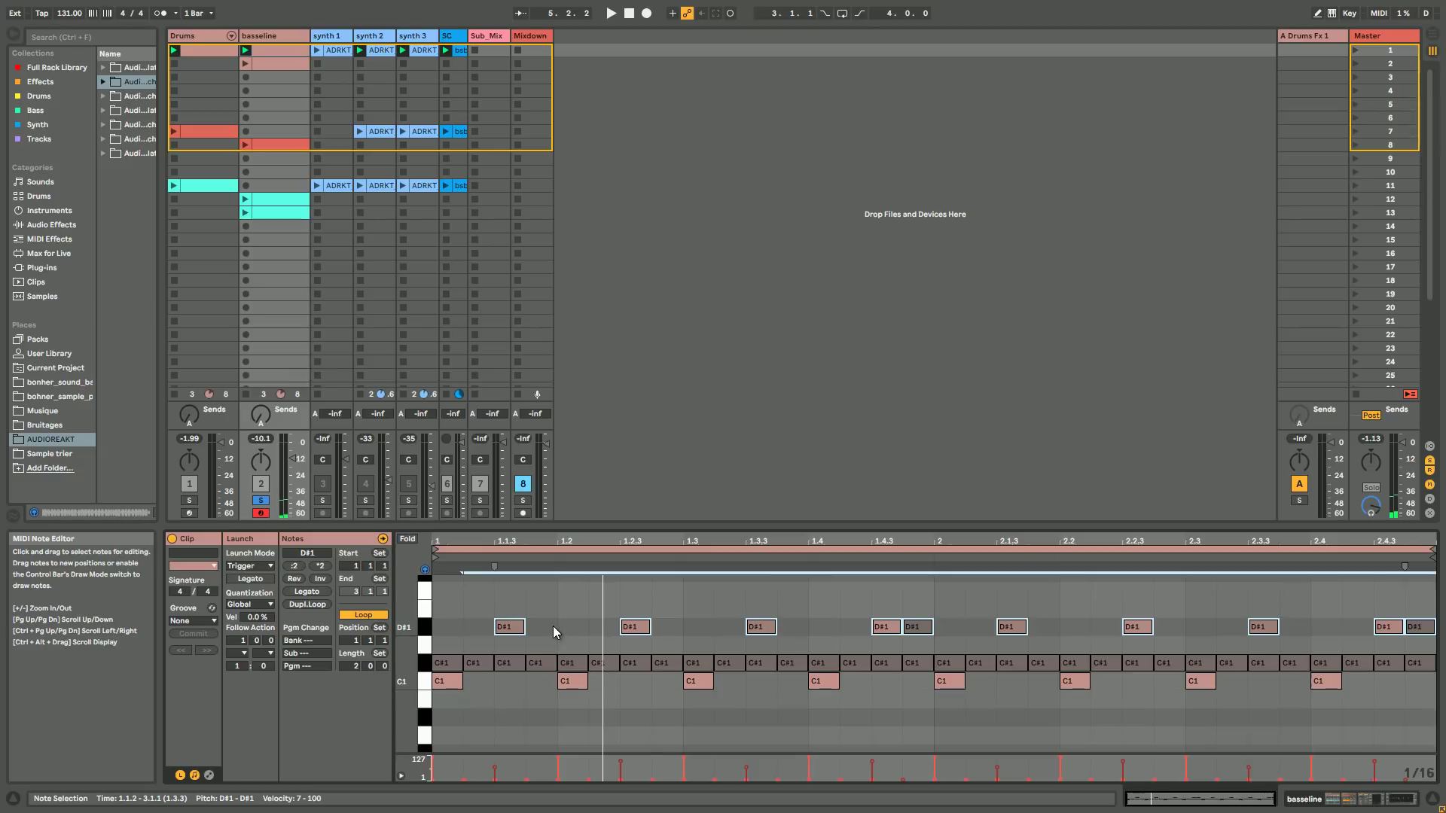
scroll(556, 626, "up", 2)
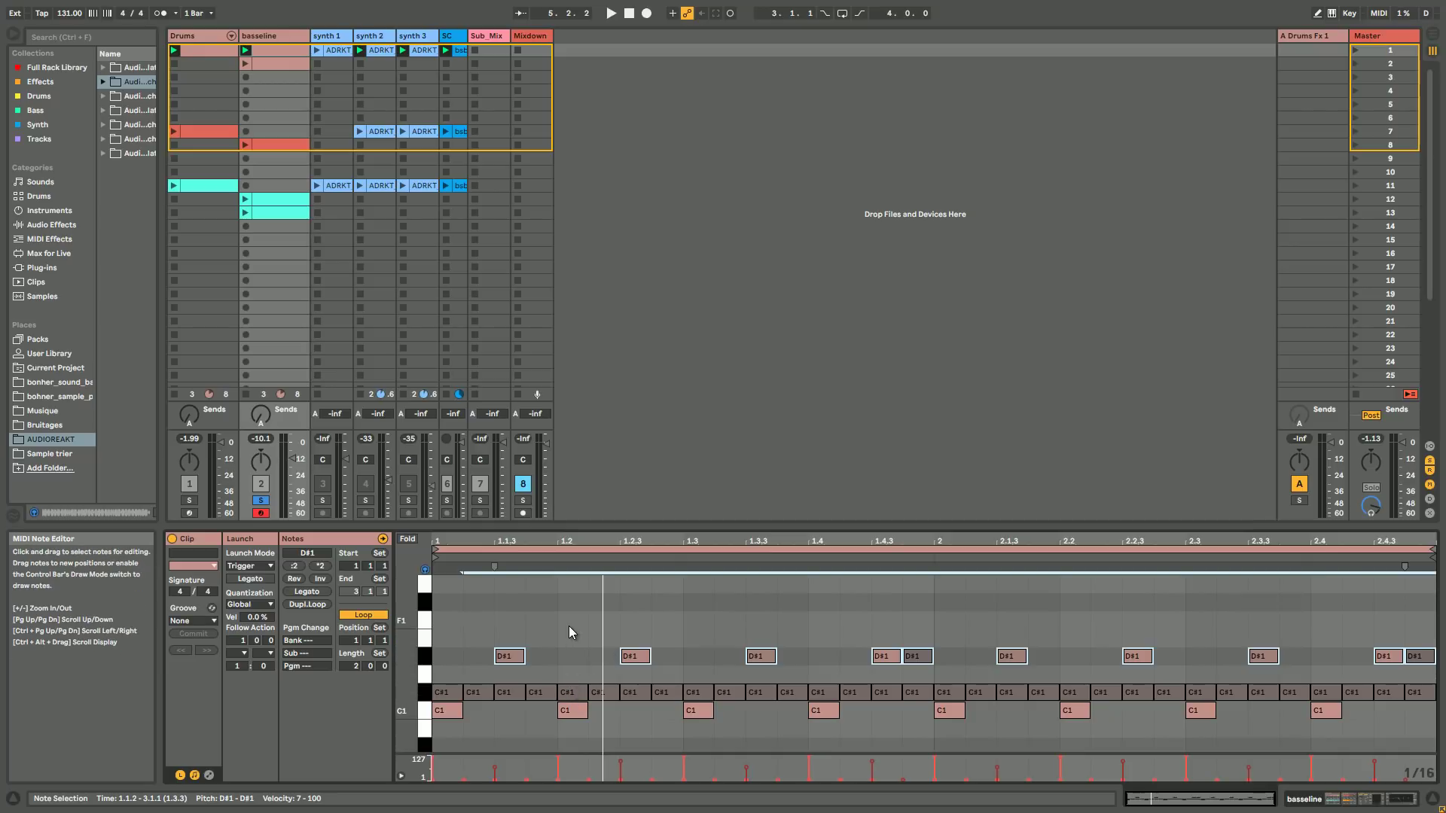
key("Up")
key("Up")
key("Up")
key("Up")
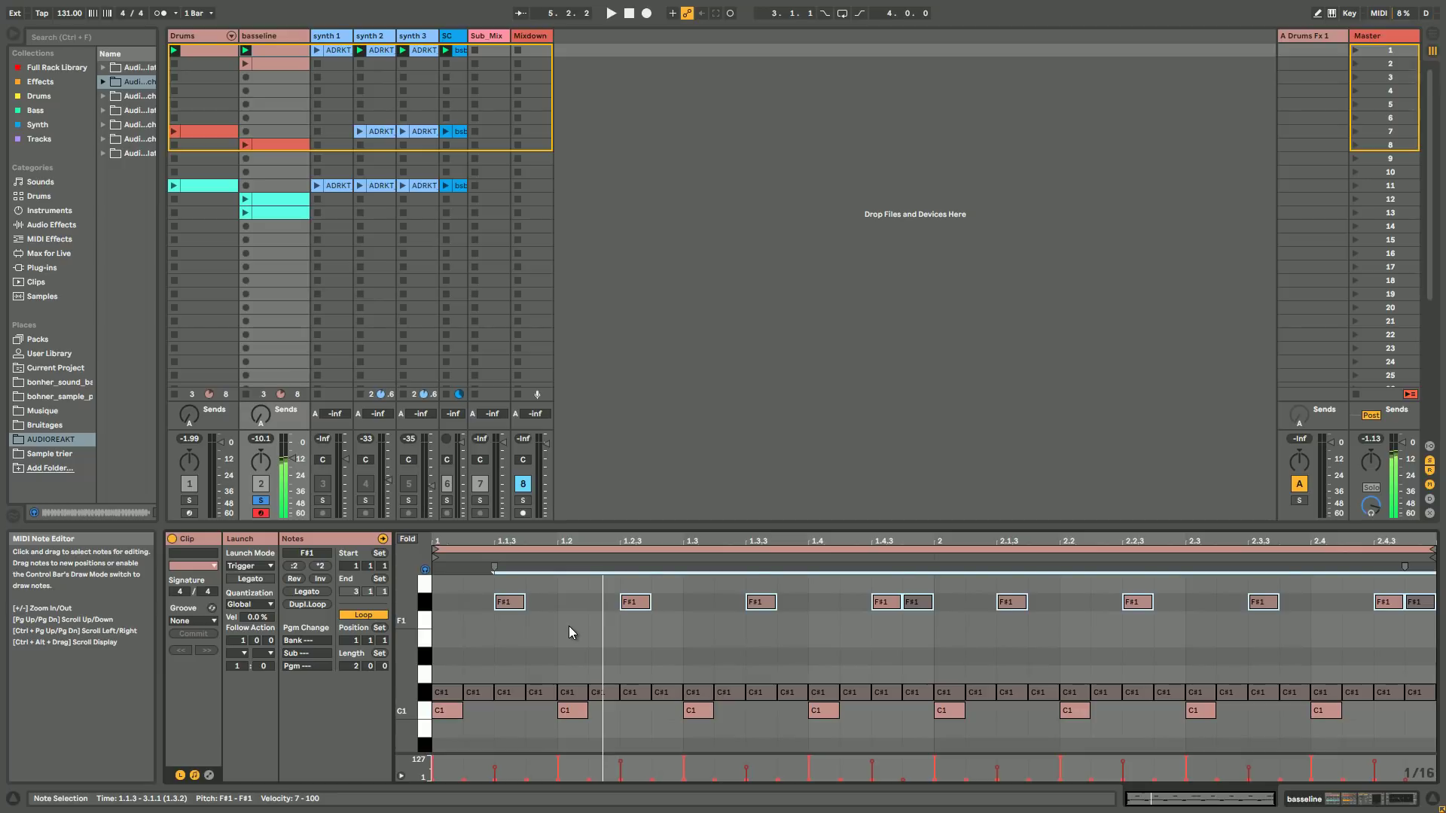
- Play back the transposed bass pattern on the soloed basseline track and stop it
key("space")
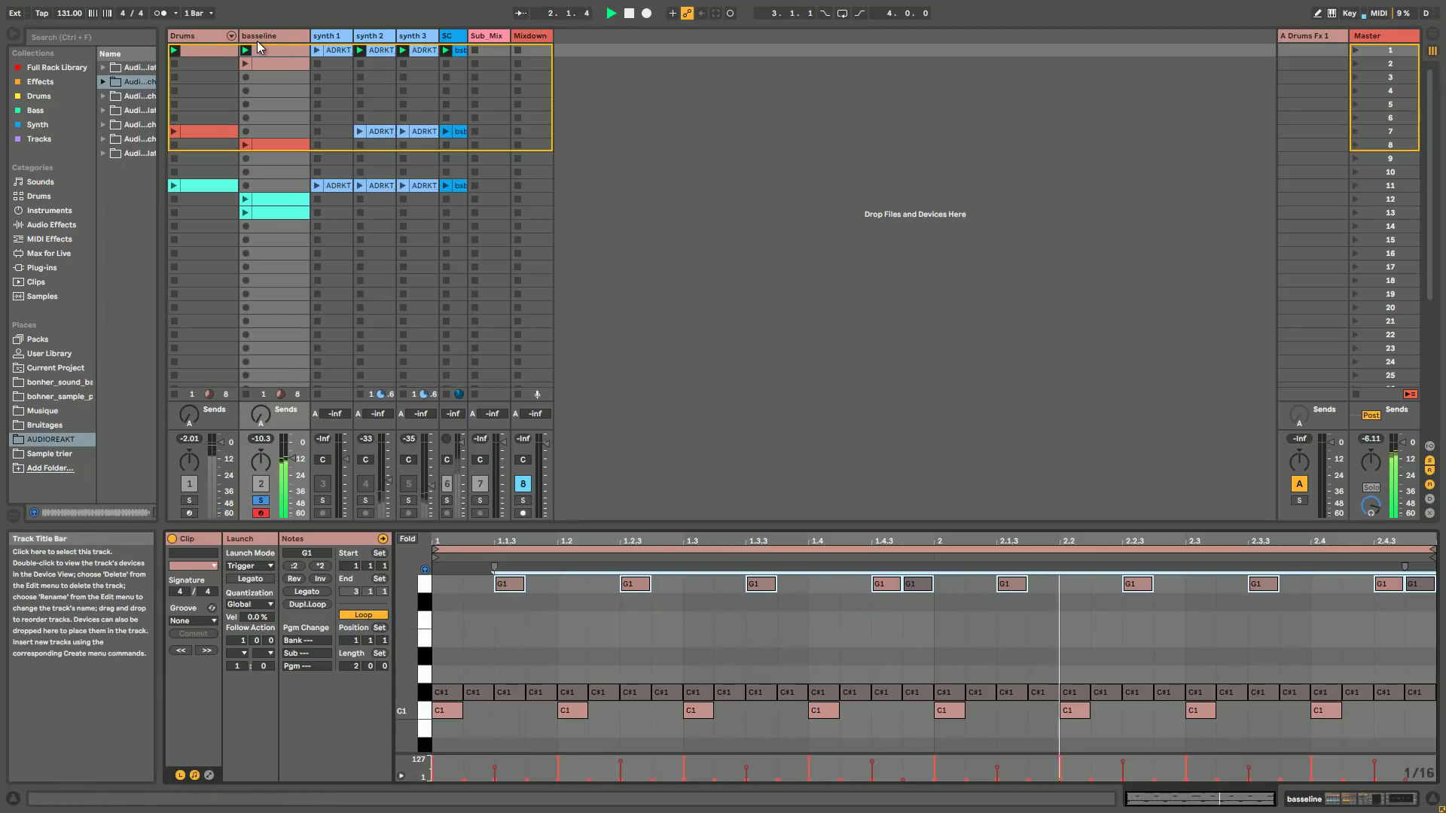
left_click(278, 36)
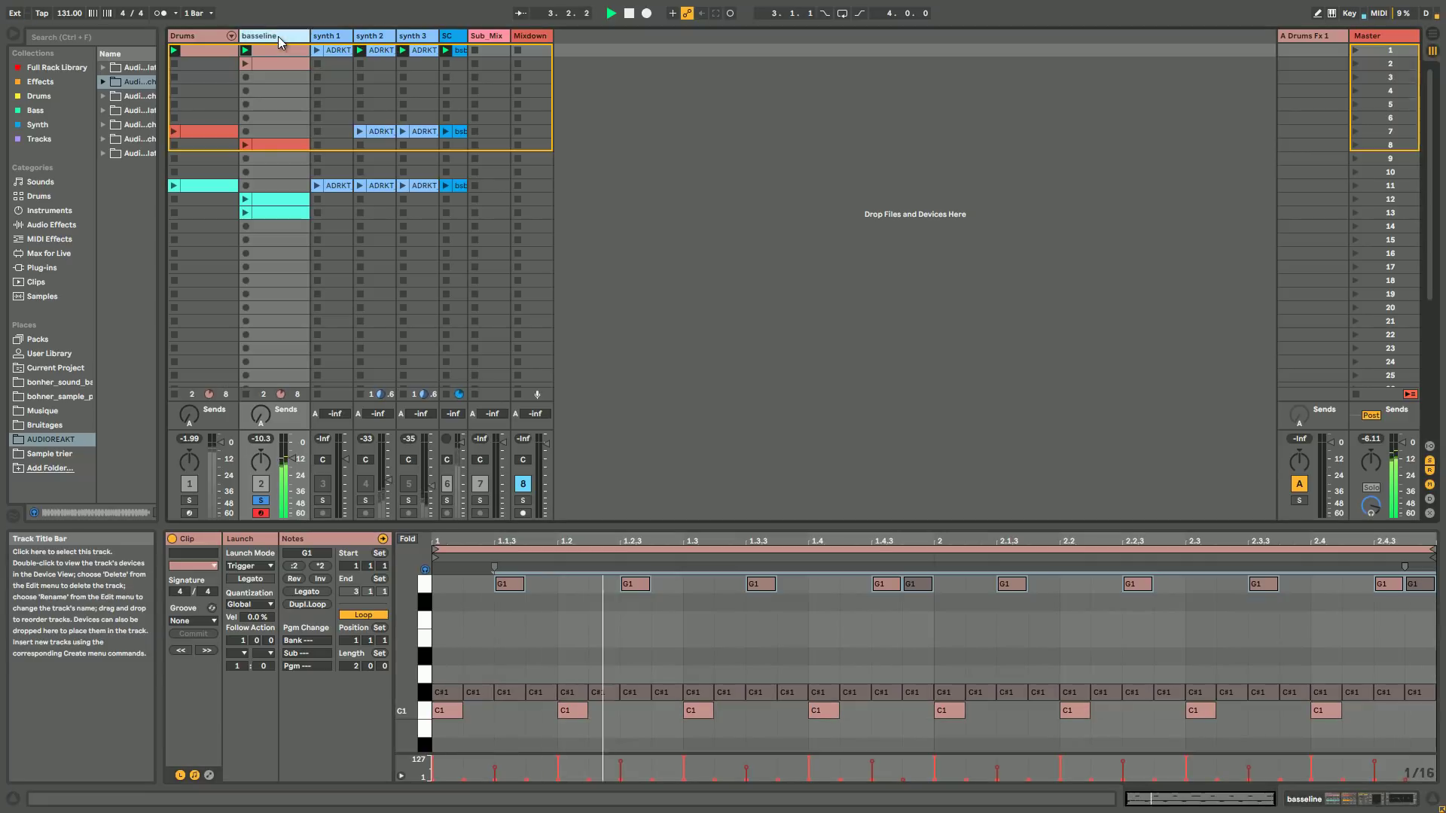
key("space")
- Apply the MPC 16 Swing-56 groove to the basseline clip, commit it to the notes and play the result
left_click(199, 619)
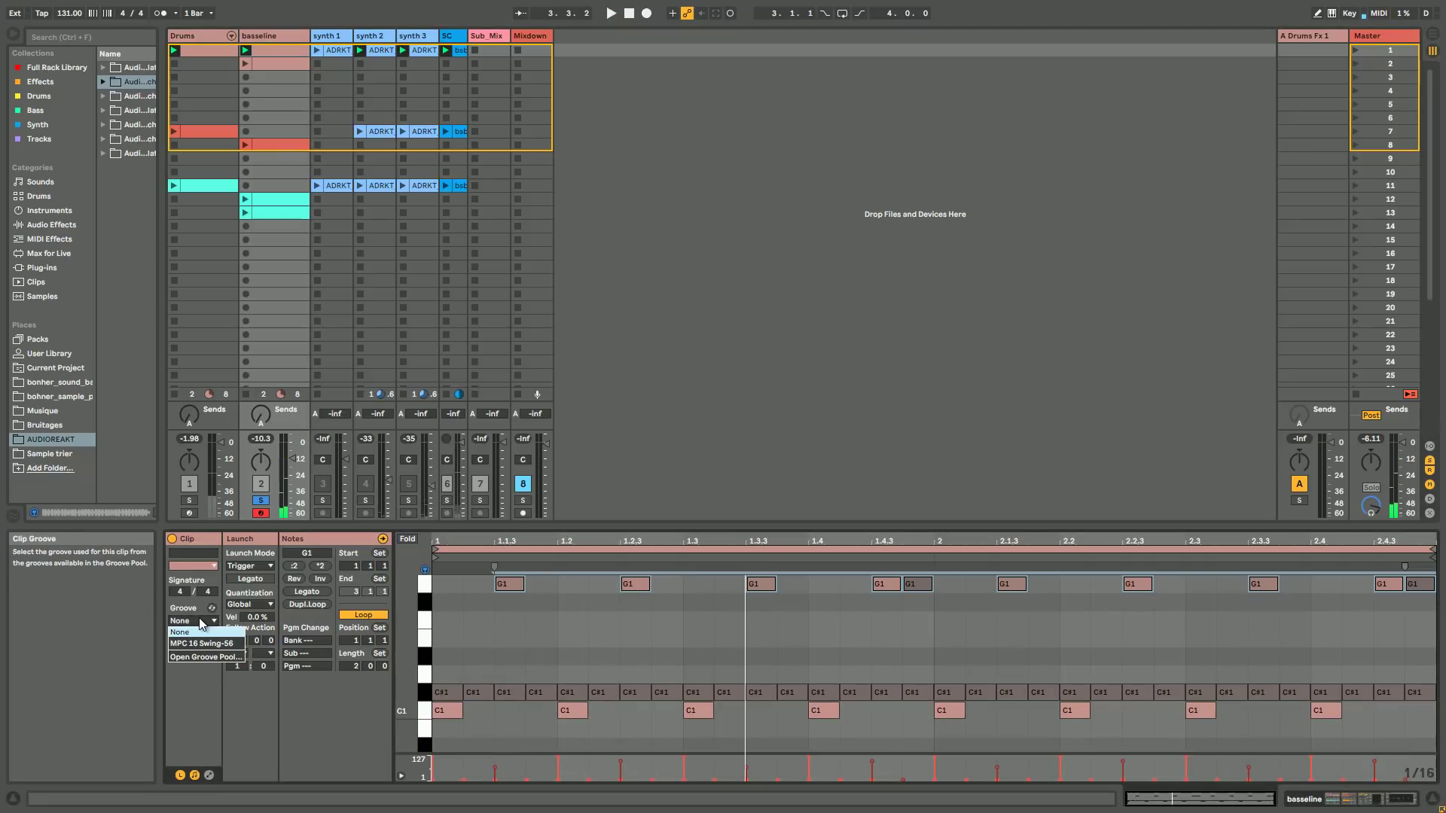
left_click(198, 644)
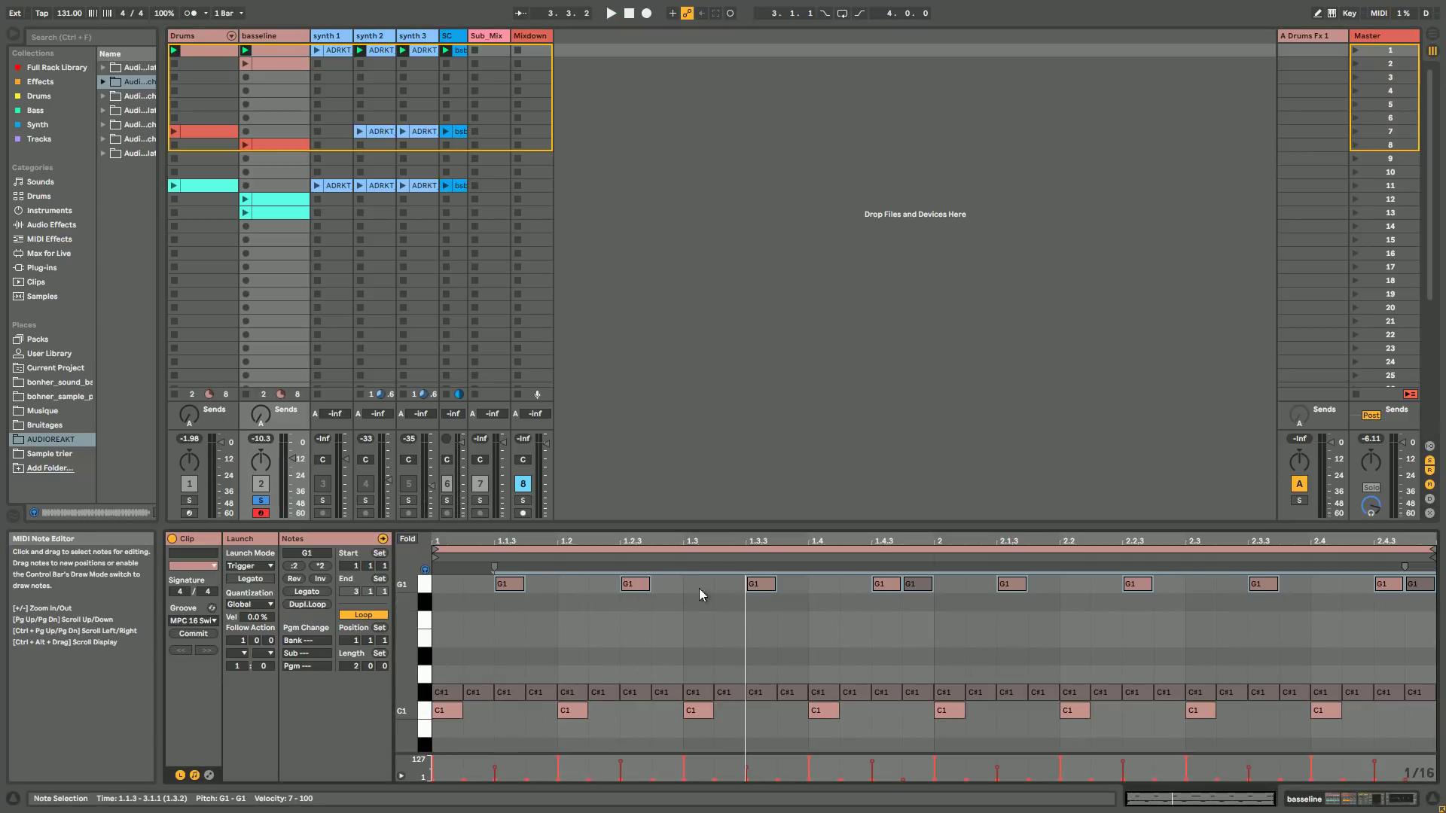
left_click(194, 633)
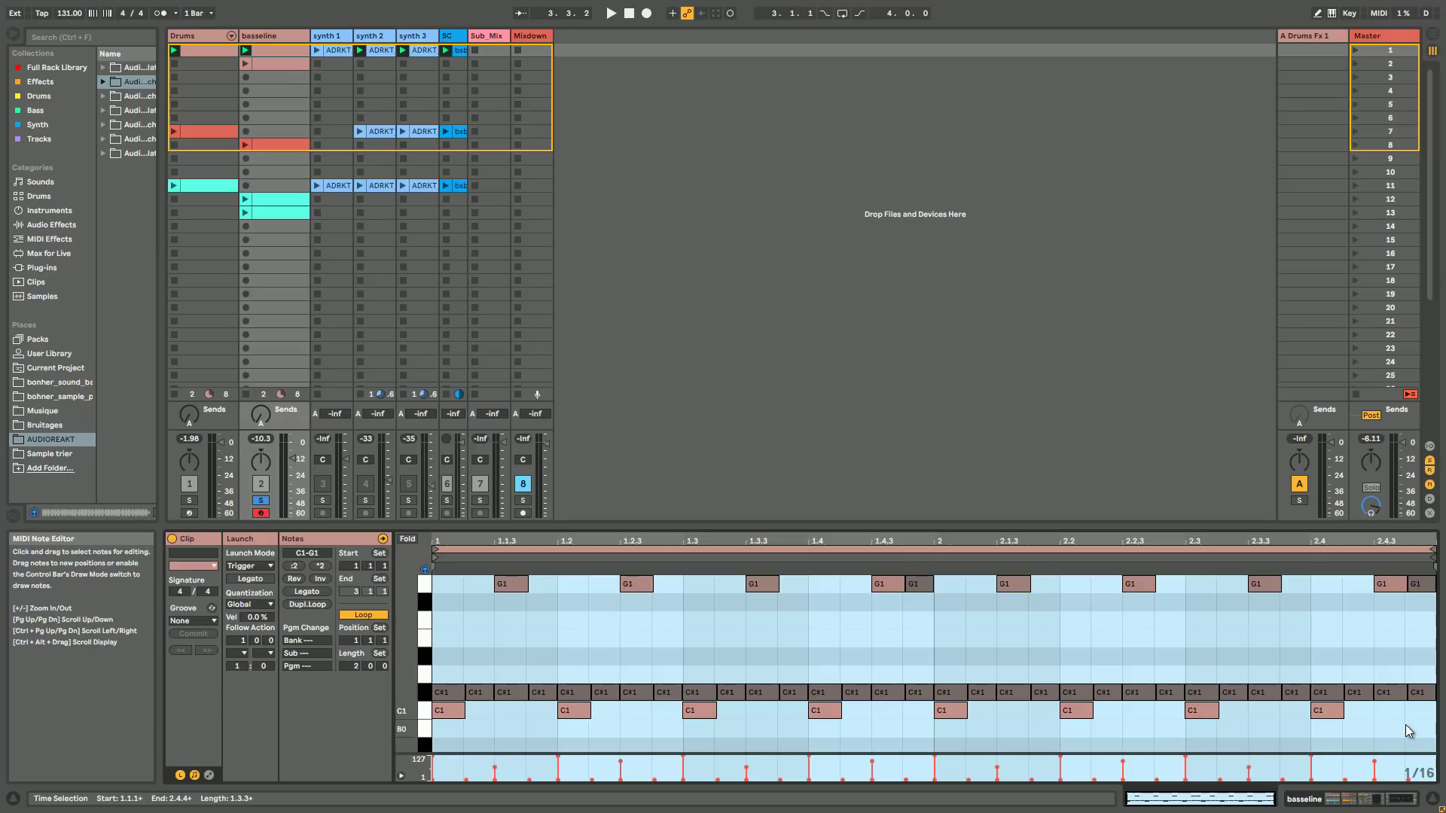
key("space")
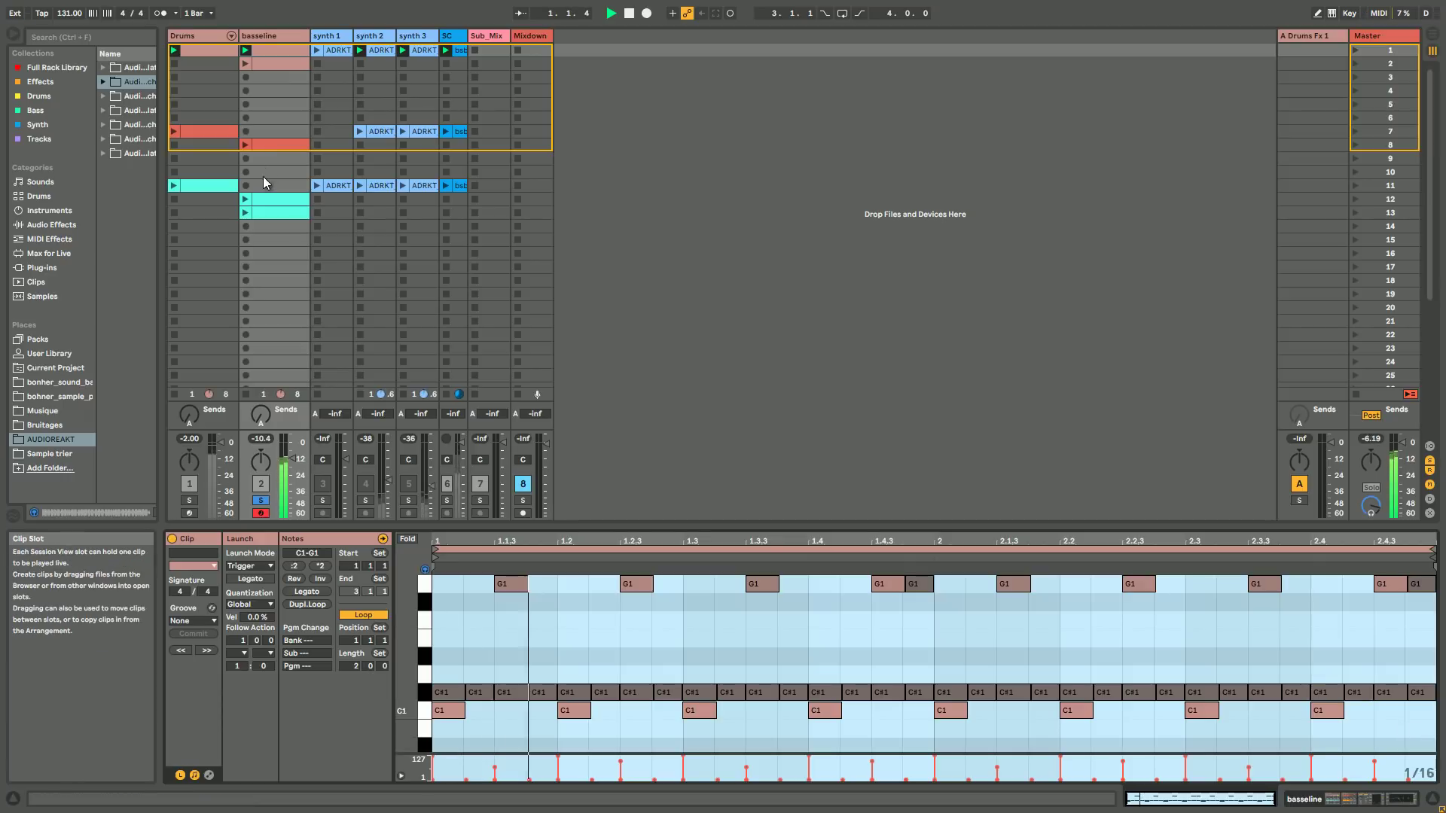
- Unsolo the basseline track to hear it with the drums, and launch its second clip
left_click(261, 503)
left_click(261, 503)
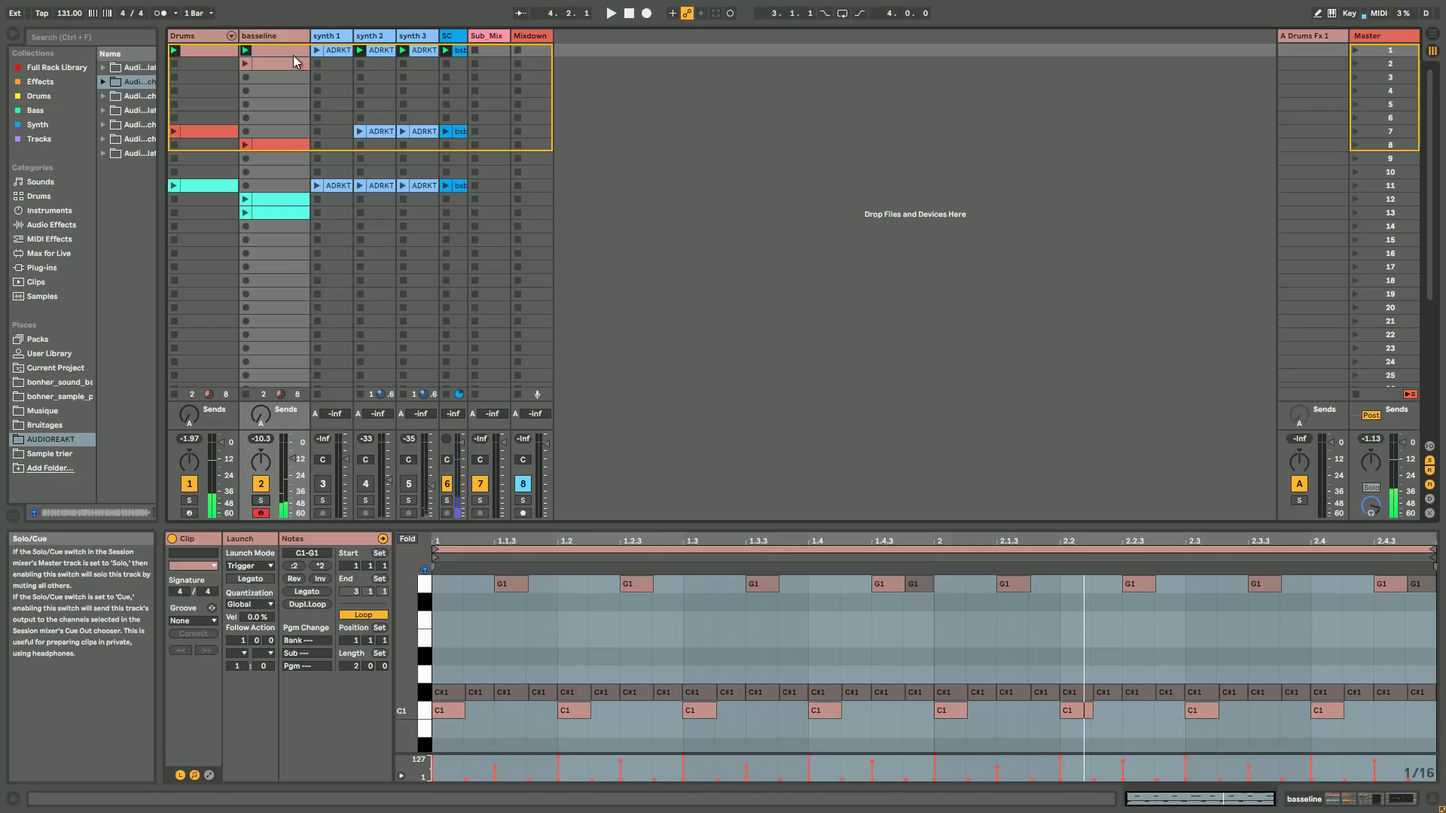
left_click(246, 64)
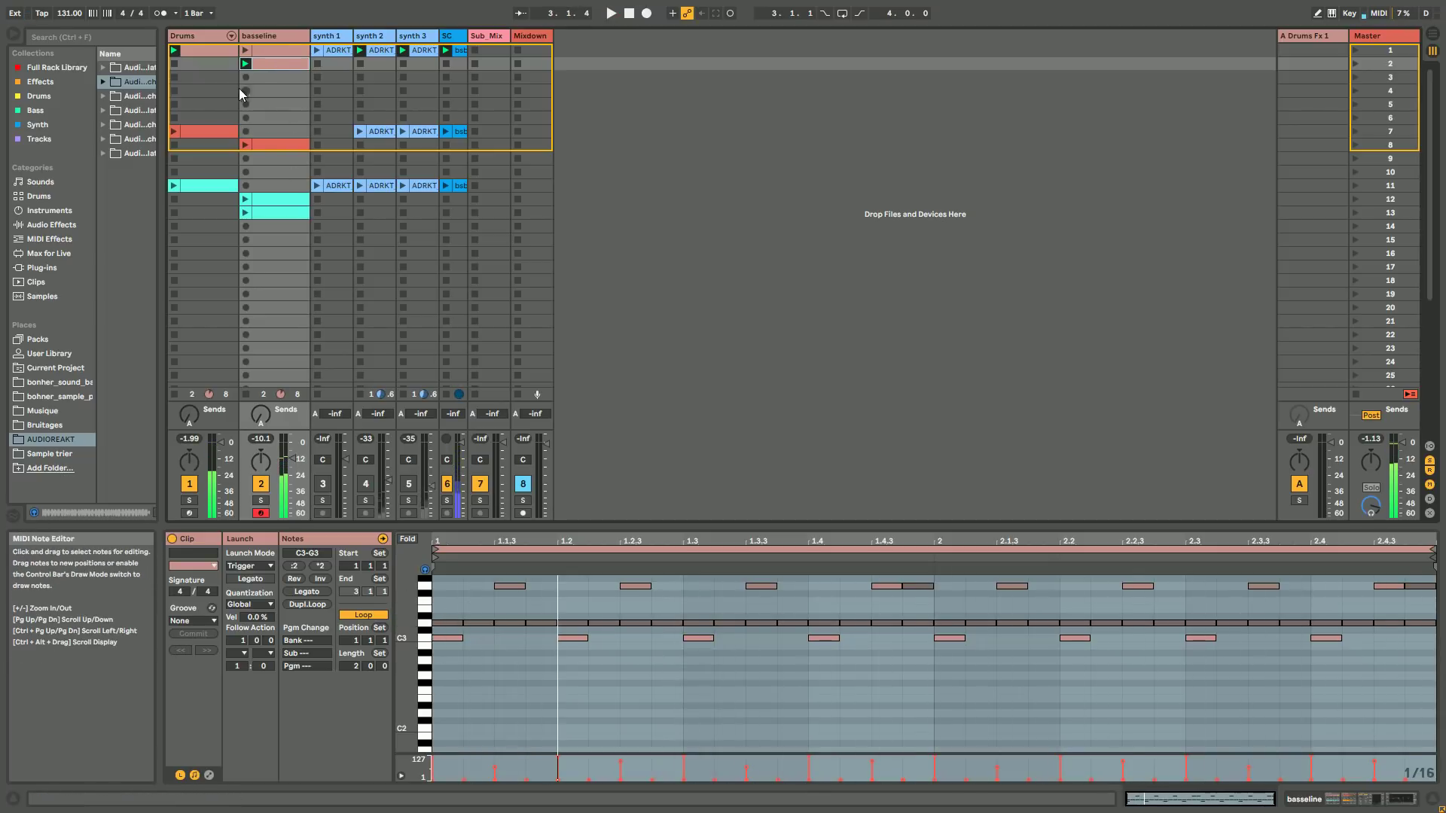
- Compare the notes of the basseline's first two clips and play the second one together with the drums
left_click(274, 53)
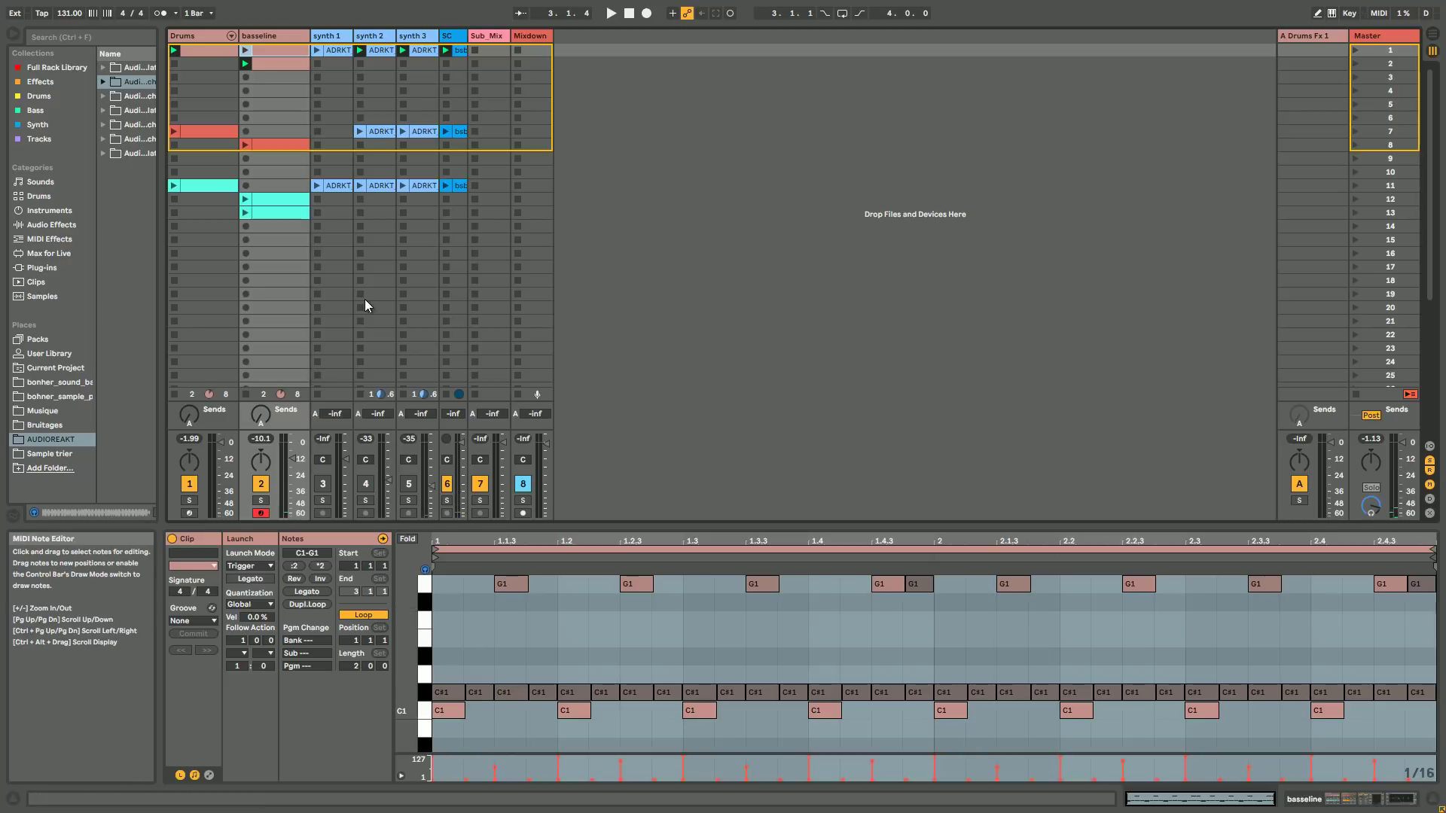
left_click(279, 63)
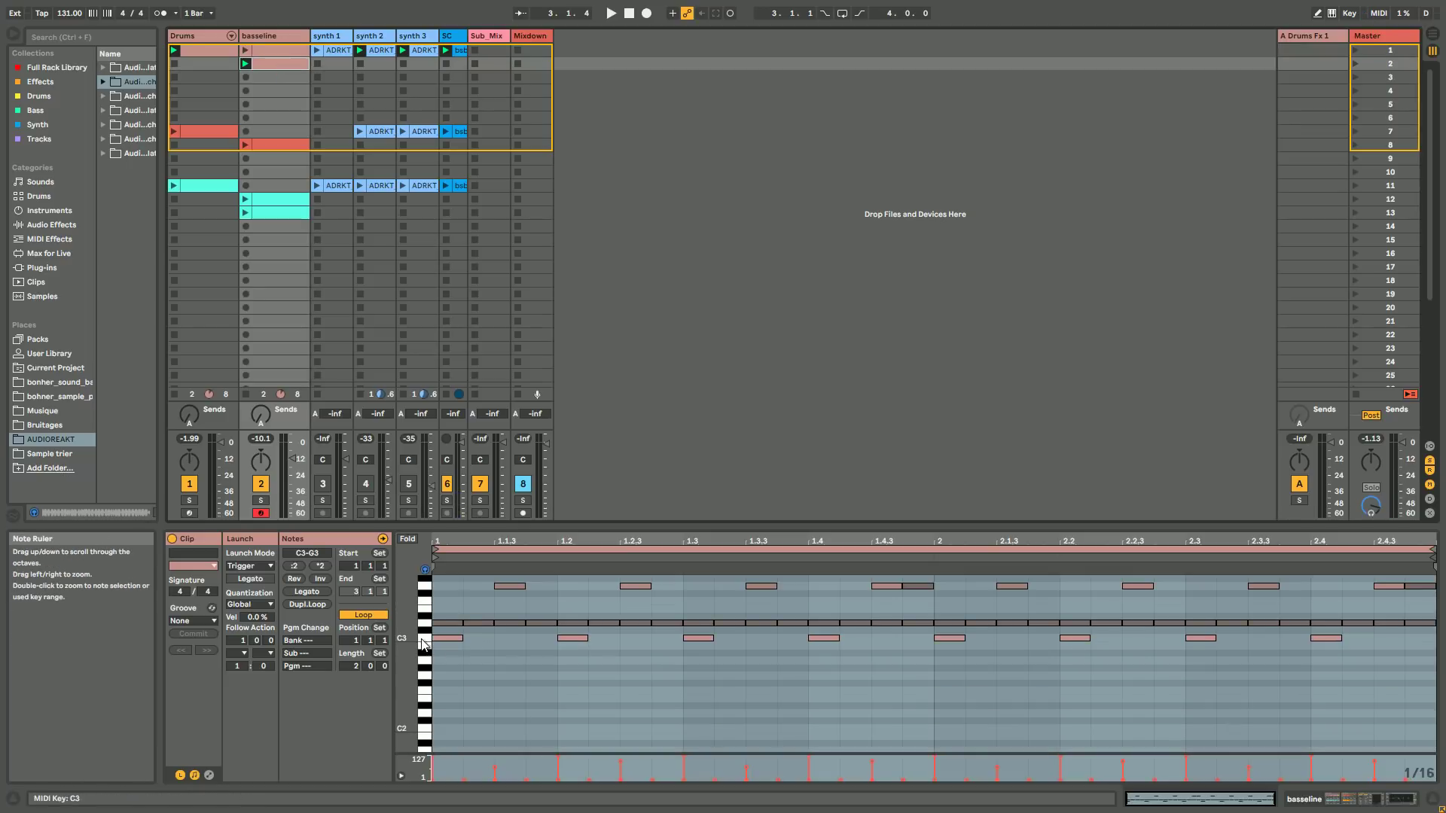
key("space")
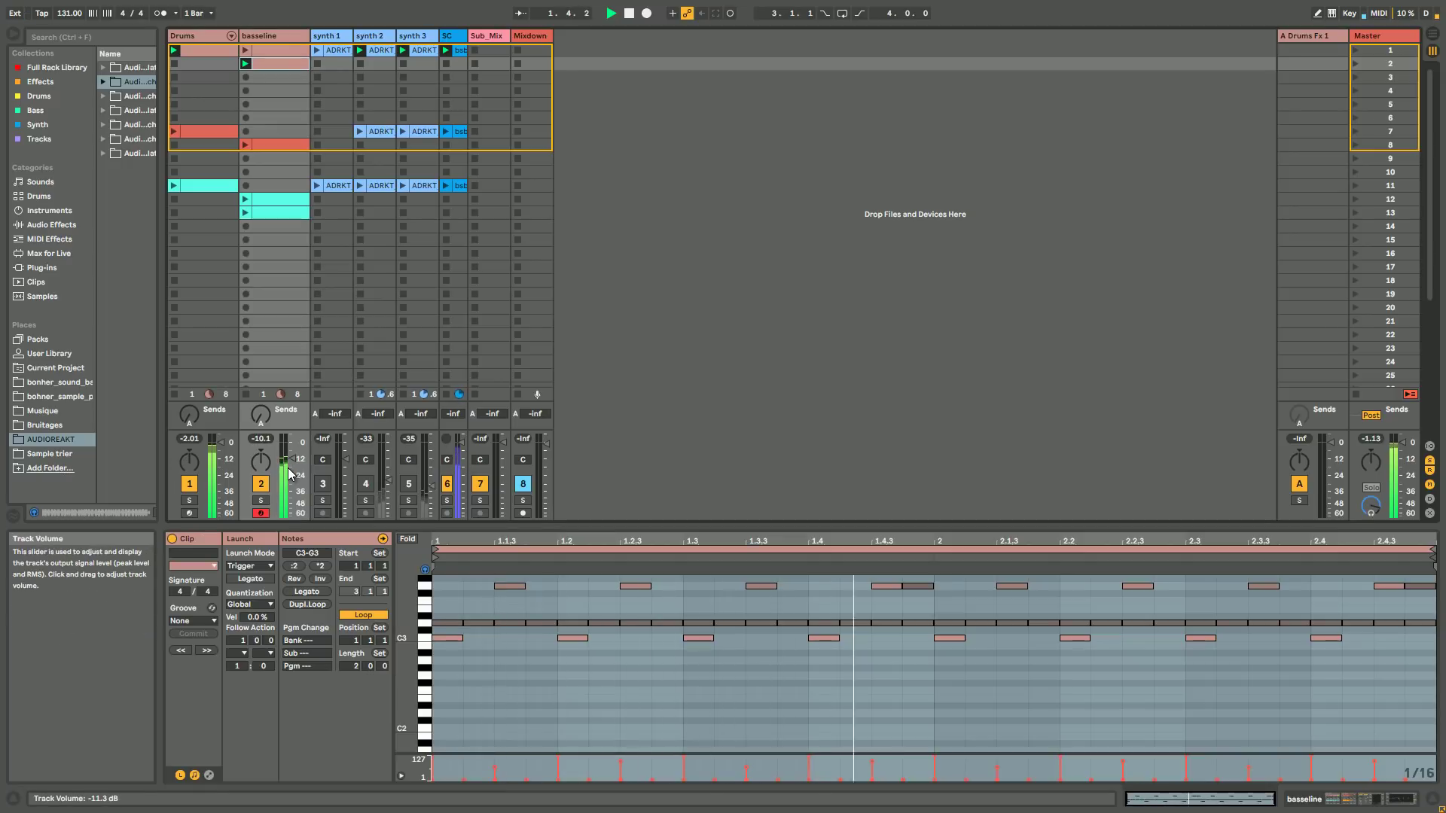
double_click(283, 37)
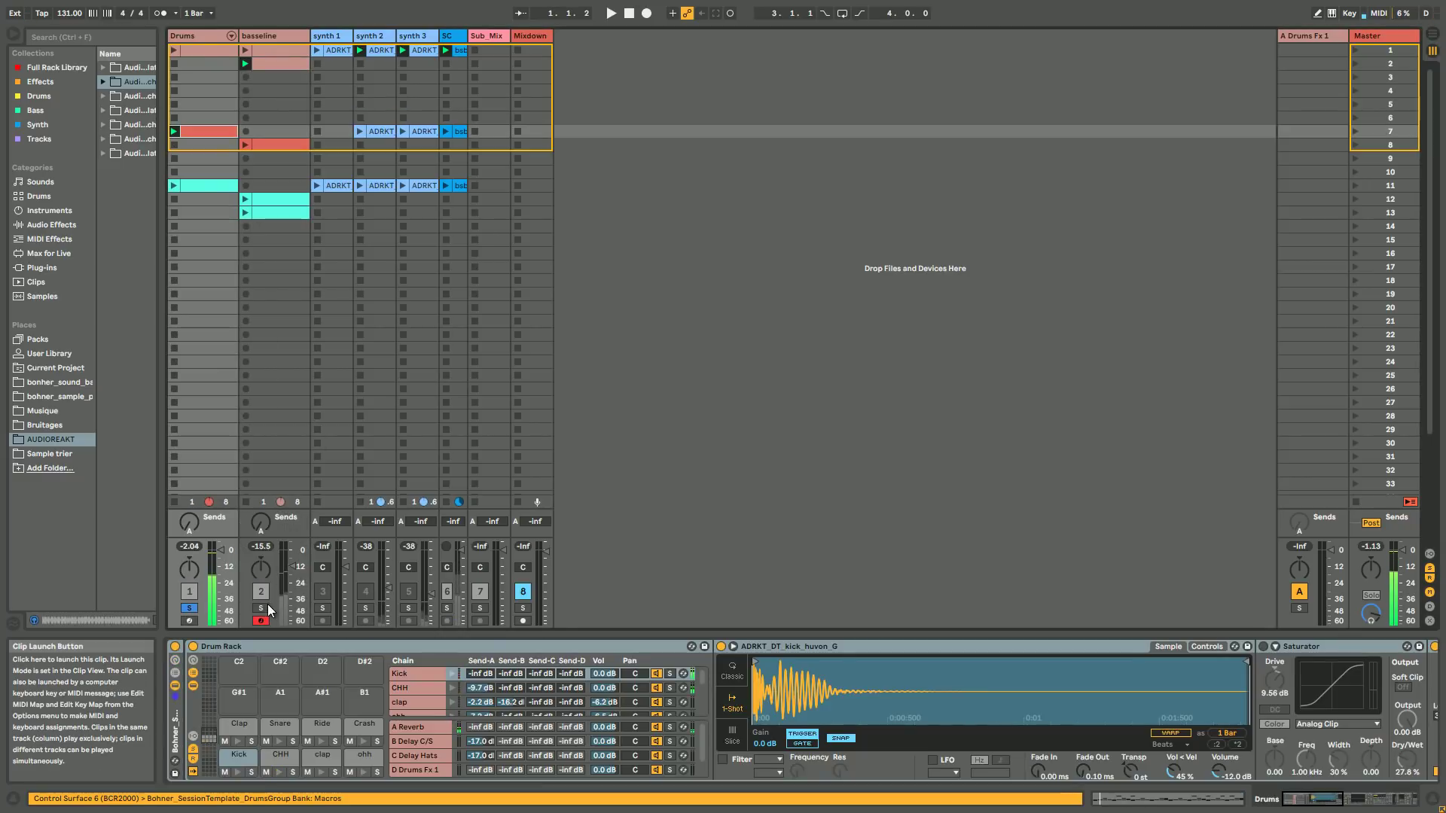
- Copy the red Drums clip in scene 7 to the basseline track's slot in the same scene and launch the copy
double_click(214, 133)
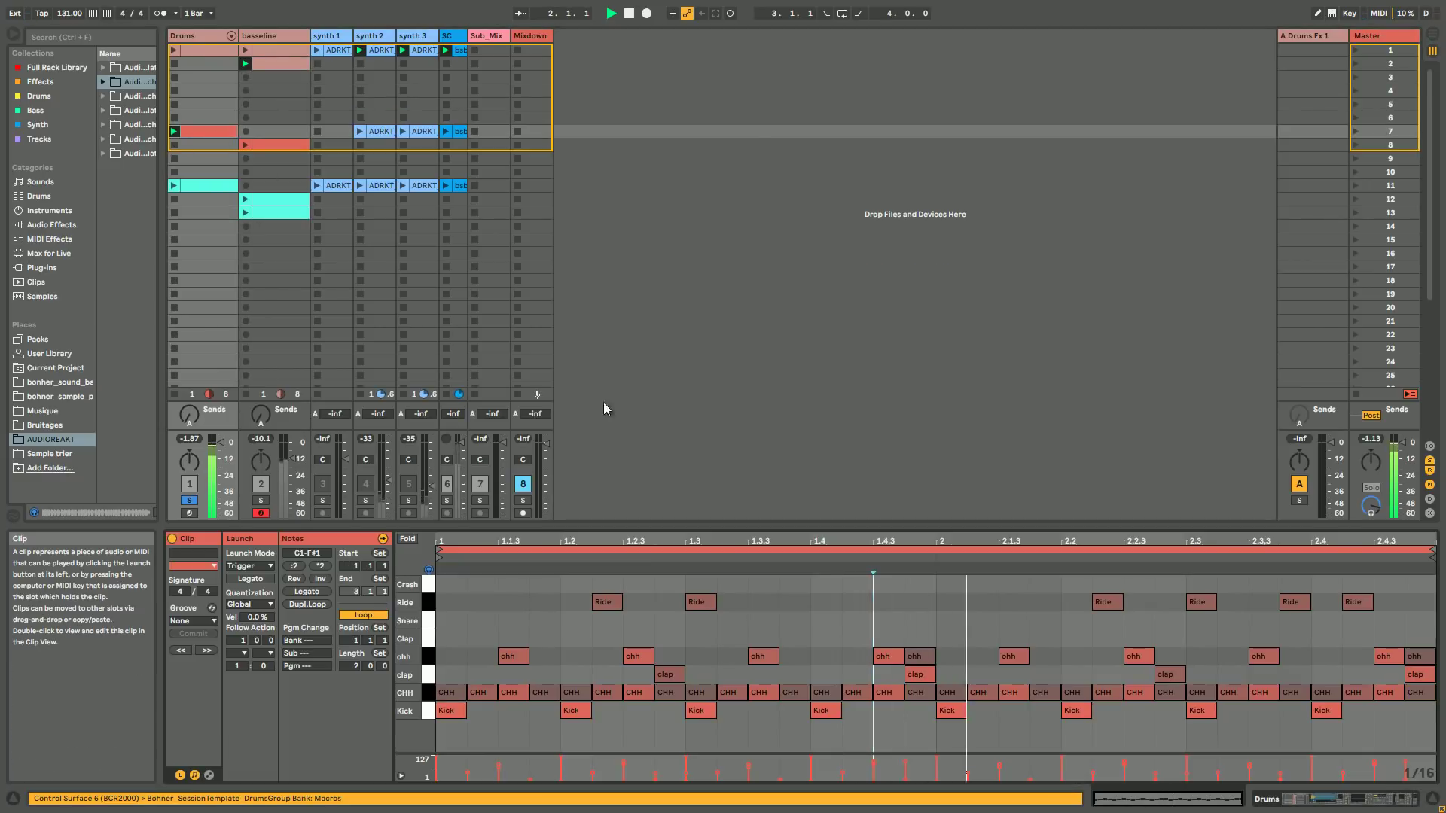
left_click_drag(218, 135, 274, 132)
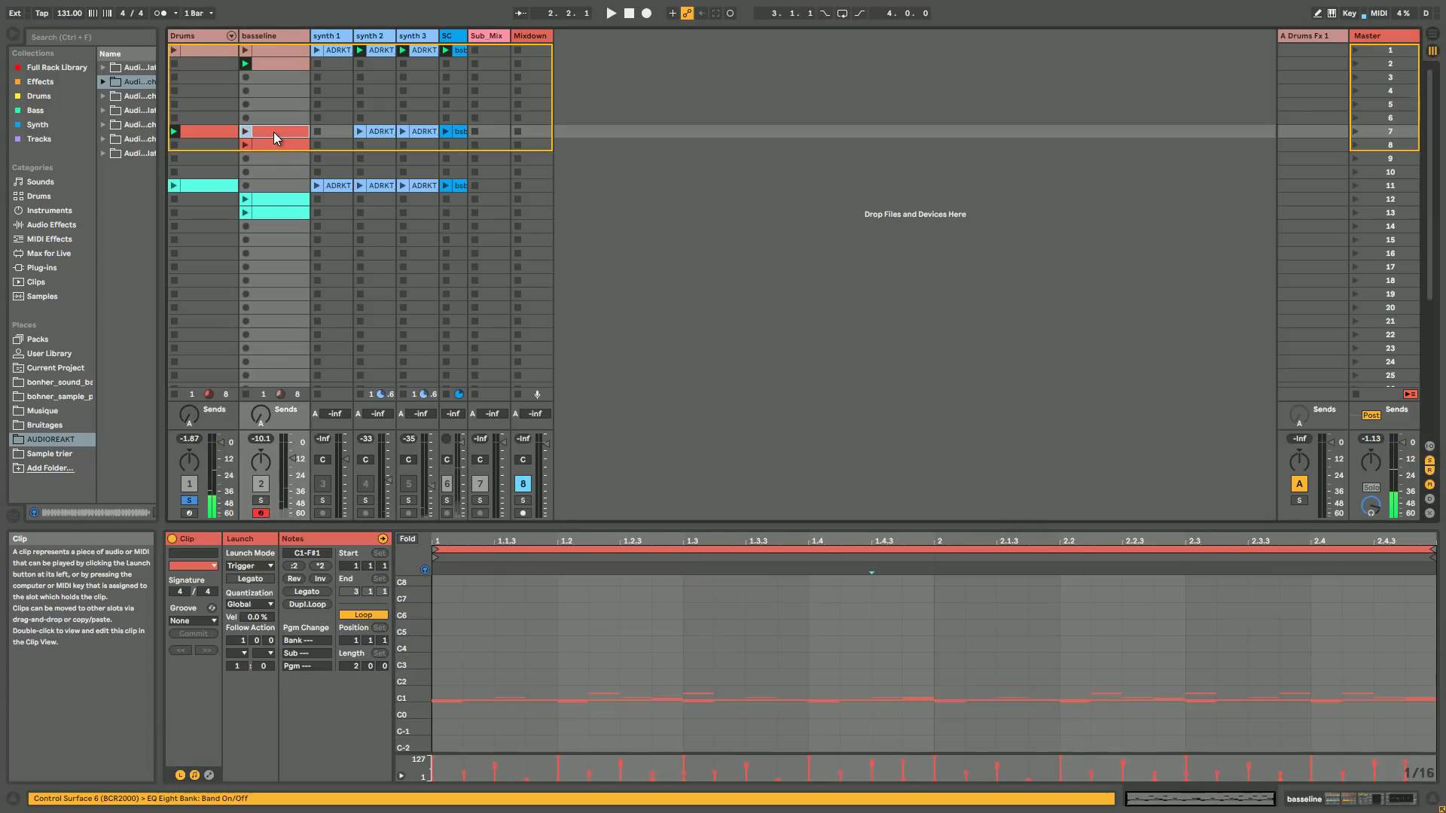
left_click(245, 131)
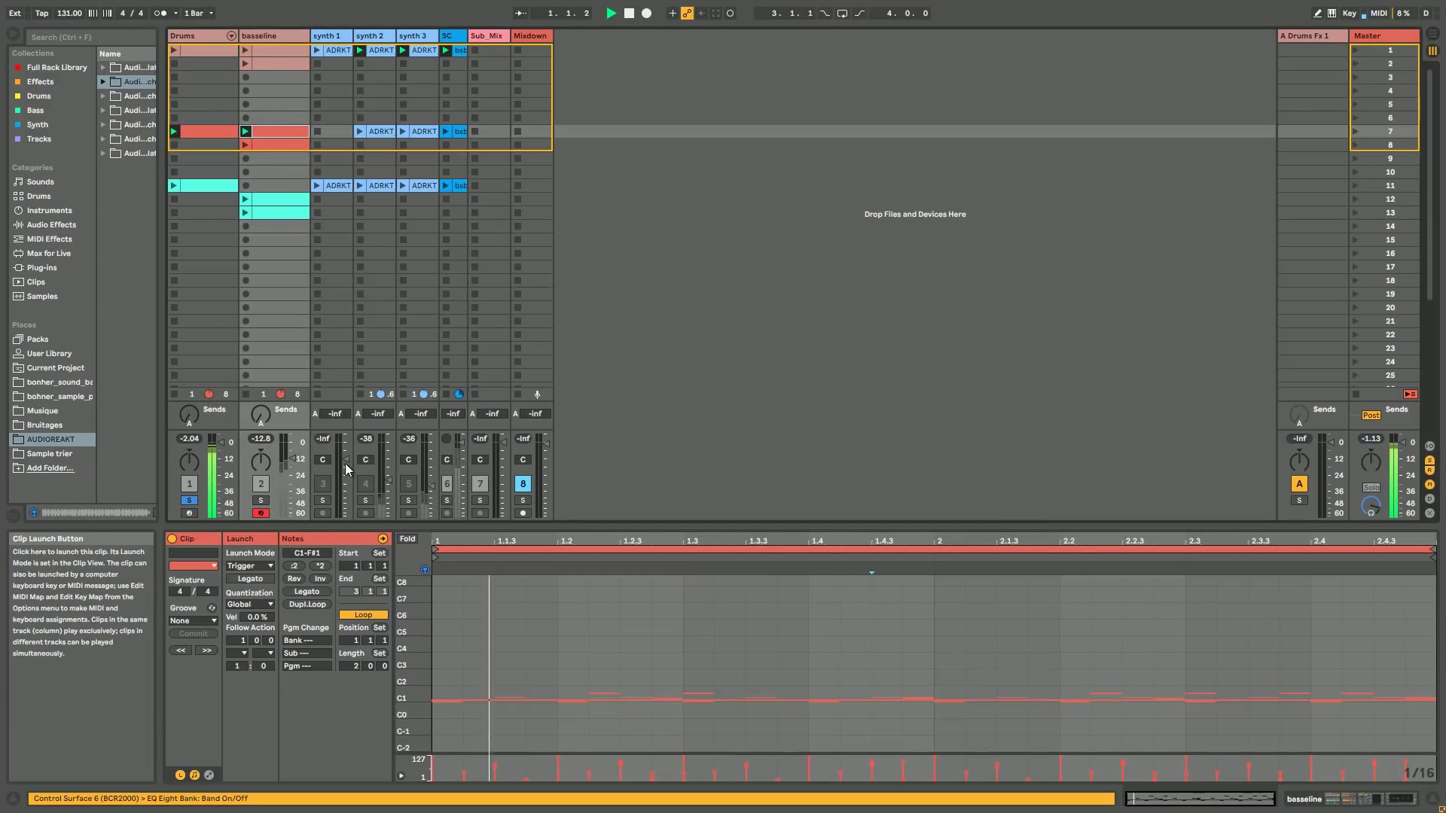
- Play the copied red pattern on the basseline with the drums, and launch the basseline's transposed red clip in scene 8
left_click(260, 501)
left_click(260, 501)
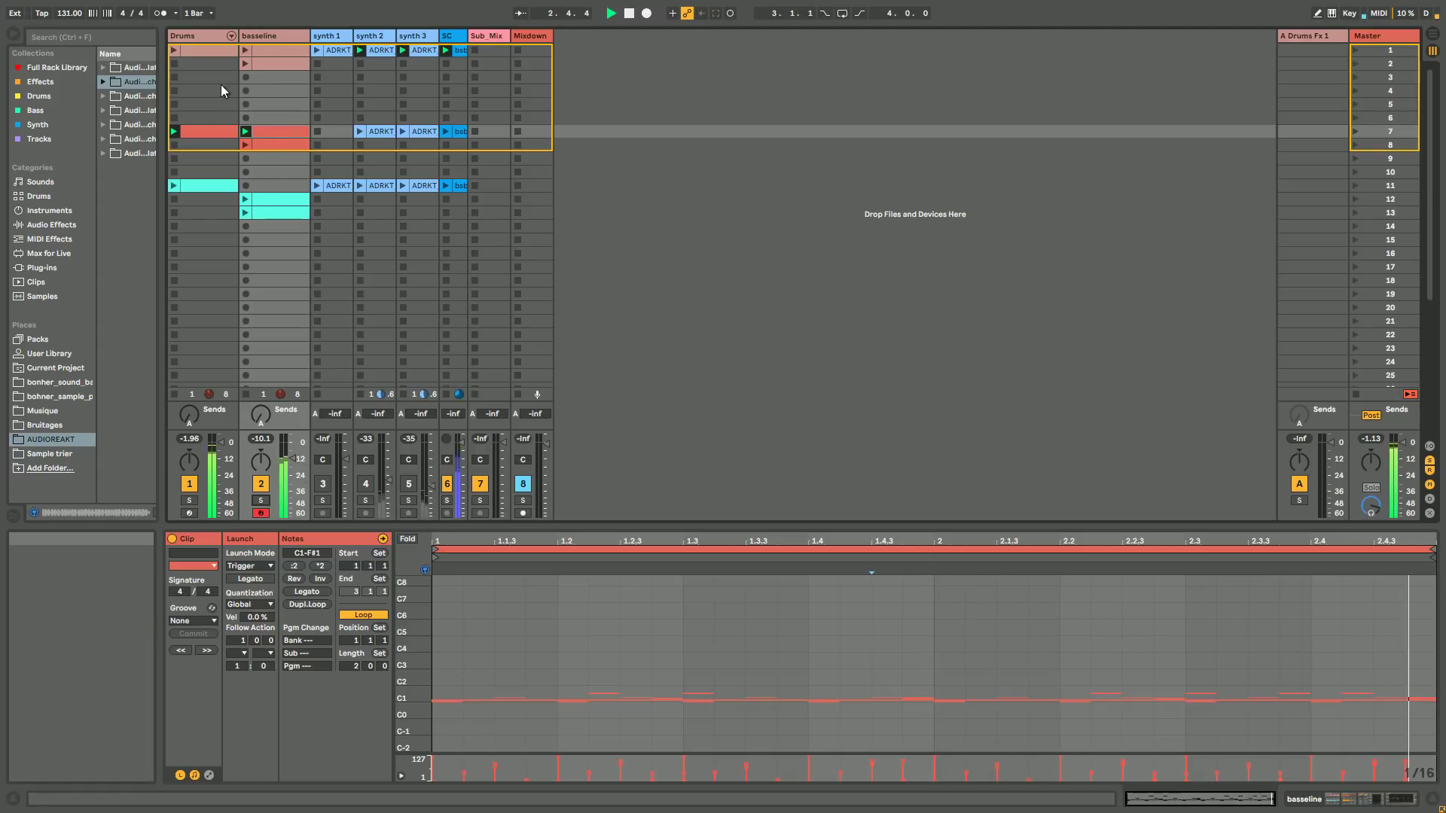
left_click(265, 146)
left_click(246, 144)
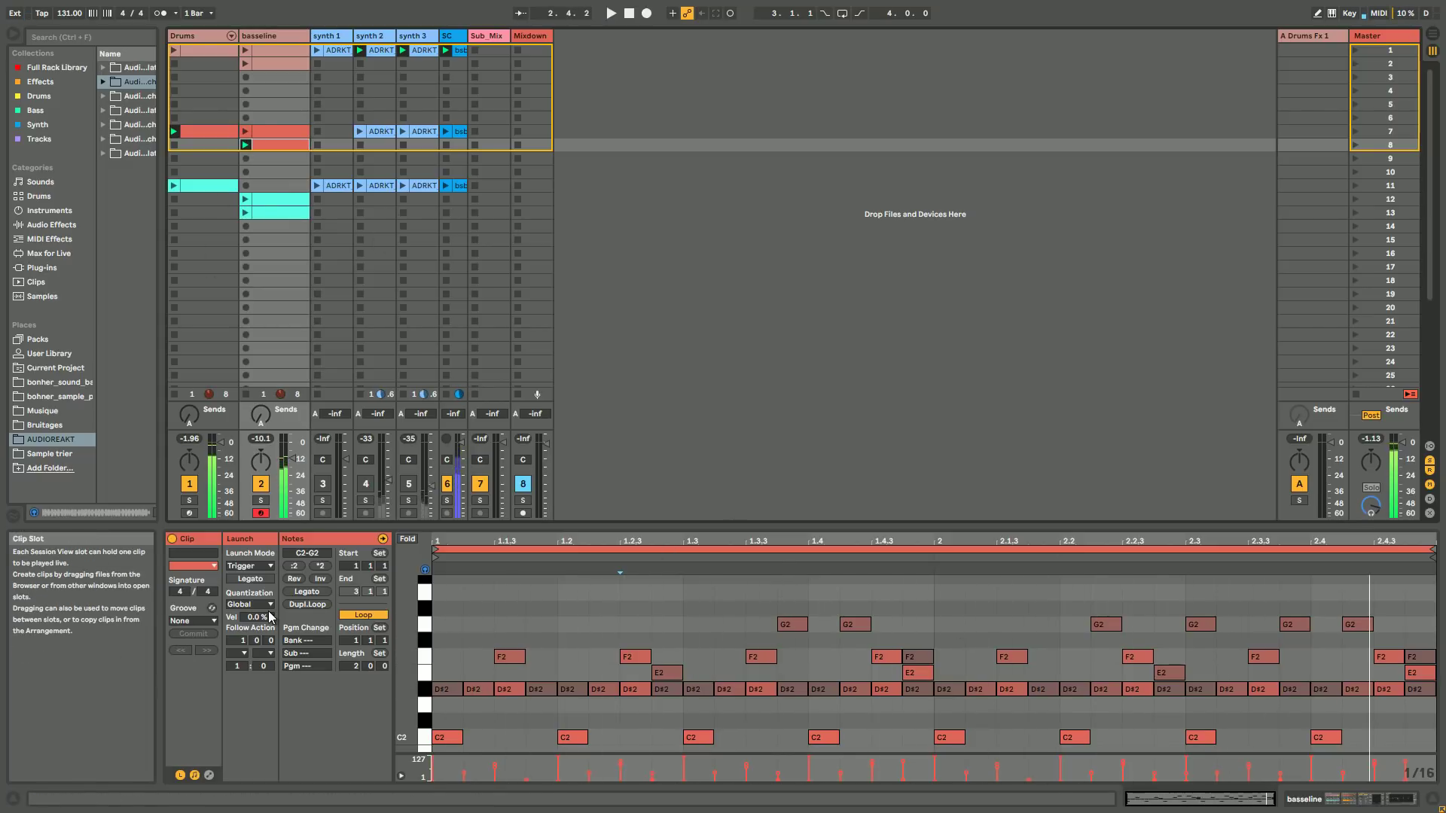
- Launch and solo the turquoise Drums clip in scene 11, copy it to the basseline track and play the copy soloed
left_click(174, 185)
left_click(189, 500)
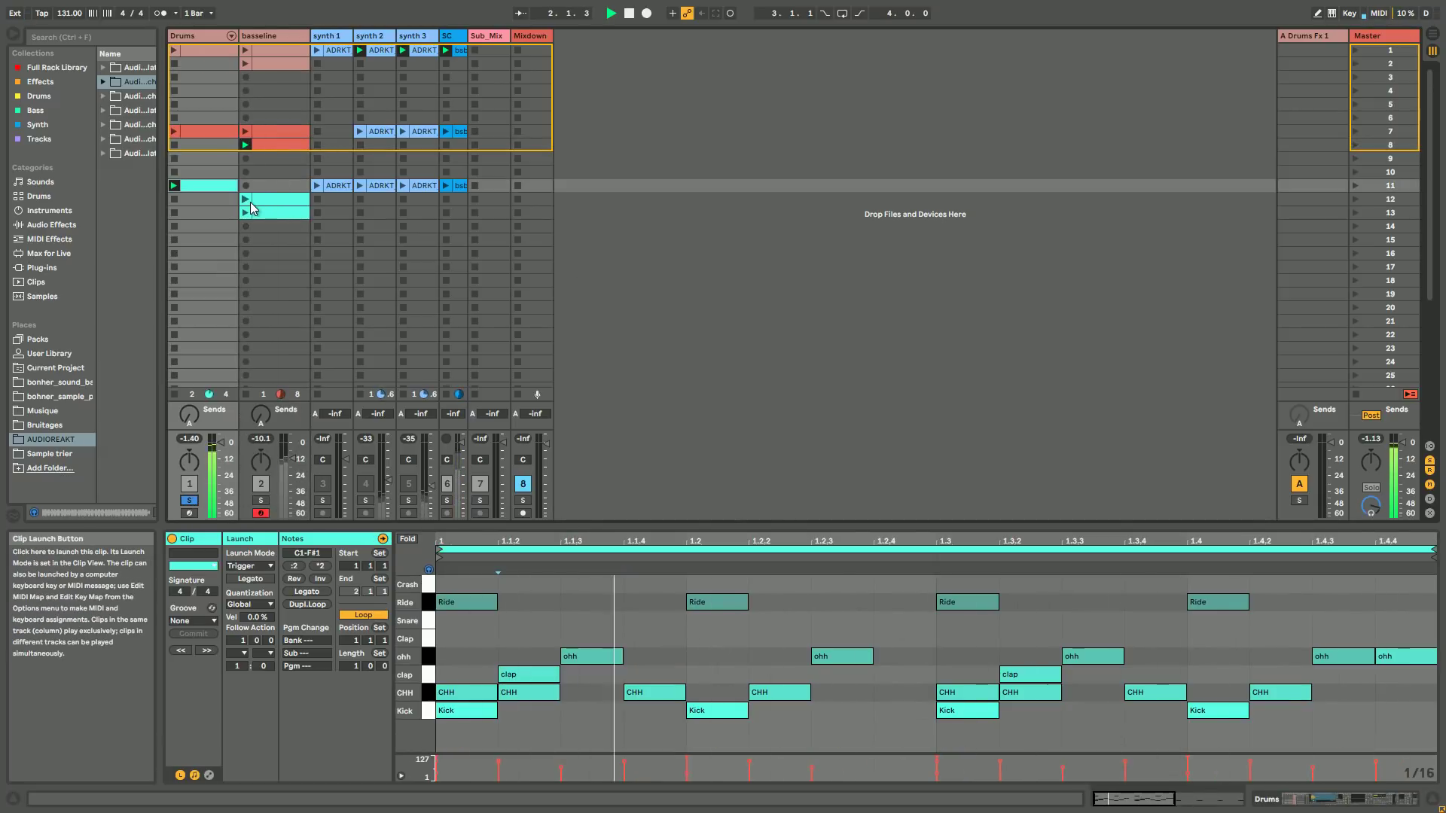
left_click_drag(208, 185, 271, 185)
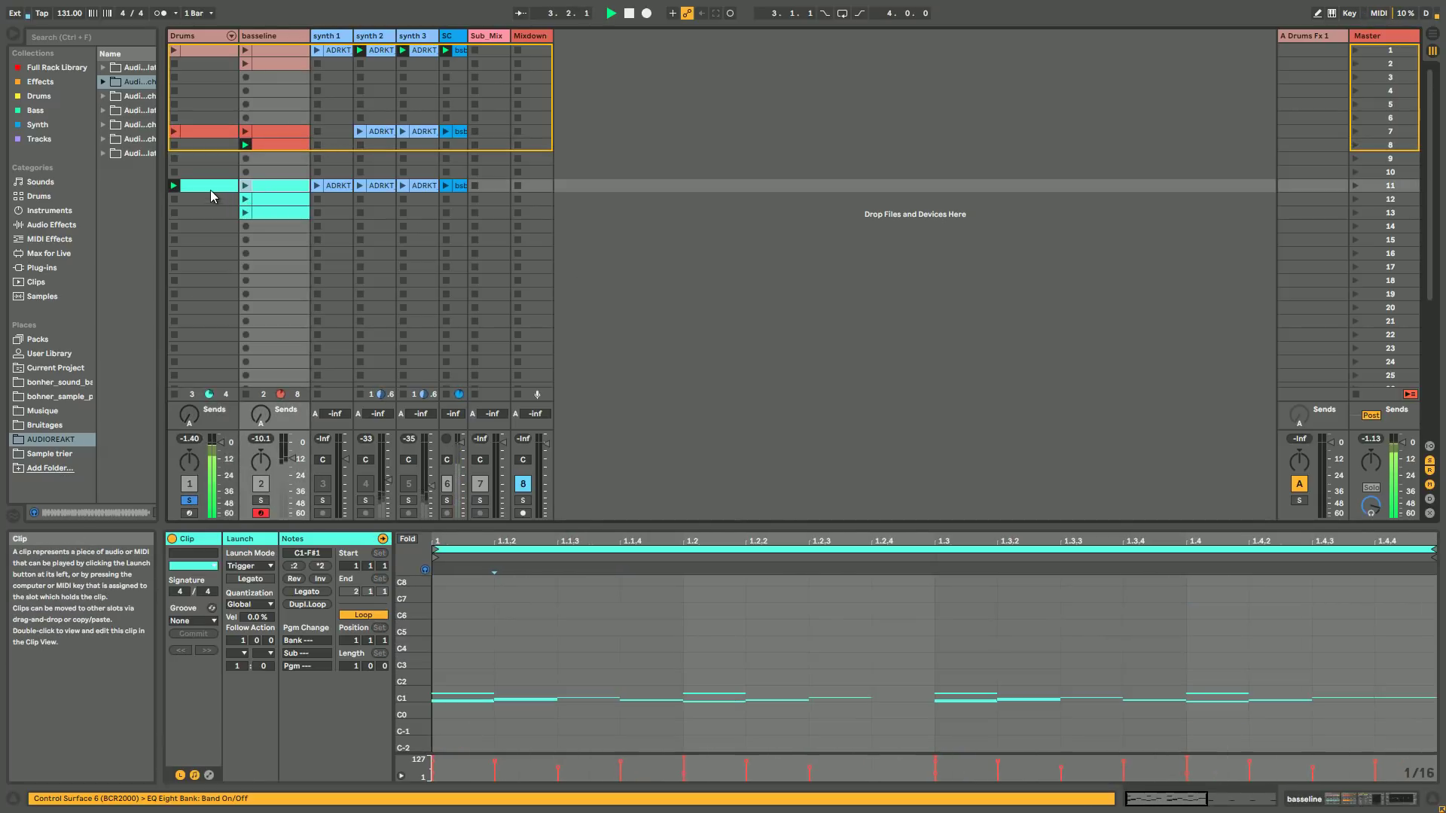
left_click(246, 185)
left_click(261, 500)
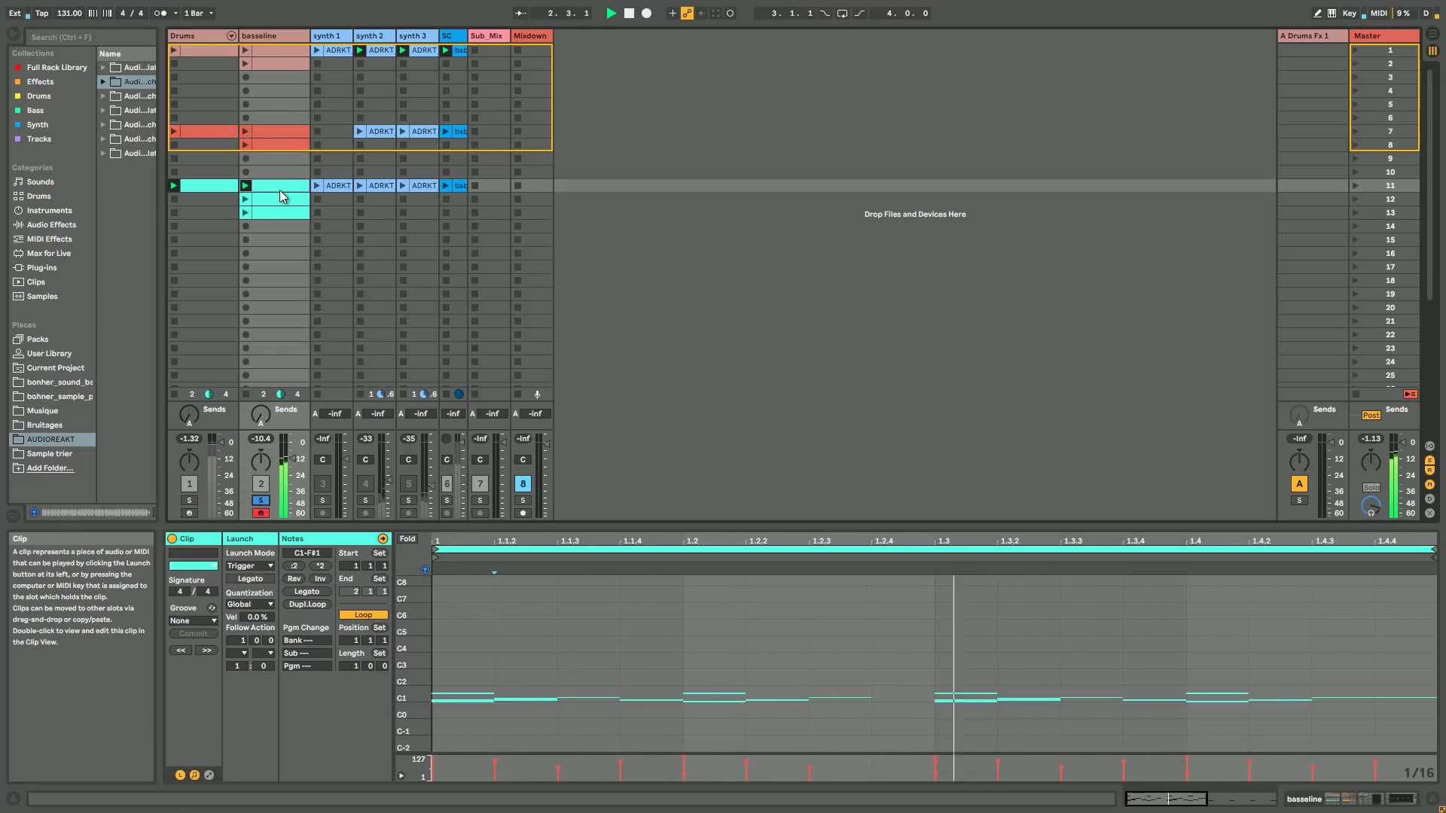
- Move the copied turquoise clip's loop start to 1.3.1 and unsolo the basseline to hear it with the drums
left_click_drag(436, 558, 912, 561)
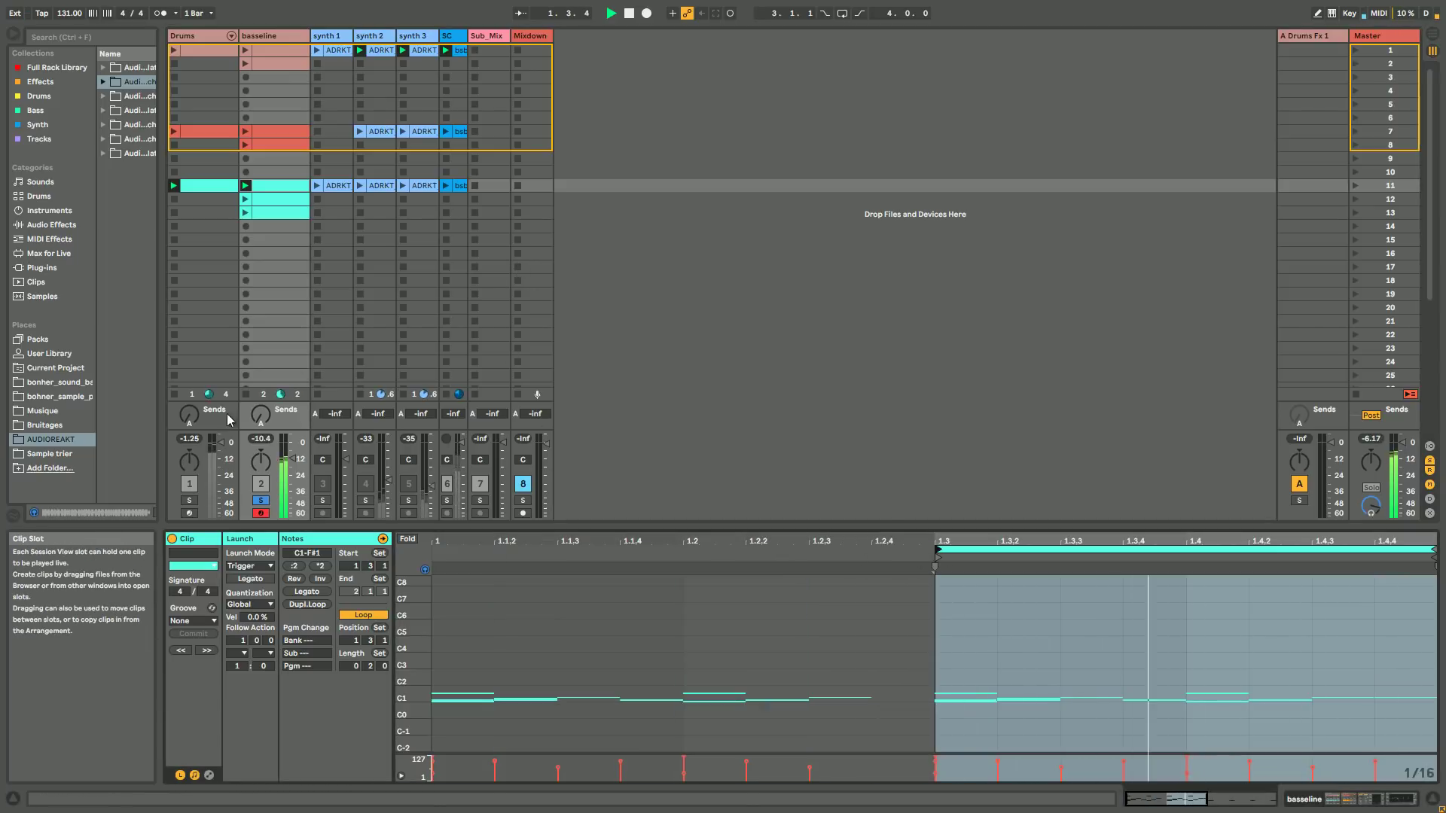
left_click(263, 502)
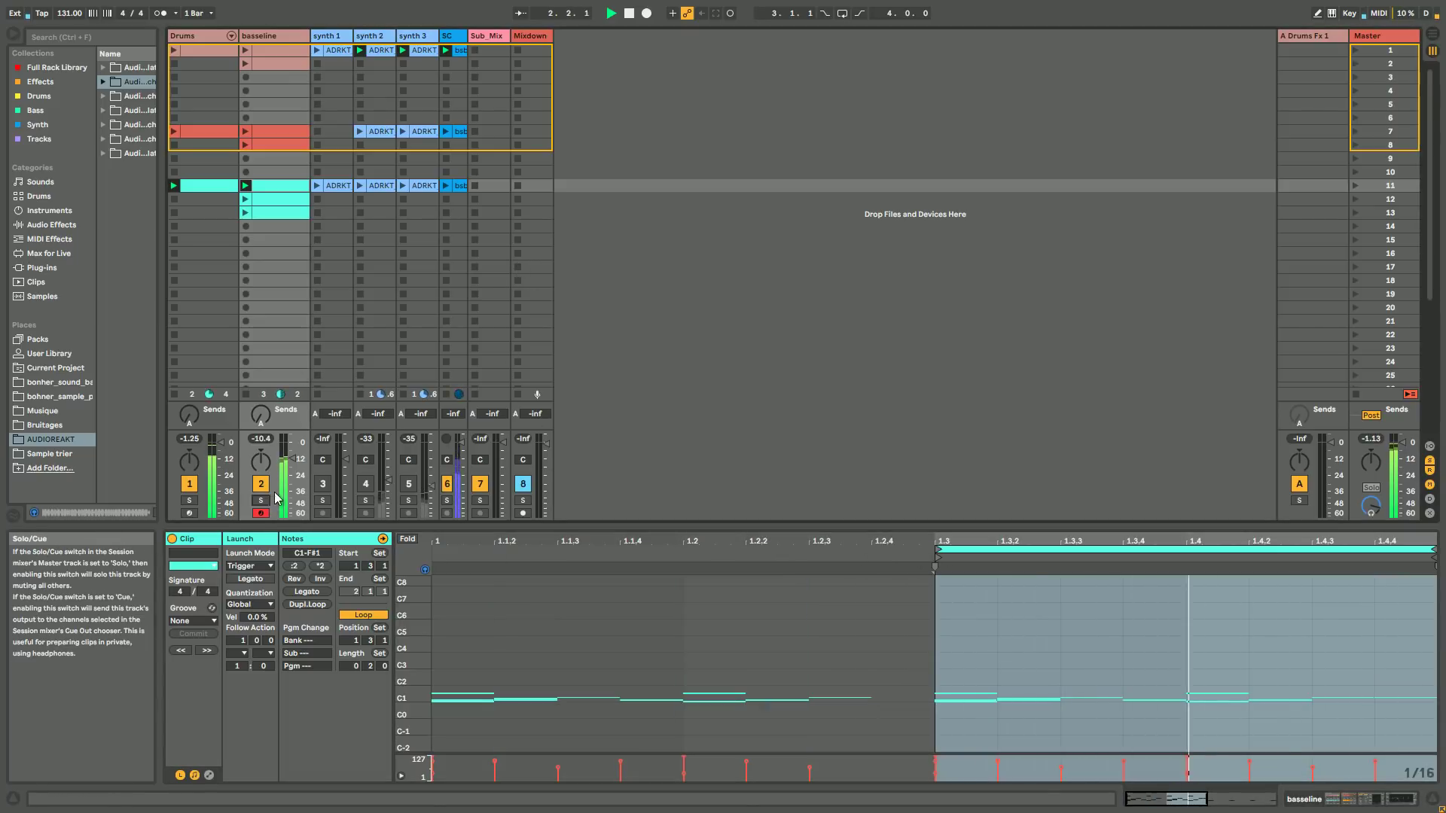
- Play the basseline clips in scenes 12 and 13 in turn, and lower the track's EQ Eight filter frequency to 108 Hz
left_click(246, 199)
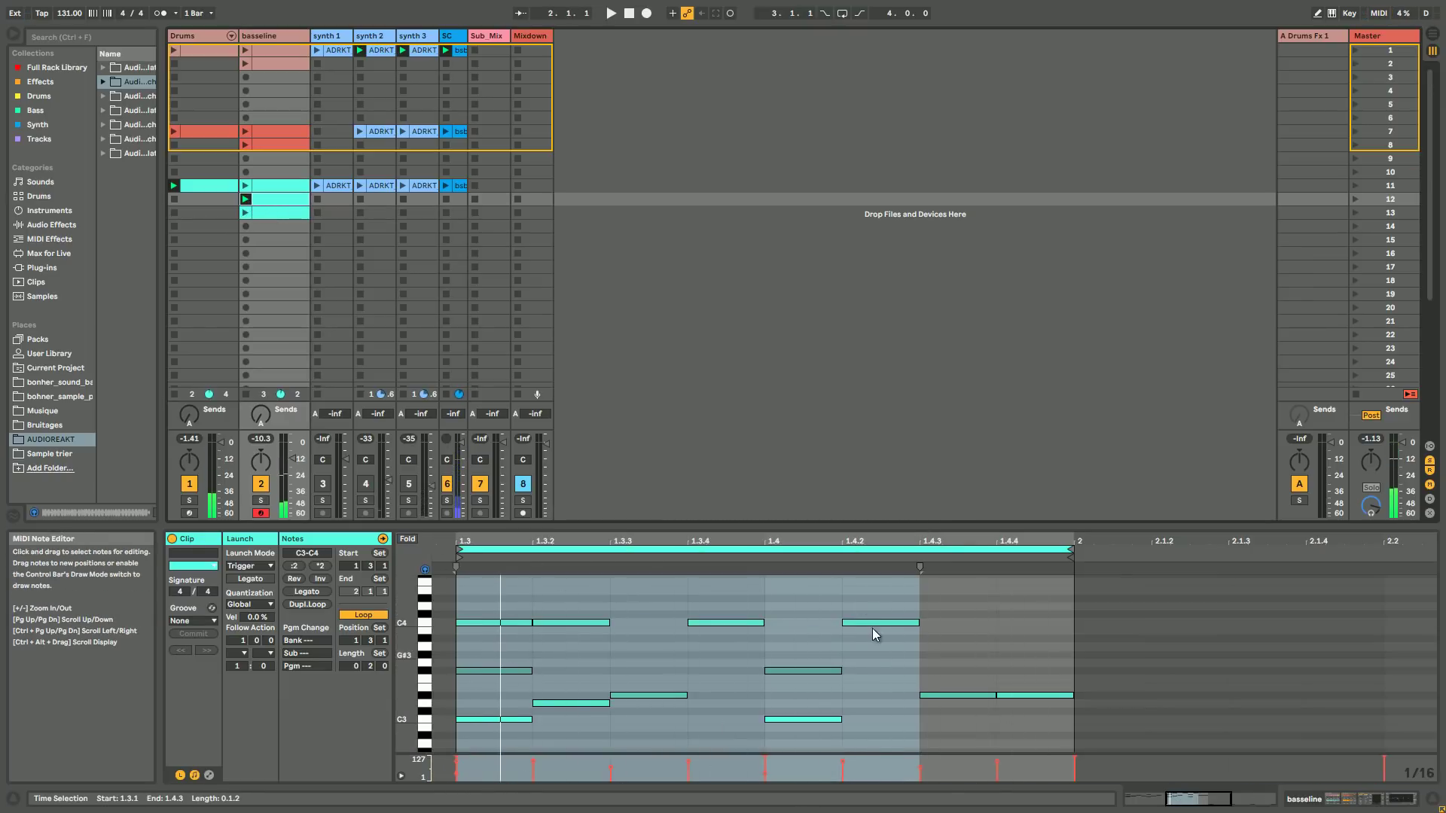
left_click(246, 213)
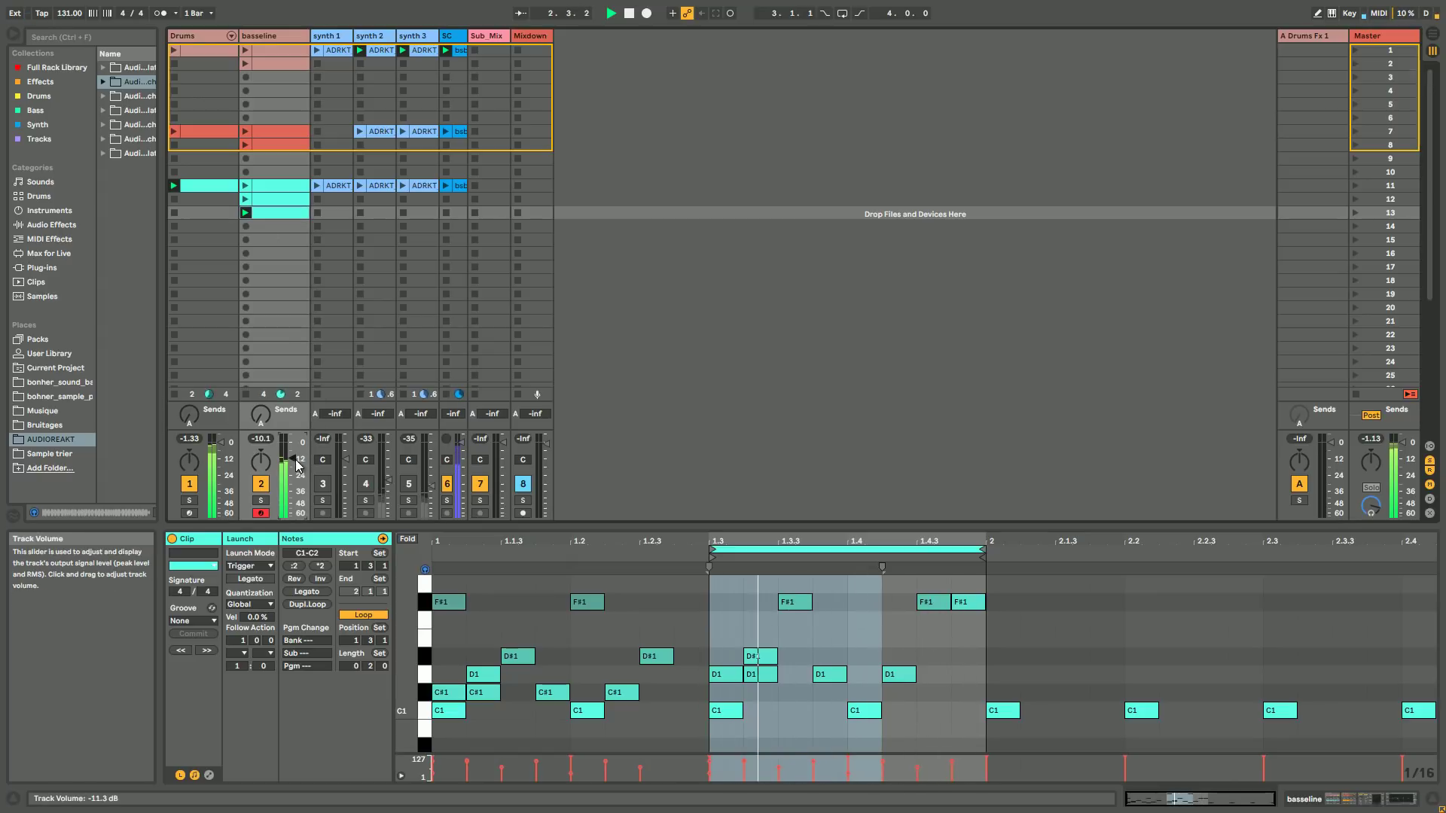
double_click(277, 38)
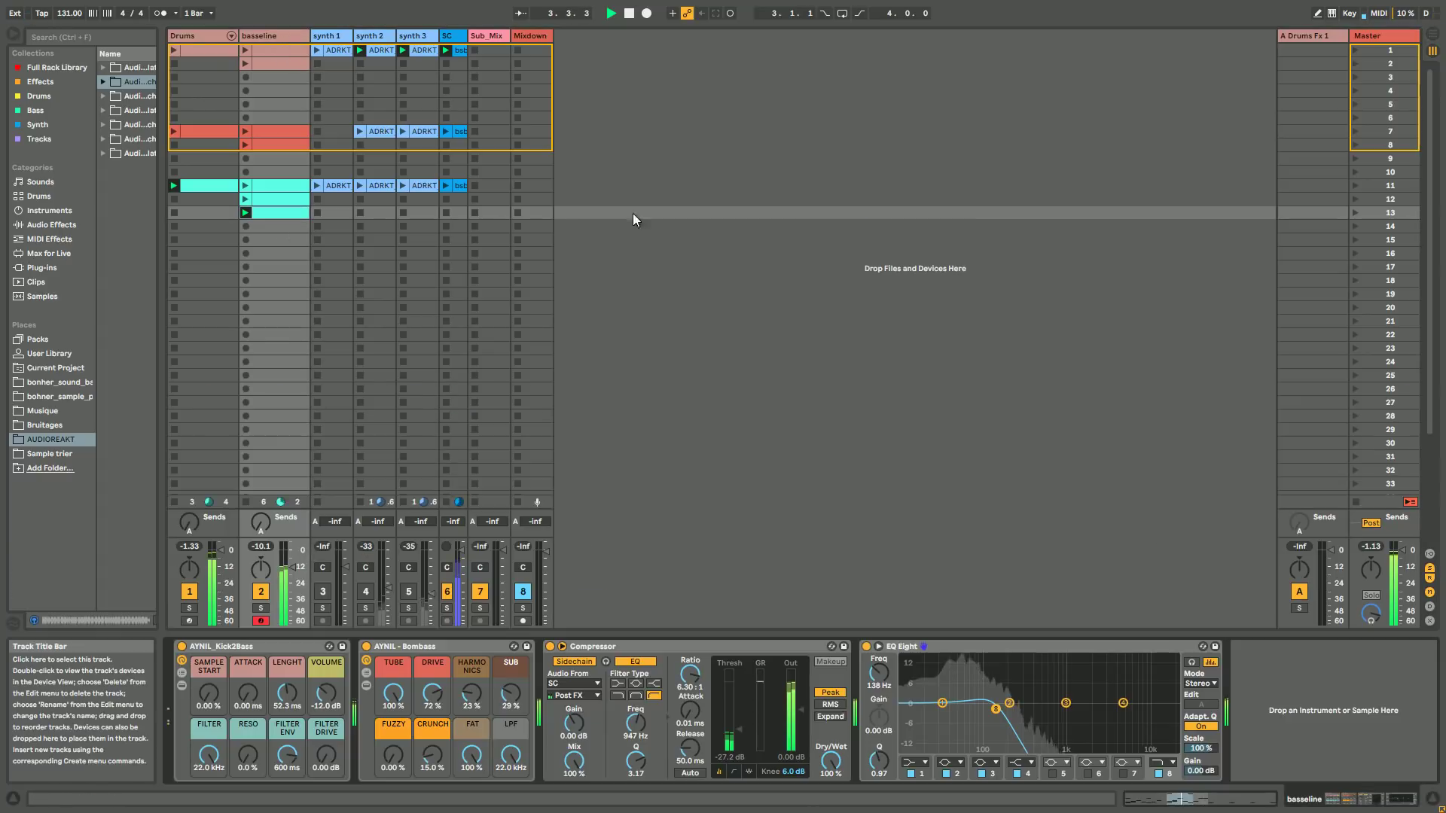
key("space")
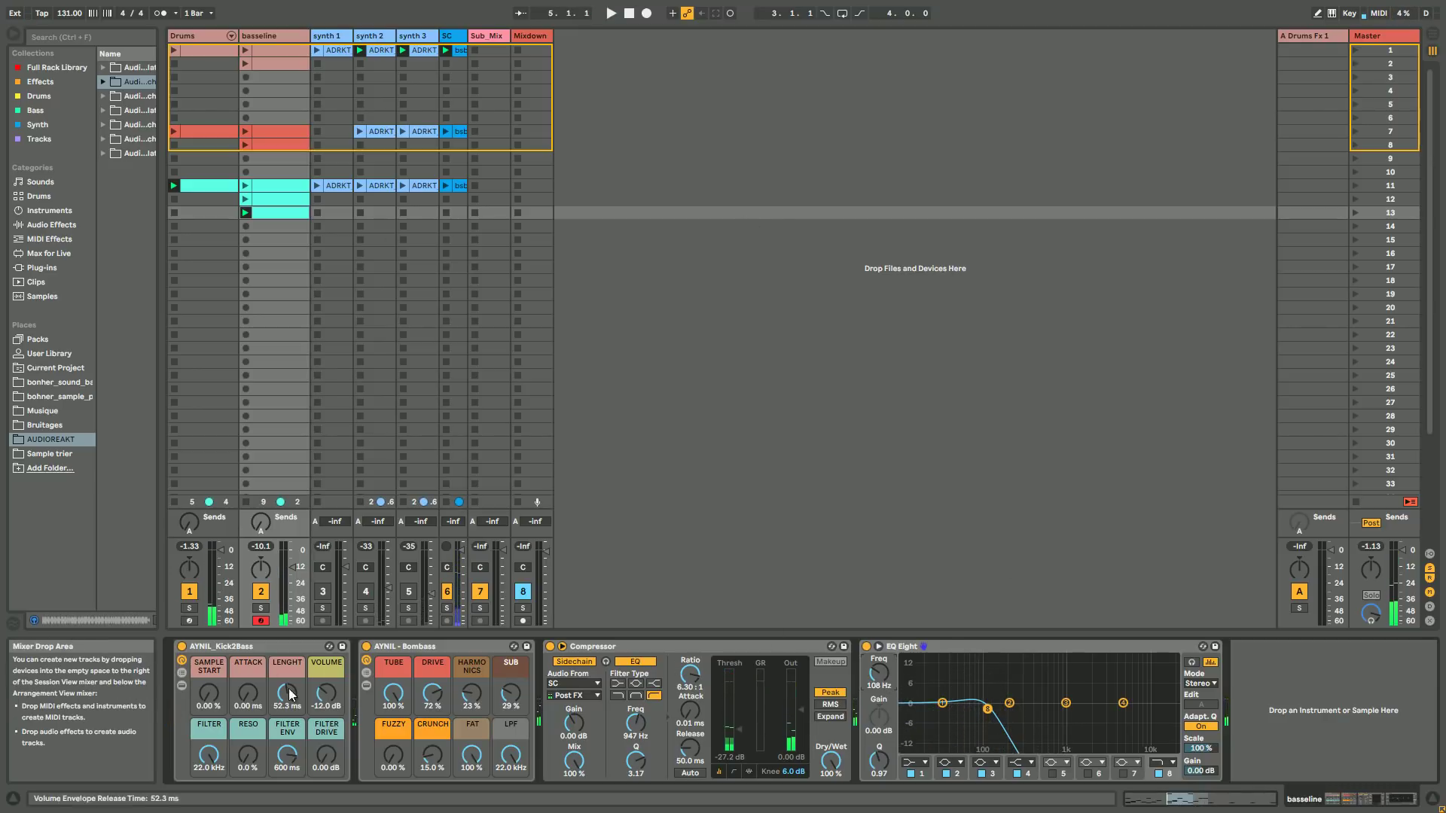
- Audition the soloed basseline with the Bombass rack bypassed and the Kick2Bass volume at -0.85 dB, and restore both settings
left_click(368, 652)
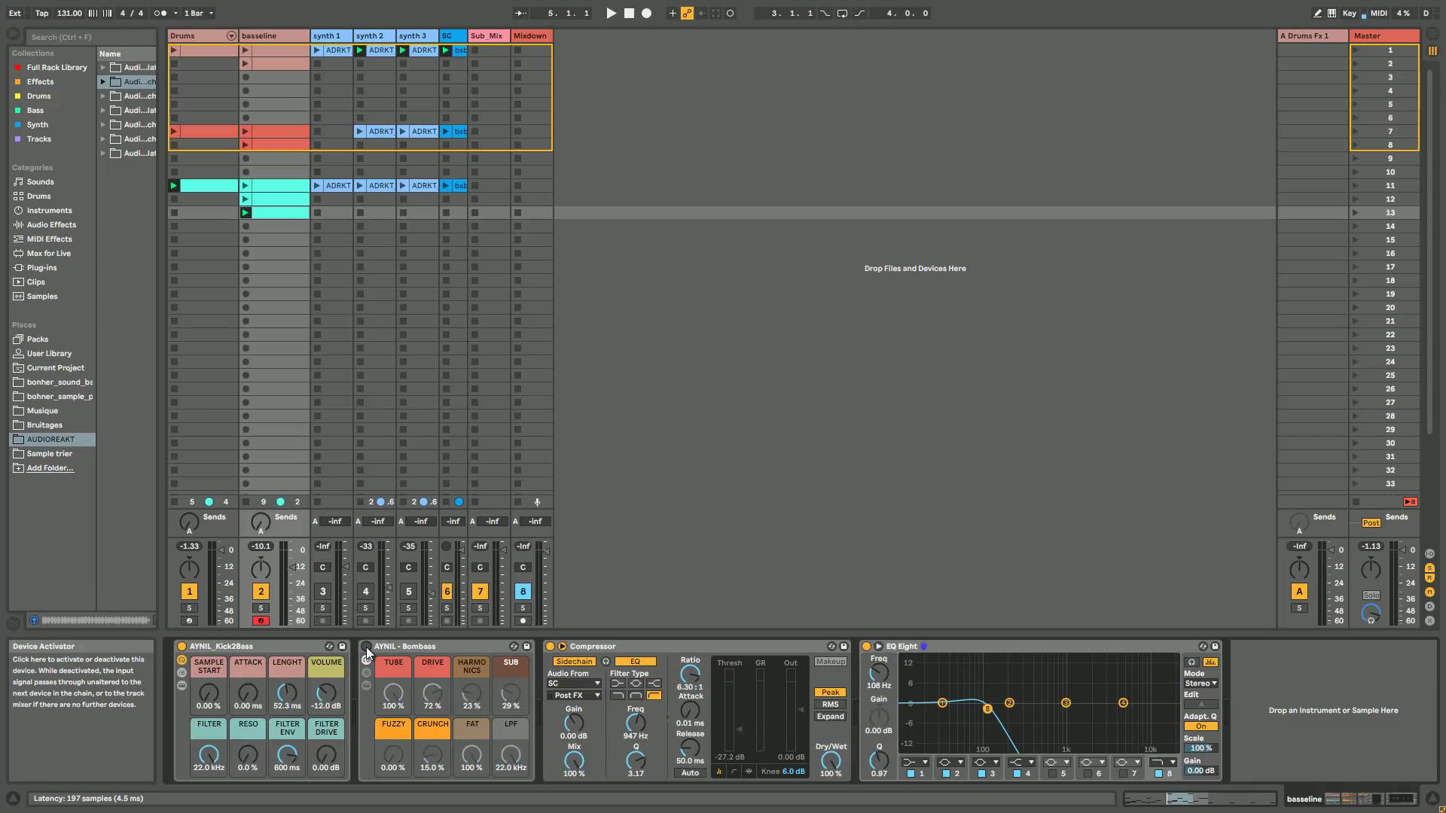
key("space")
left_click_drag(334, 697, 333, 674)
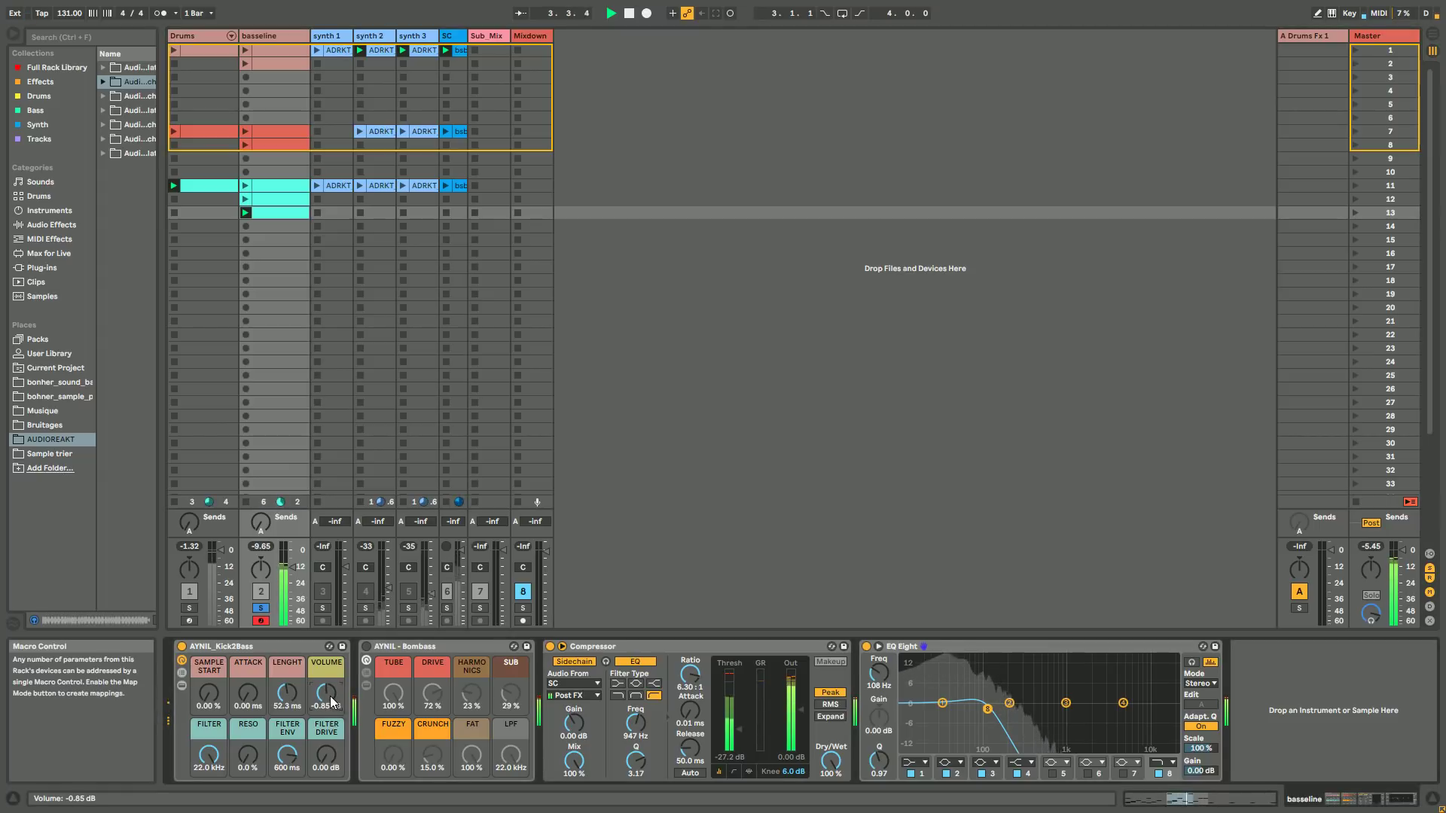
key("ctrl+z")
left_click(367, 648)
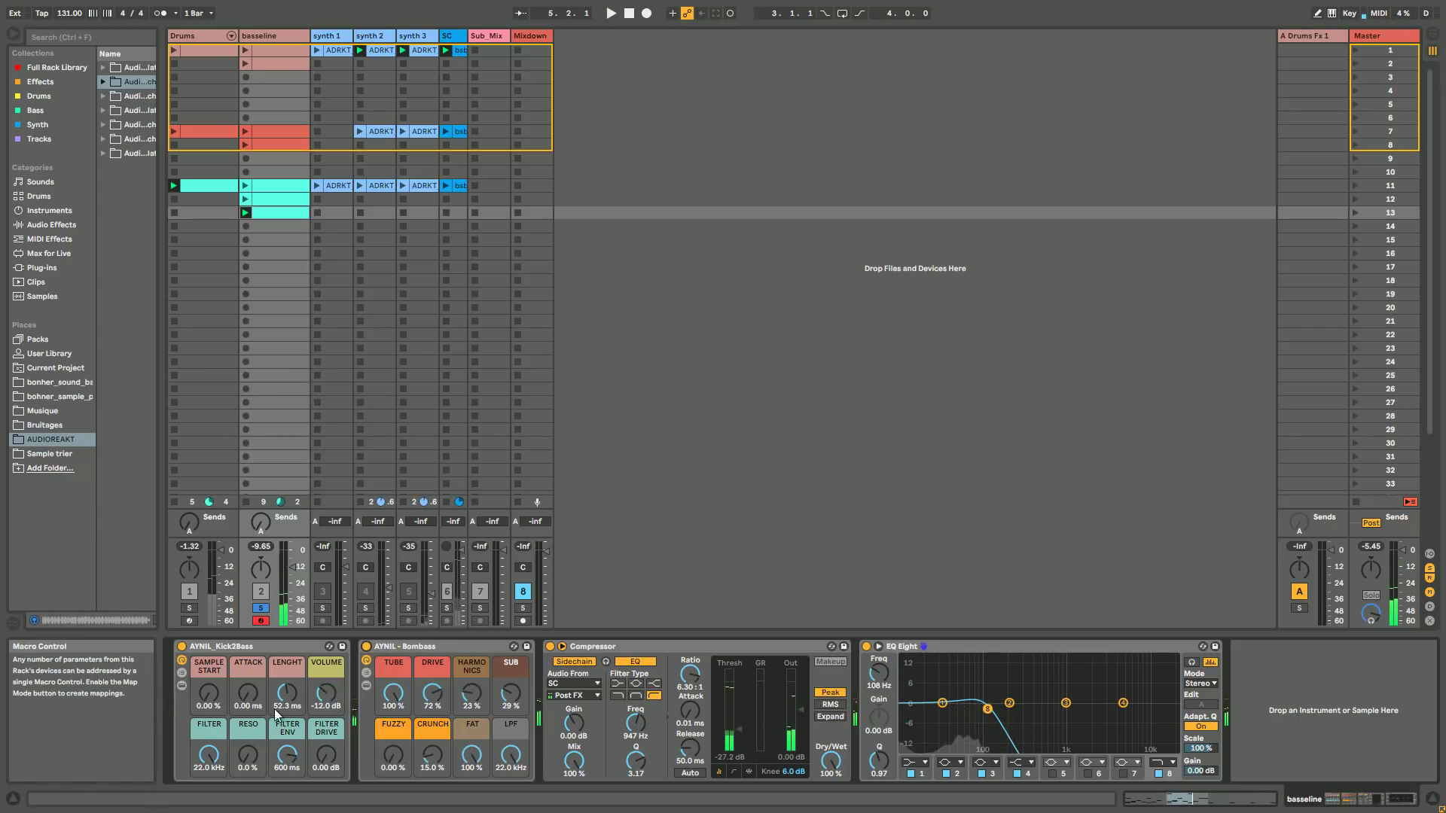
- Examine the devices inside the Bombass and Kick2Bass racks and the kick sample in the Drums track's Drum Rack
left_click(367, 686)
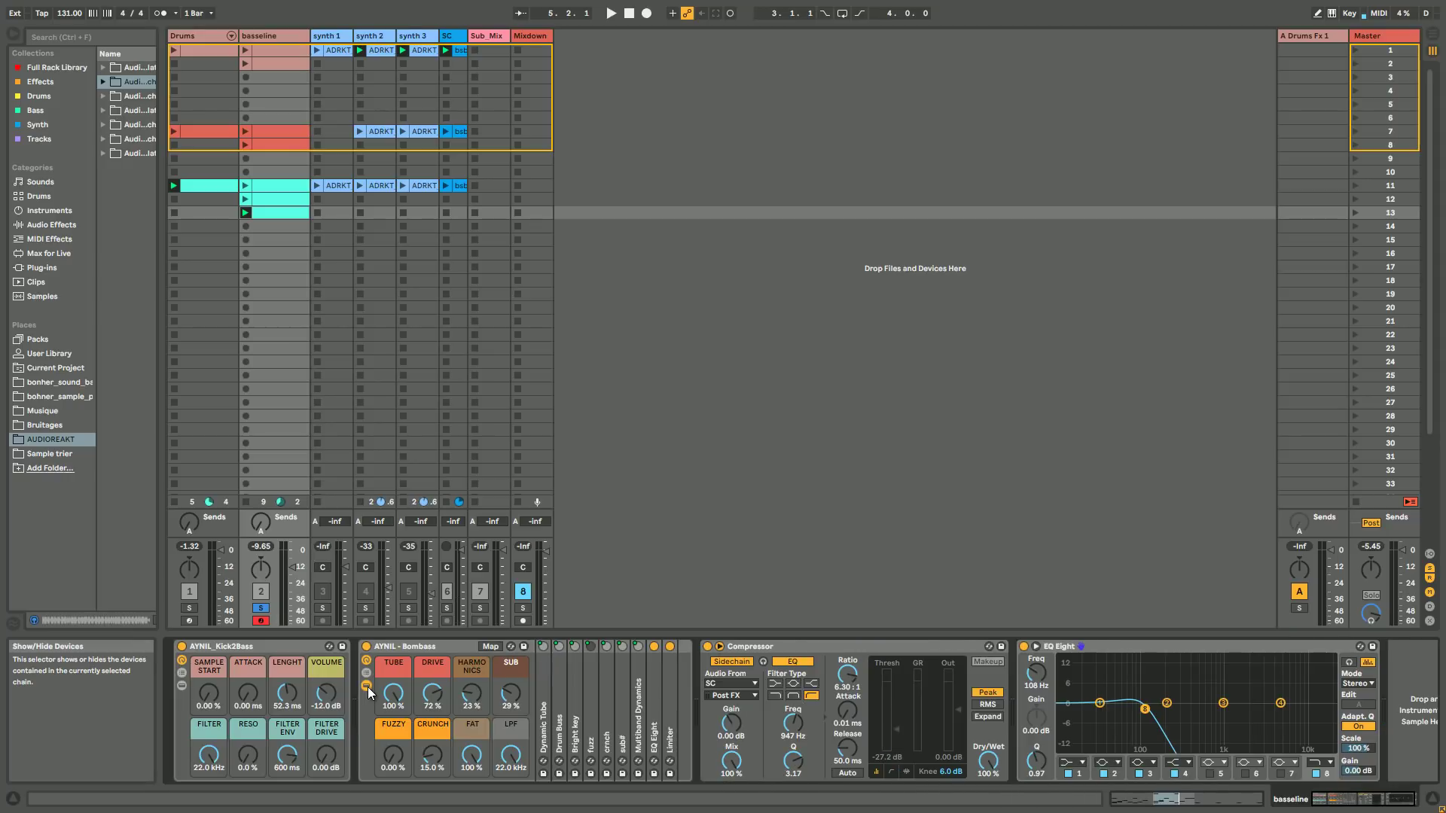
left_click(367, 688)
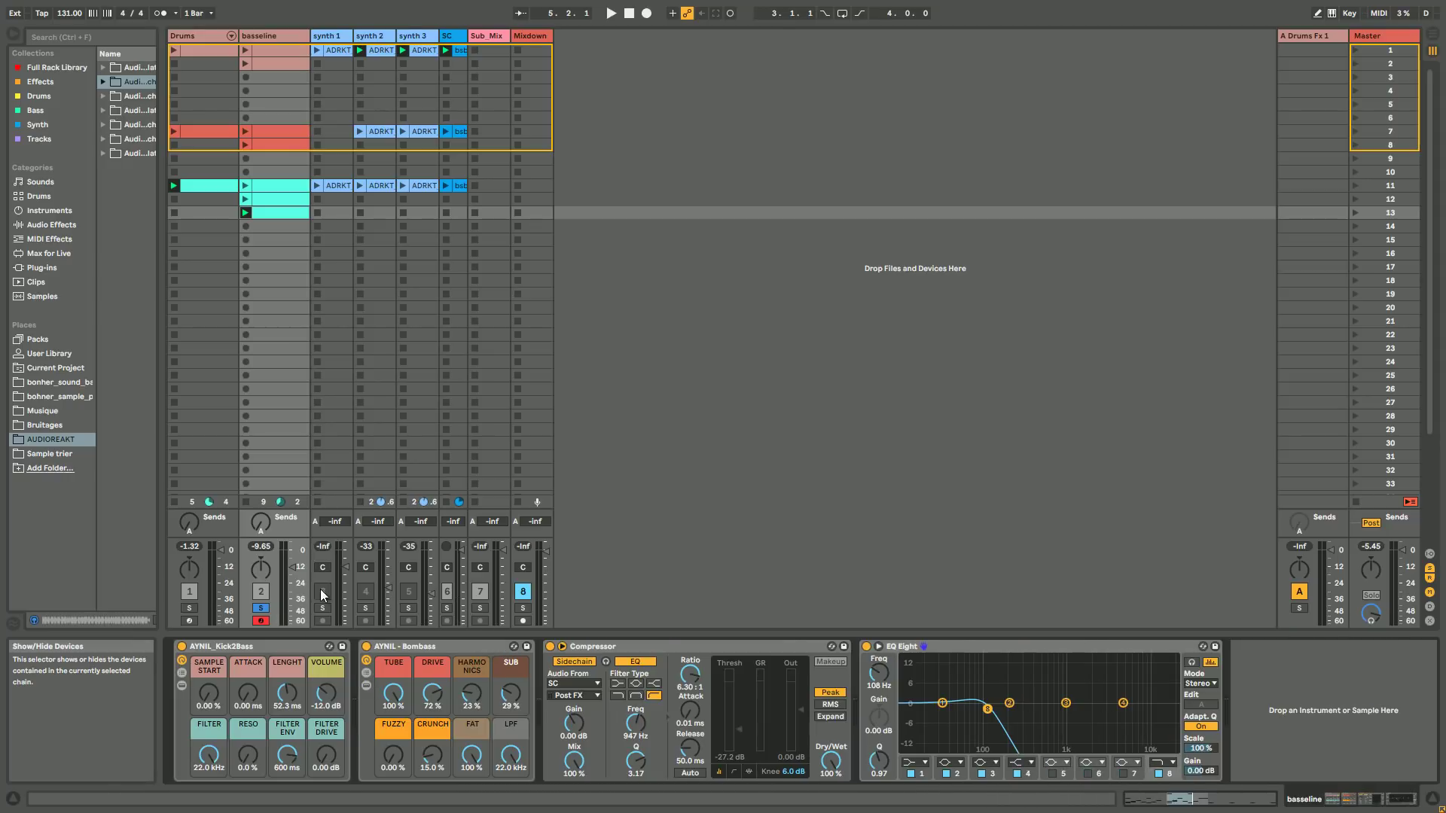
left_click(182, 685)
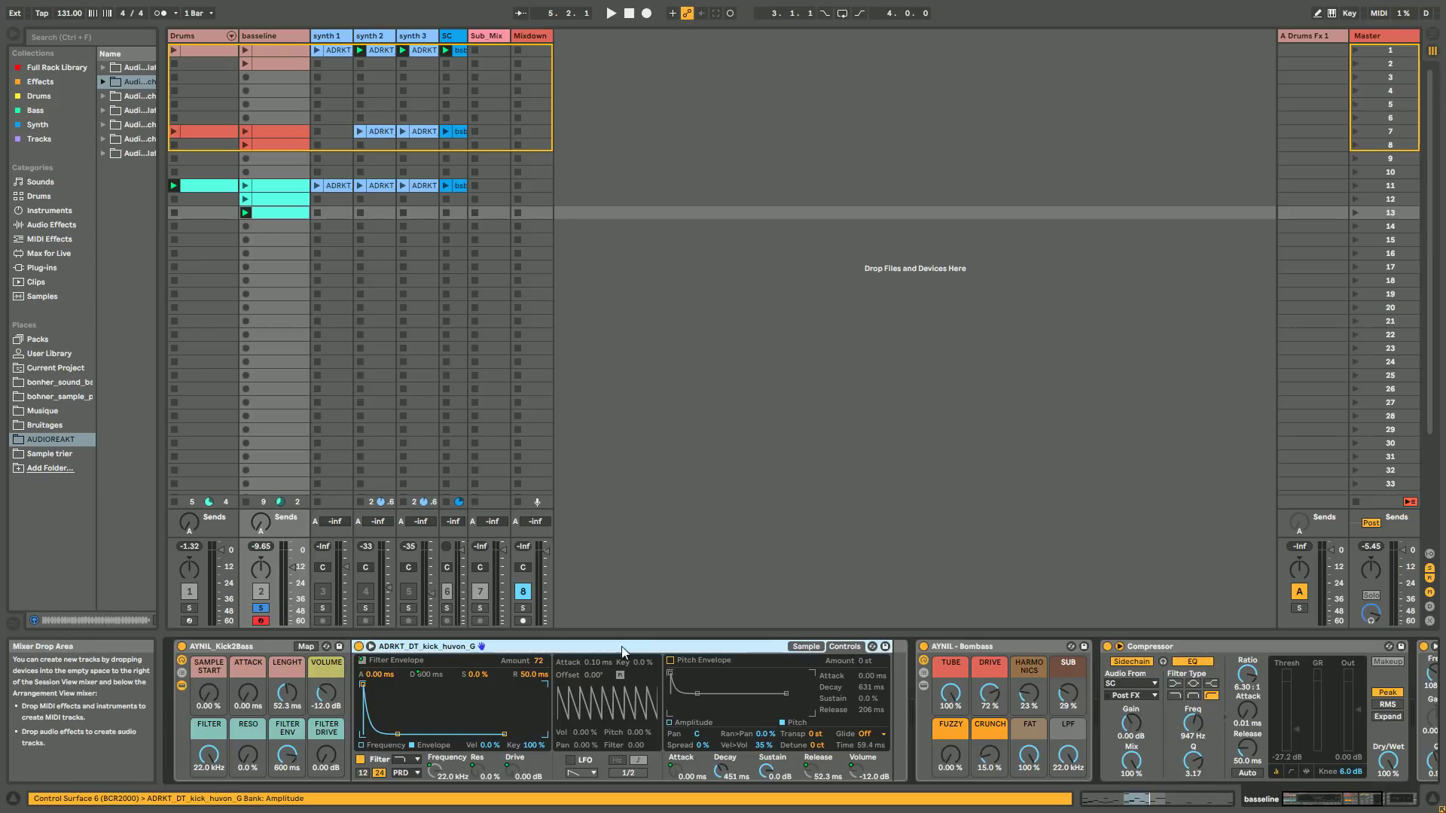
left_click(209, 38)
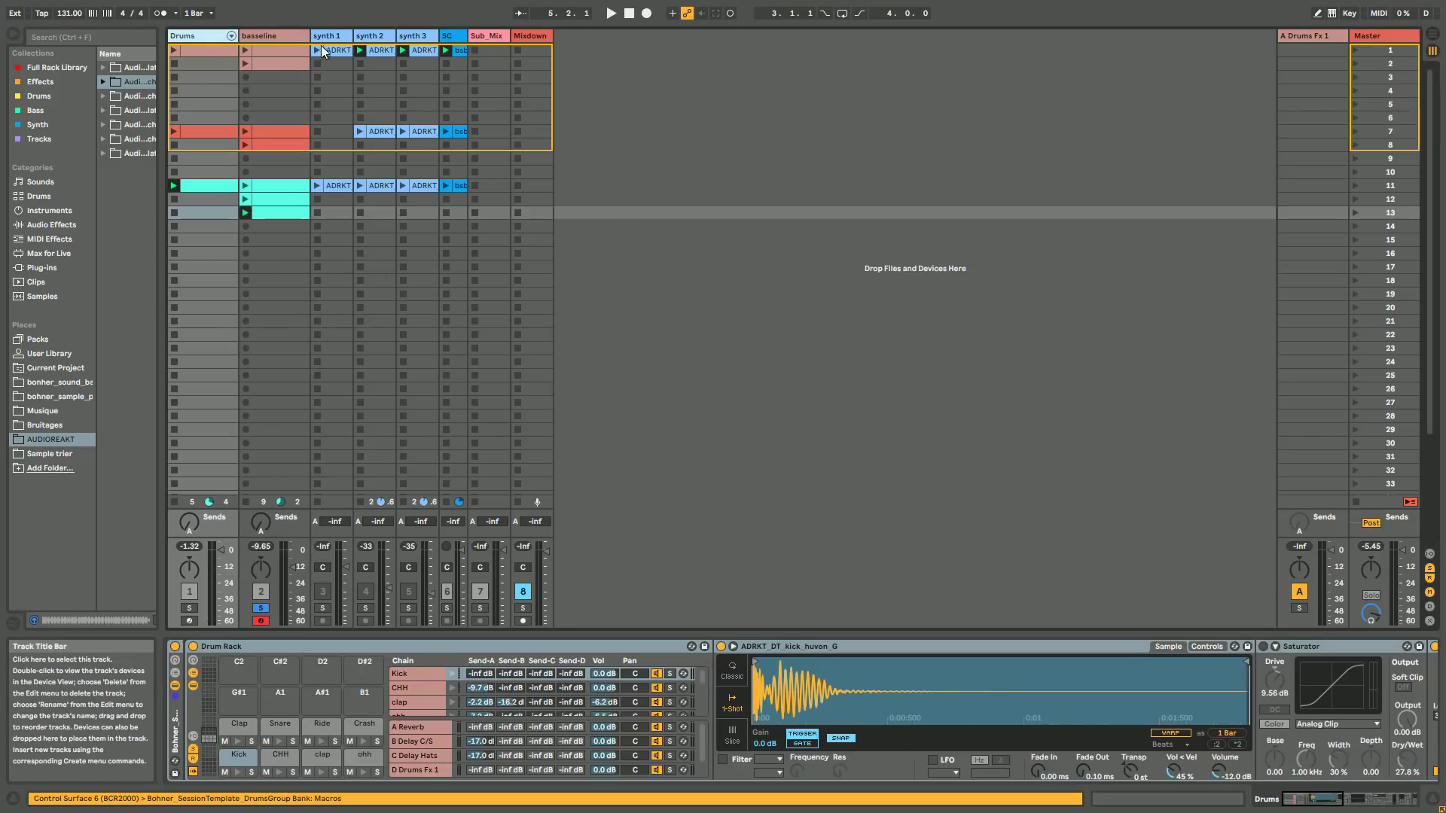
left_click(282, 36)
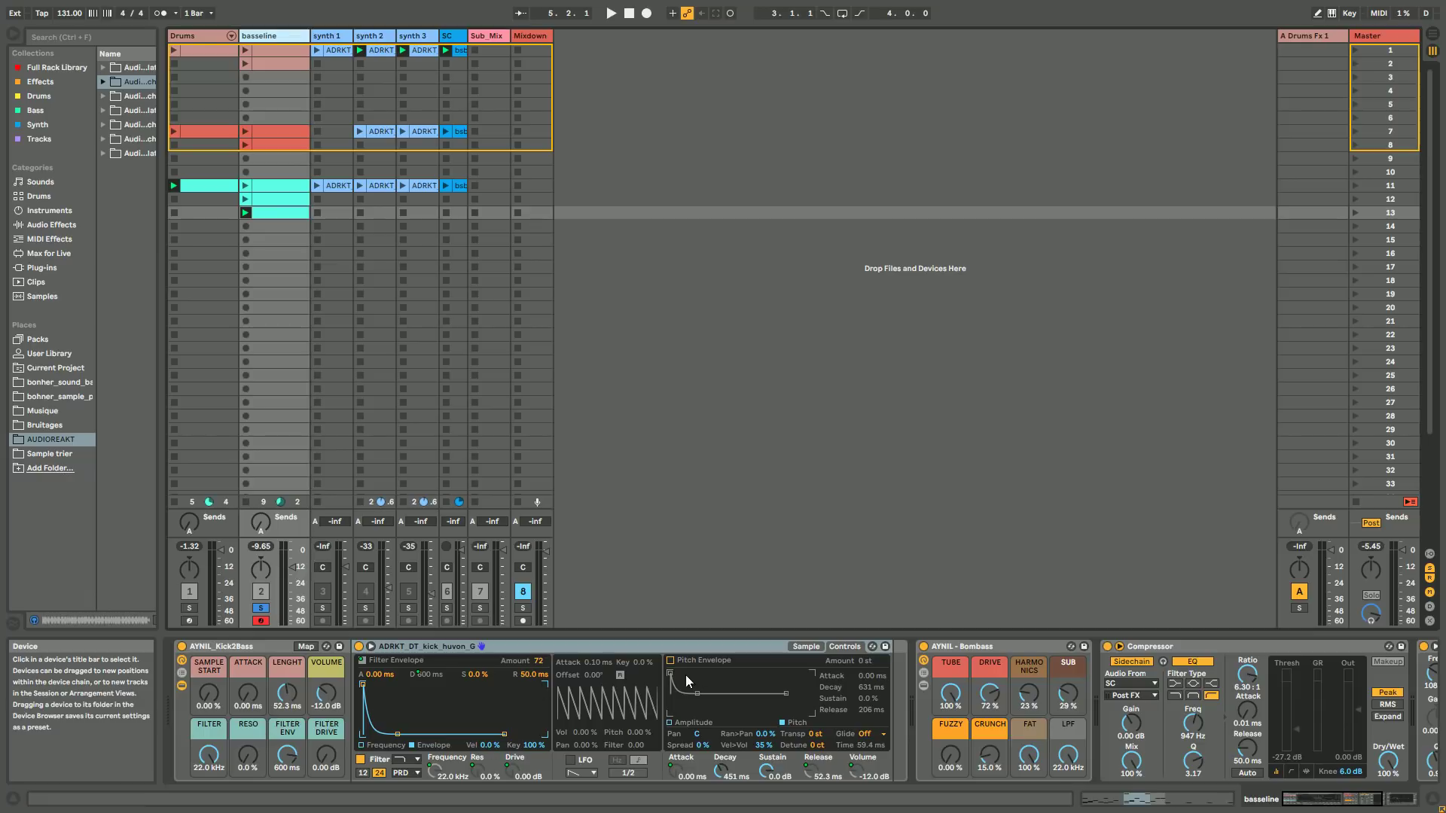
key("Delete")
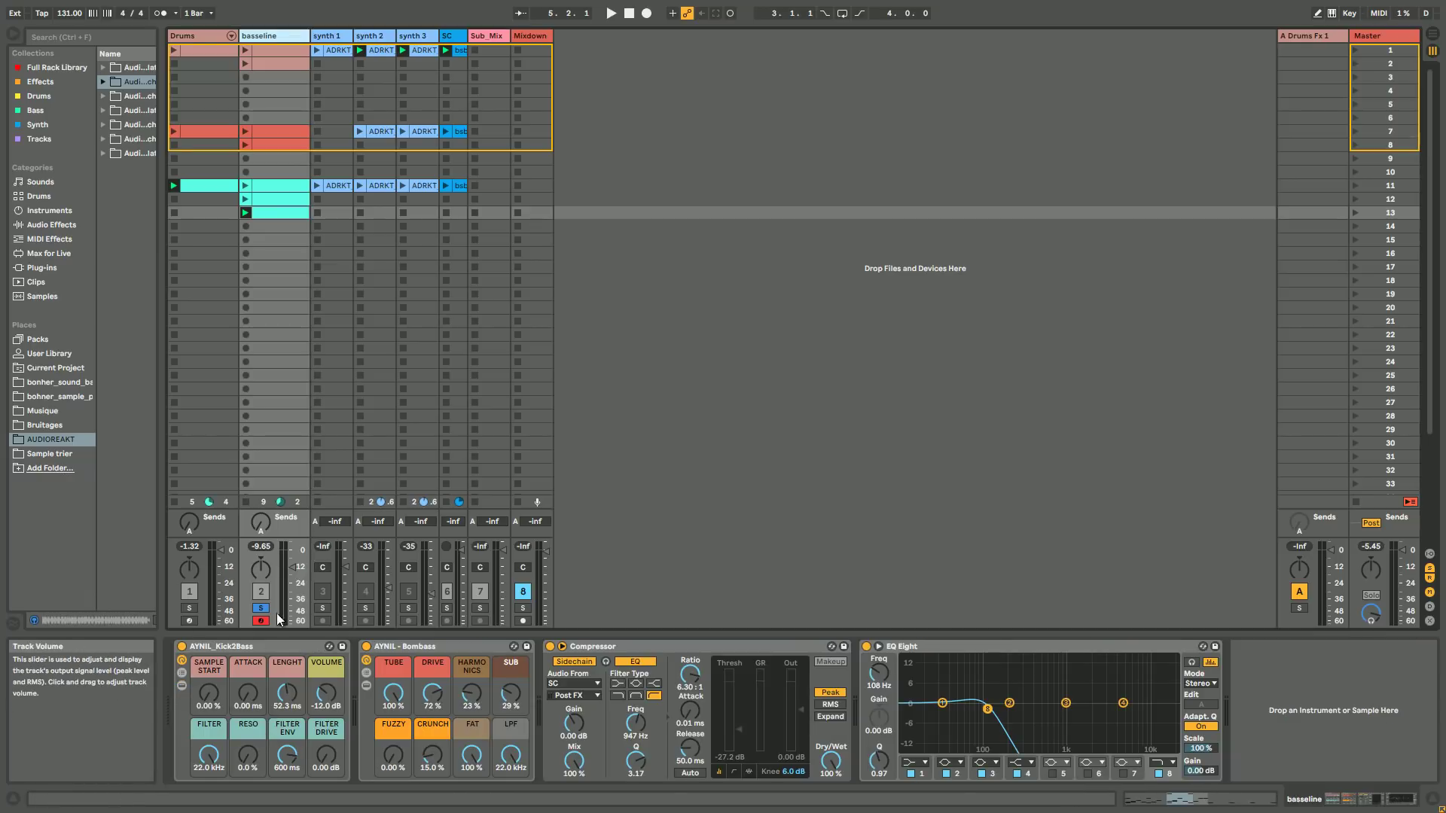
- Play the basseline's first clip soloed, and show the kick sample's waveform inside the Kick2Bass rack
key("space")
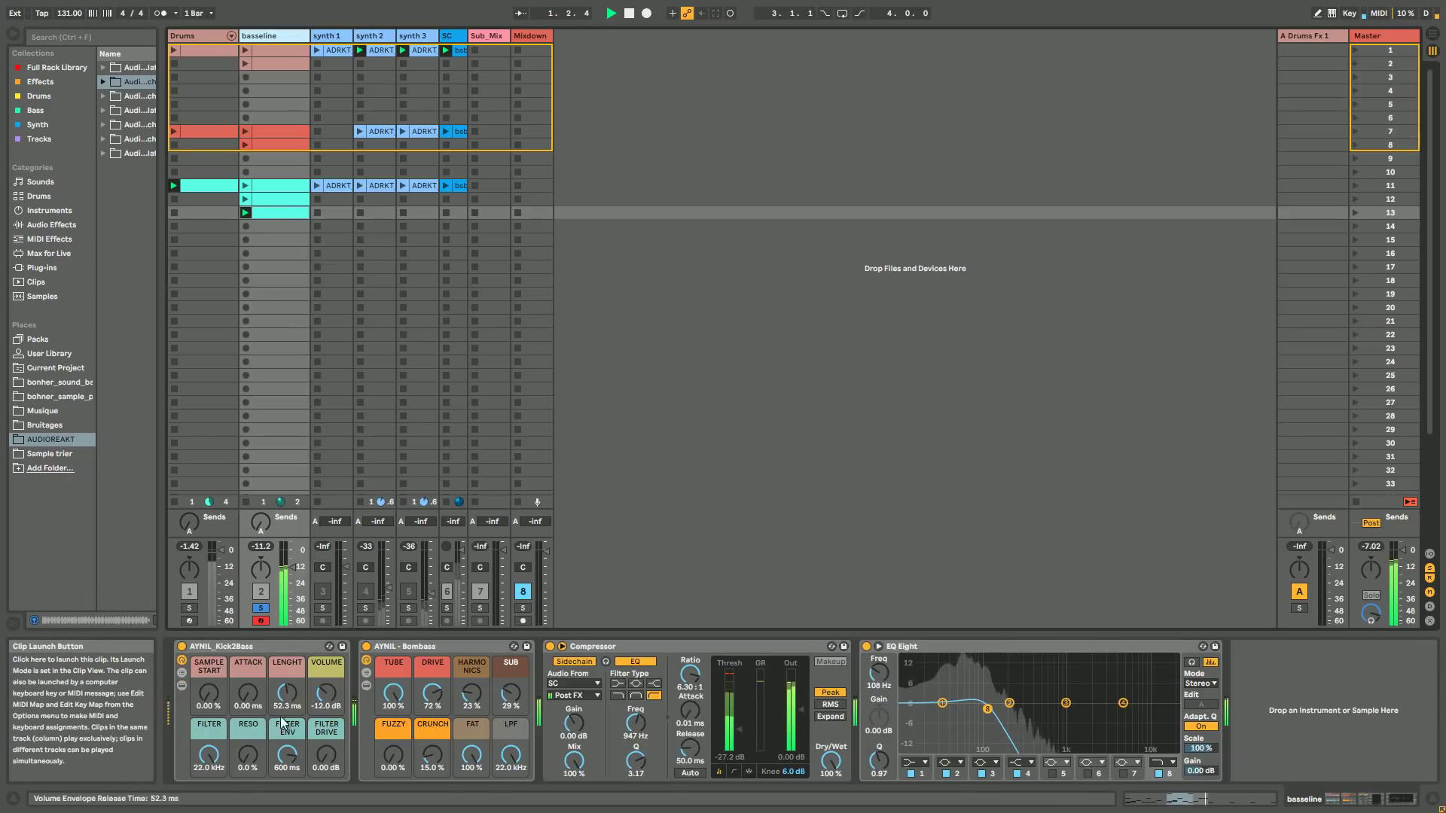
left_click(244, 49)
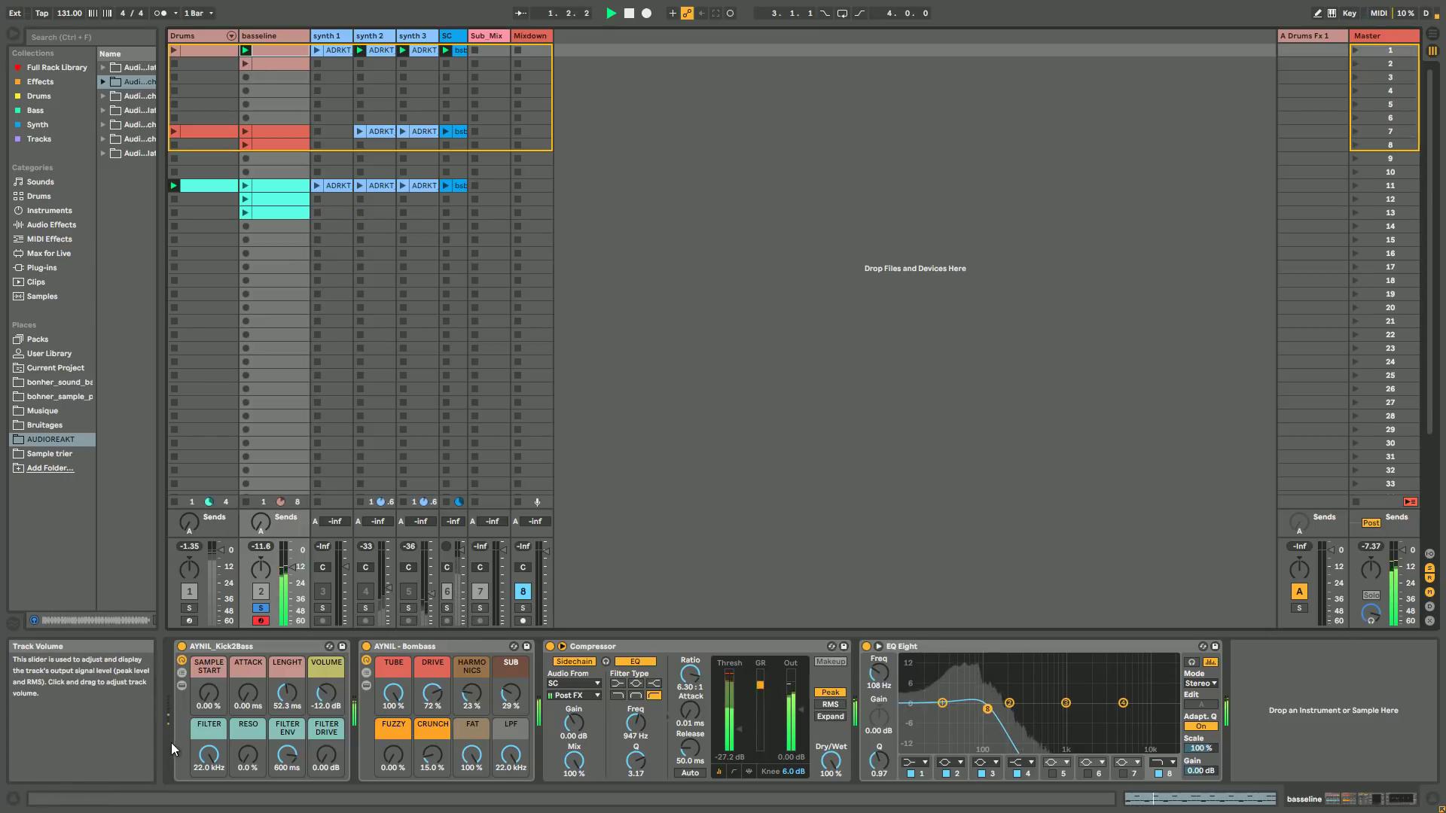
key("space")
key("ctrl+z")
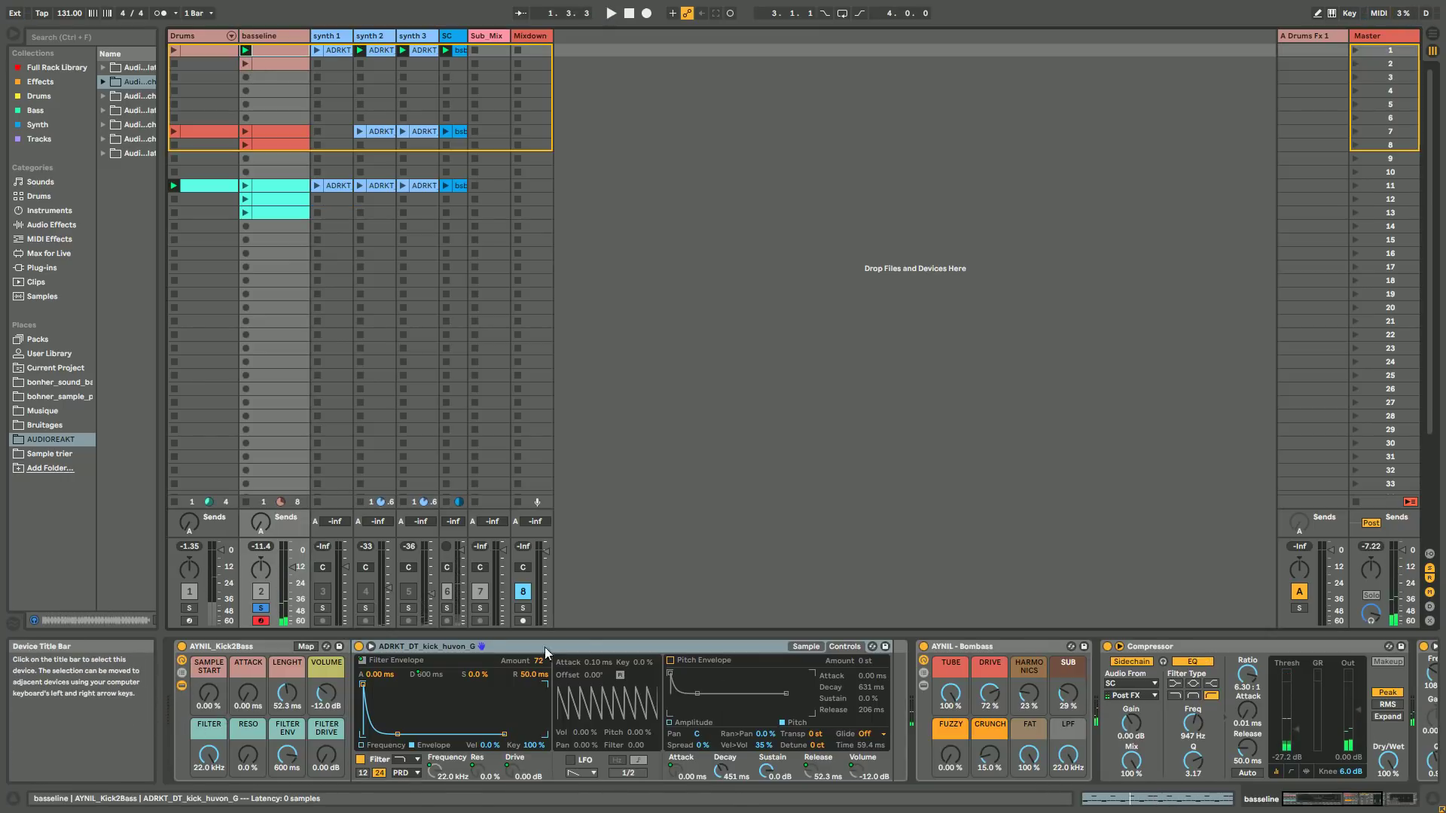
left_click(806, 646)
- During playback, set the Kick2Bass macros to 83.6 ms length, -8.79 dB volume and a 345 Hz filter
key("space")
left_click_drag(217, 710, 217, 713)
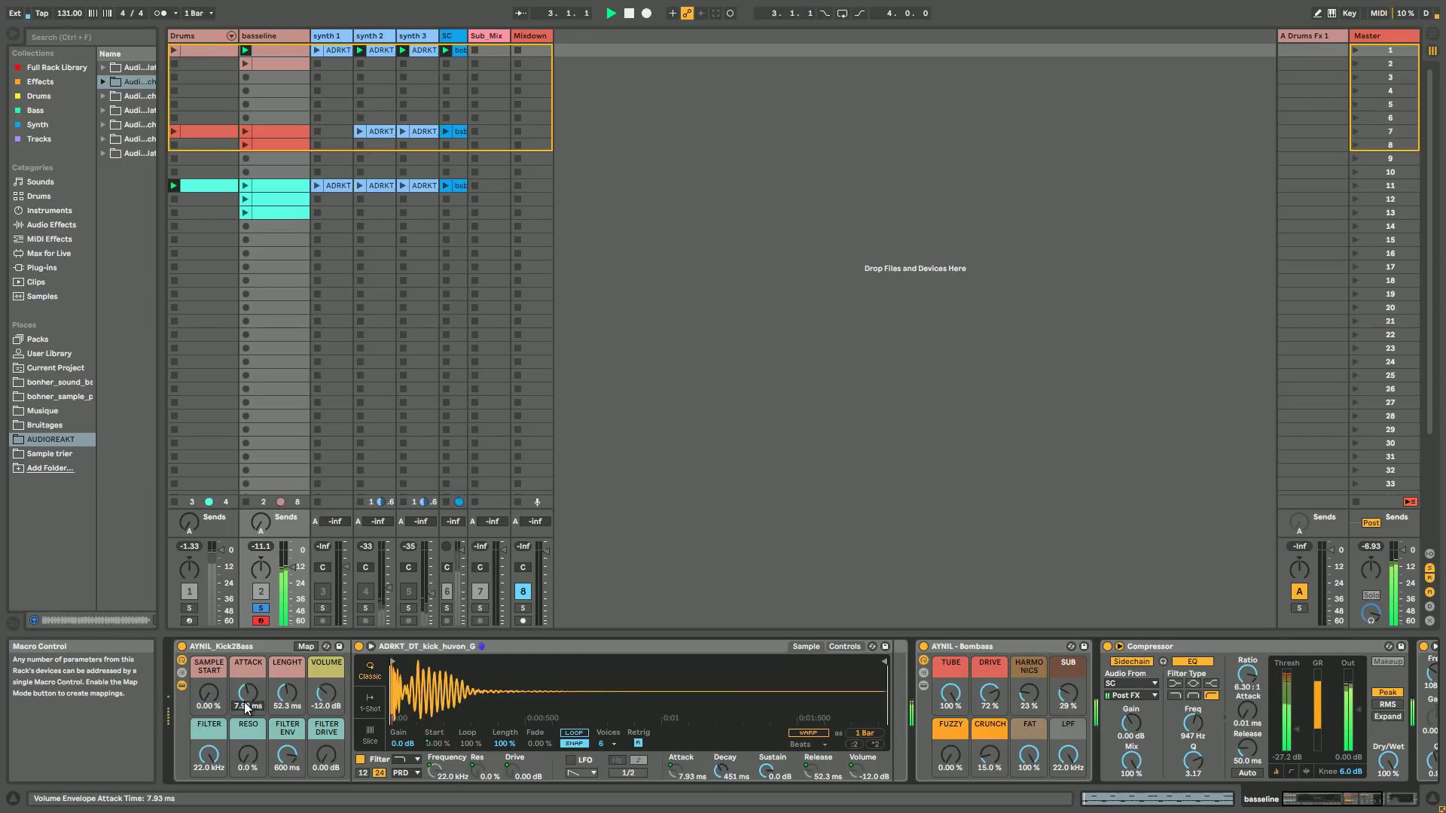
left_click_drag(245, 706, 293, 709)
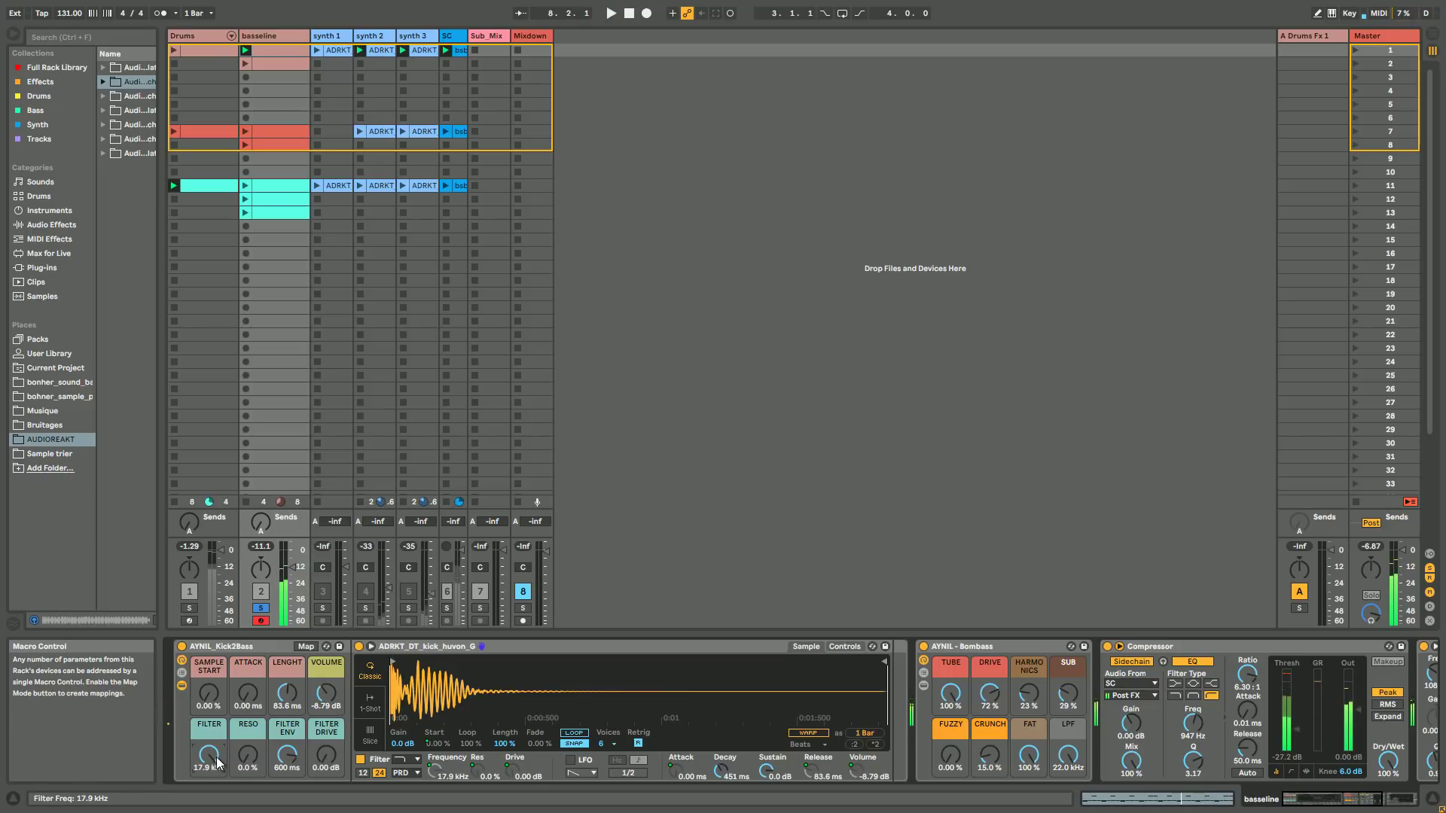
left_click_drag(217, 763, 216, 791)
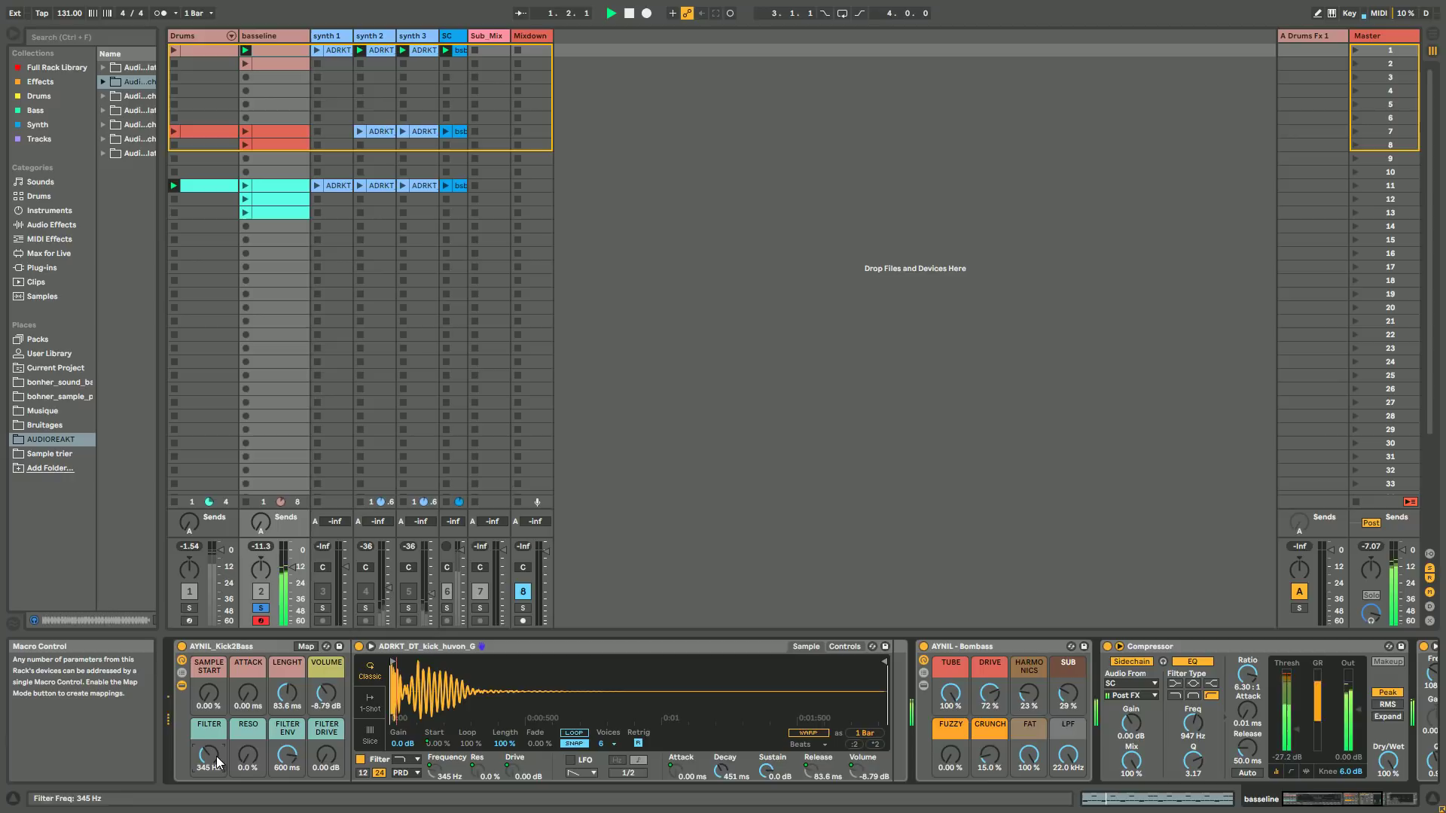
- Set the Kick2Bass macros to a 30 Hz filter, 53% resonance, 2.29 s filter envelope and 5.10 dB filter drive
mouse_move(1346, 808)
left_mouse_down()
mouse_move(1374, 805)
mouse_move(1325, 803)
left_mouse_up()
key("space")
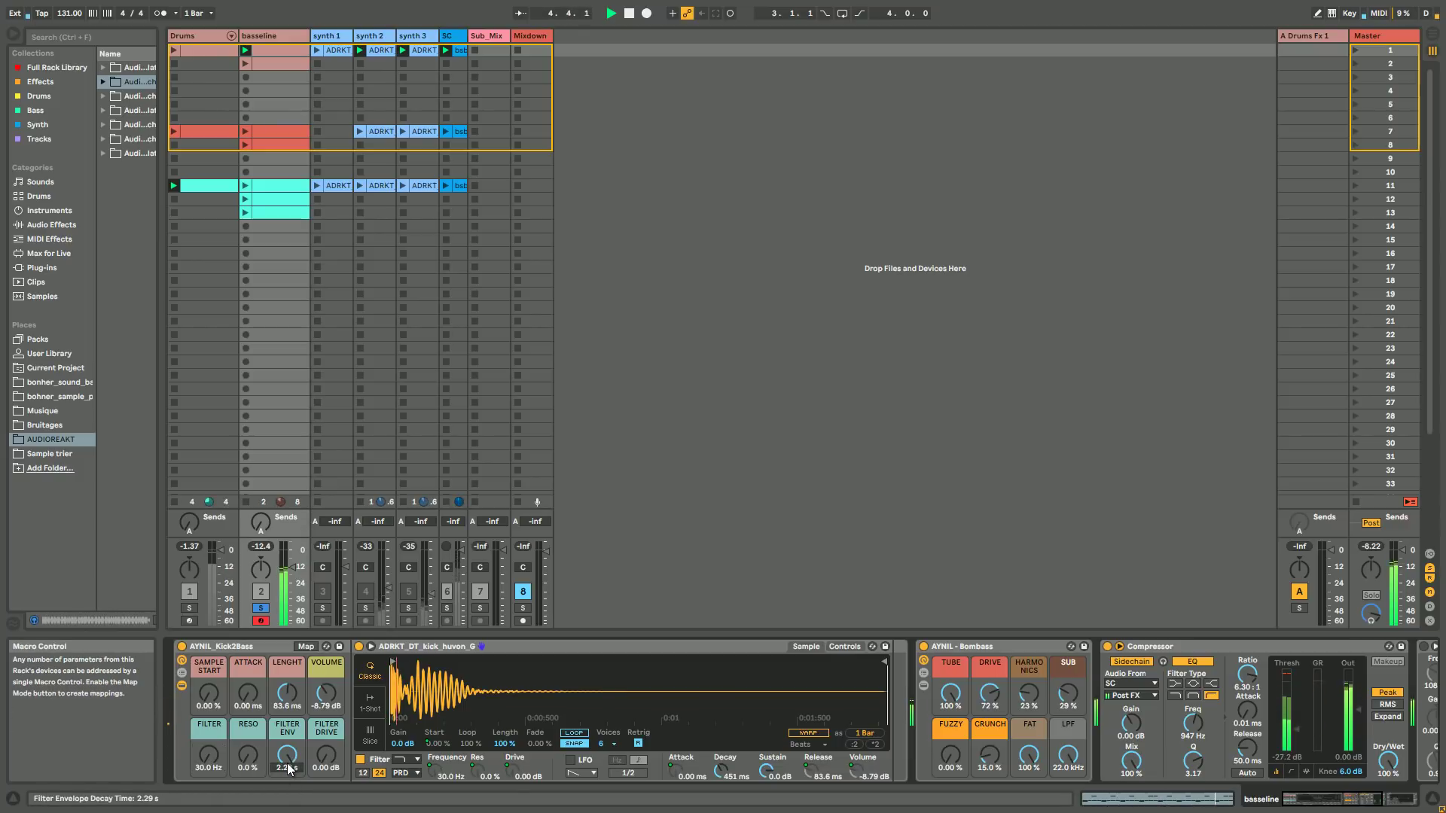
left_click_drag(247, 765, 248, 746)
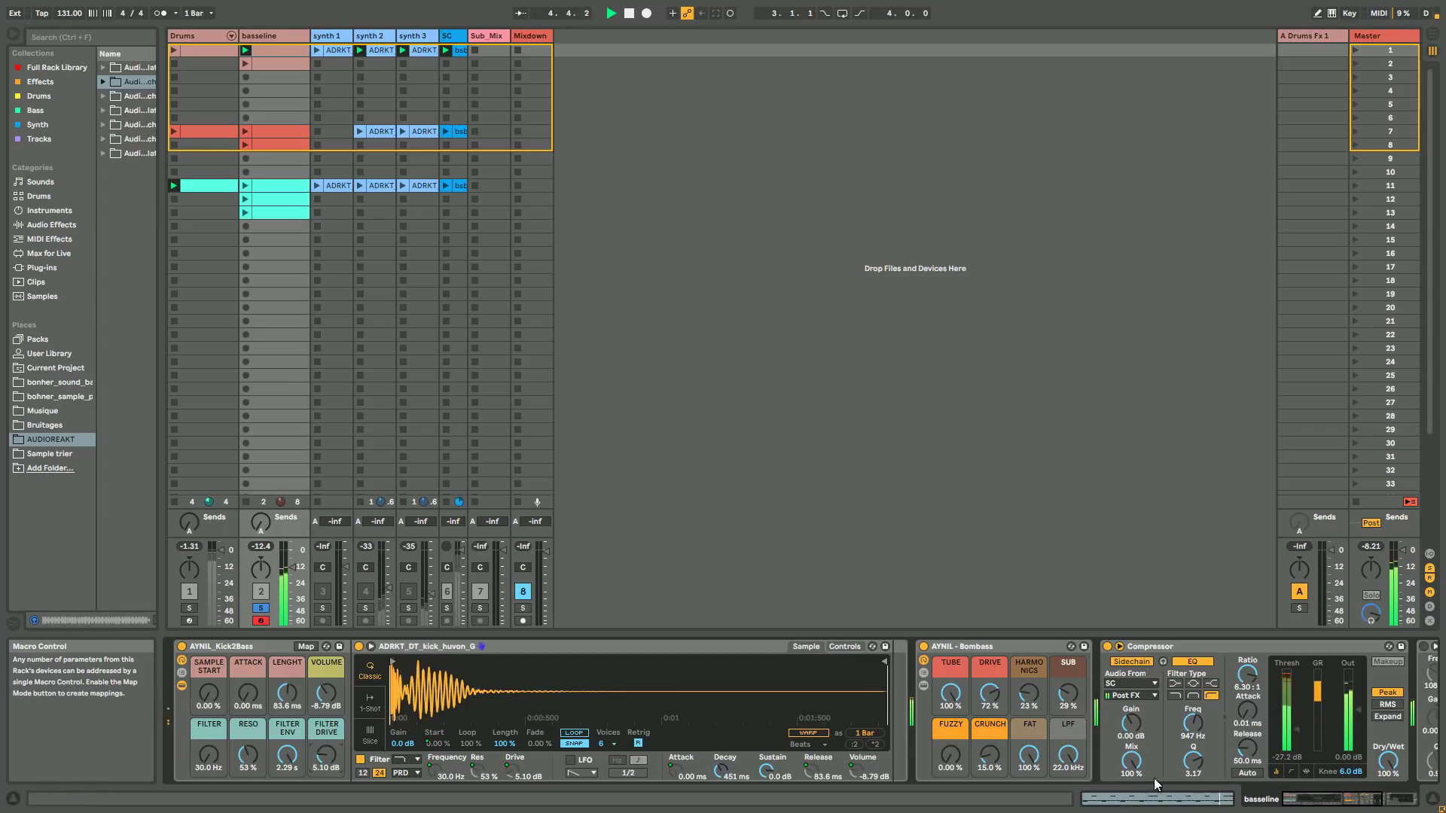
- Enable the basseline's EQ Eight with its high-cut frequency at 2.30 kHz, and unsolo the track
left_click_drag(1327, 801, 1352, 803)
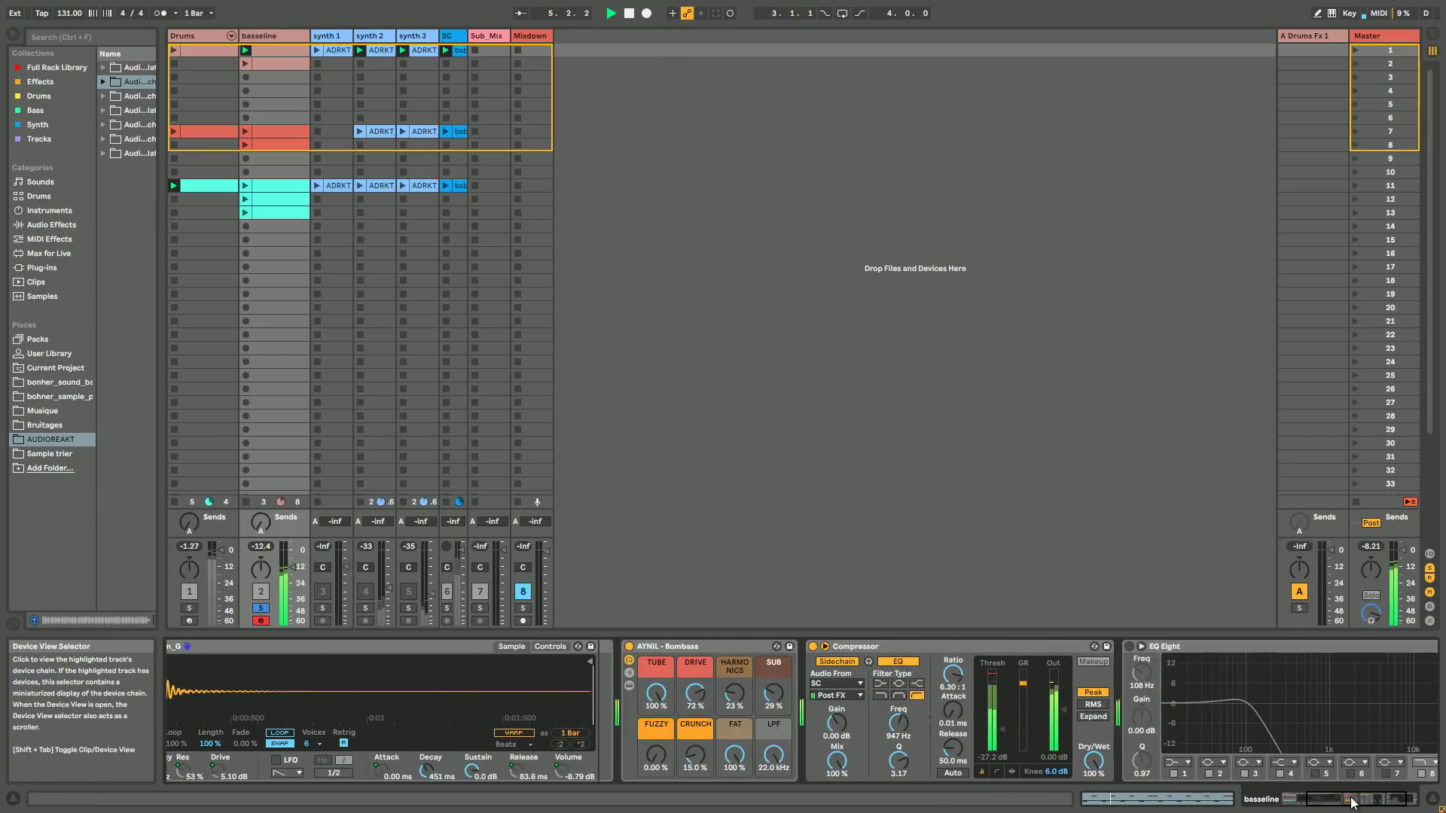
left_click(1129, 646)
left_click_drag(1140, 687, 1137, 683)
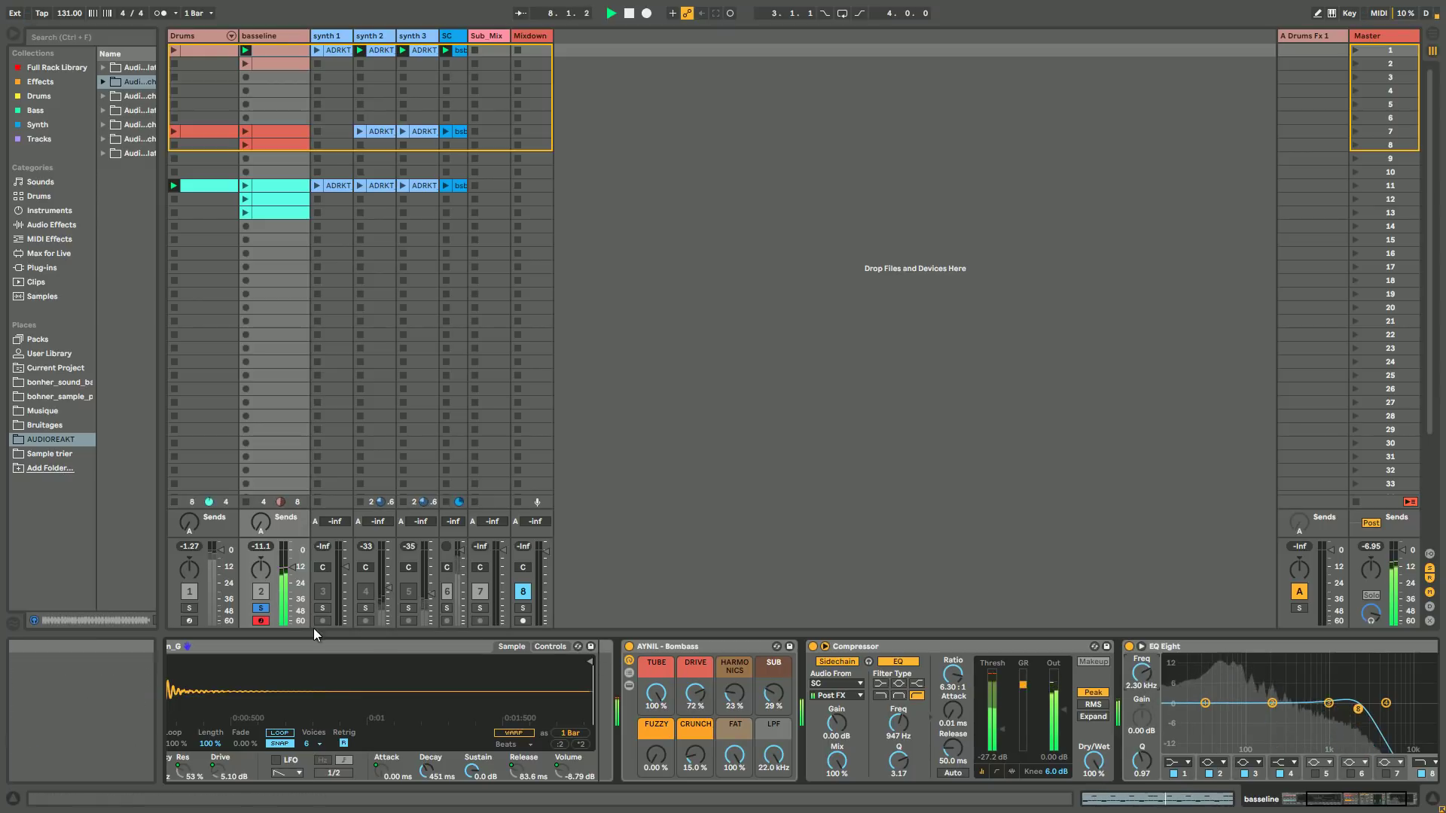
left_click(261, 608)
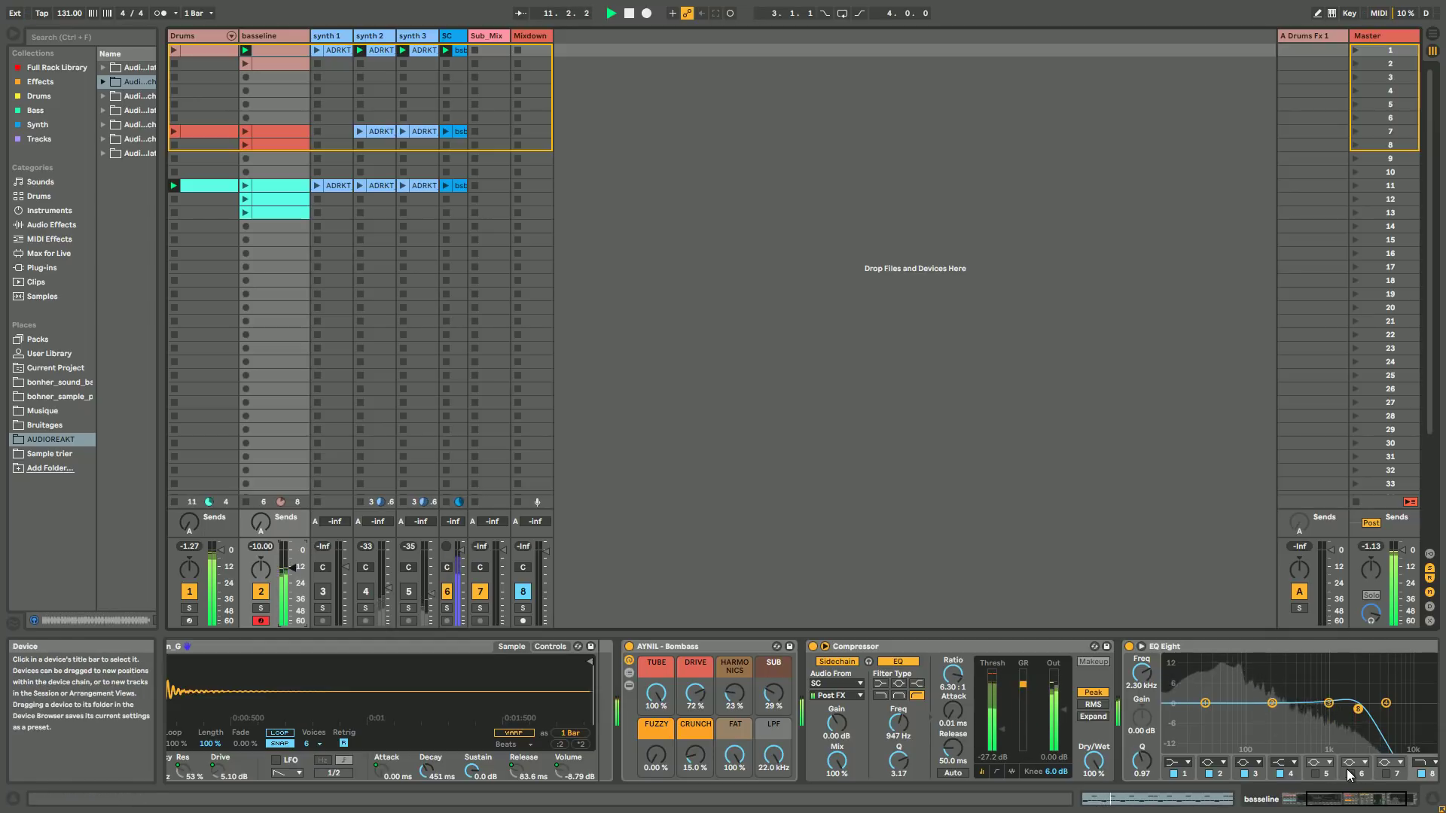
- Launch the basseline clip in scene 13, and solo the Kick, CHH and ohh pads in the Drums track's Drum Rack
left_click(245, 213)
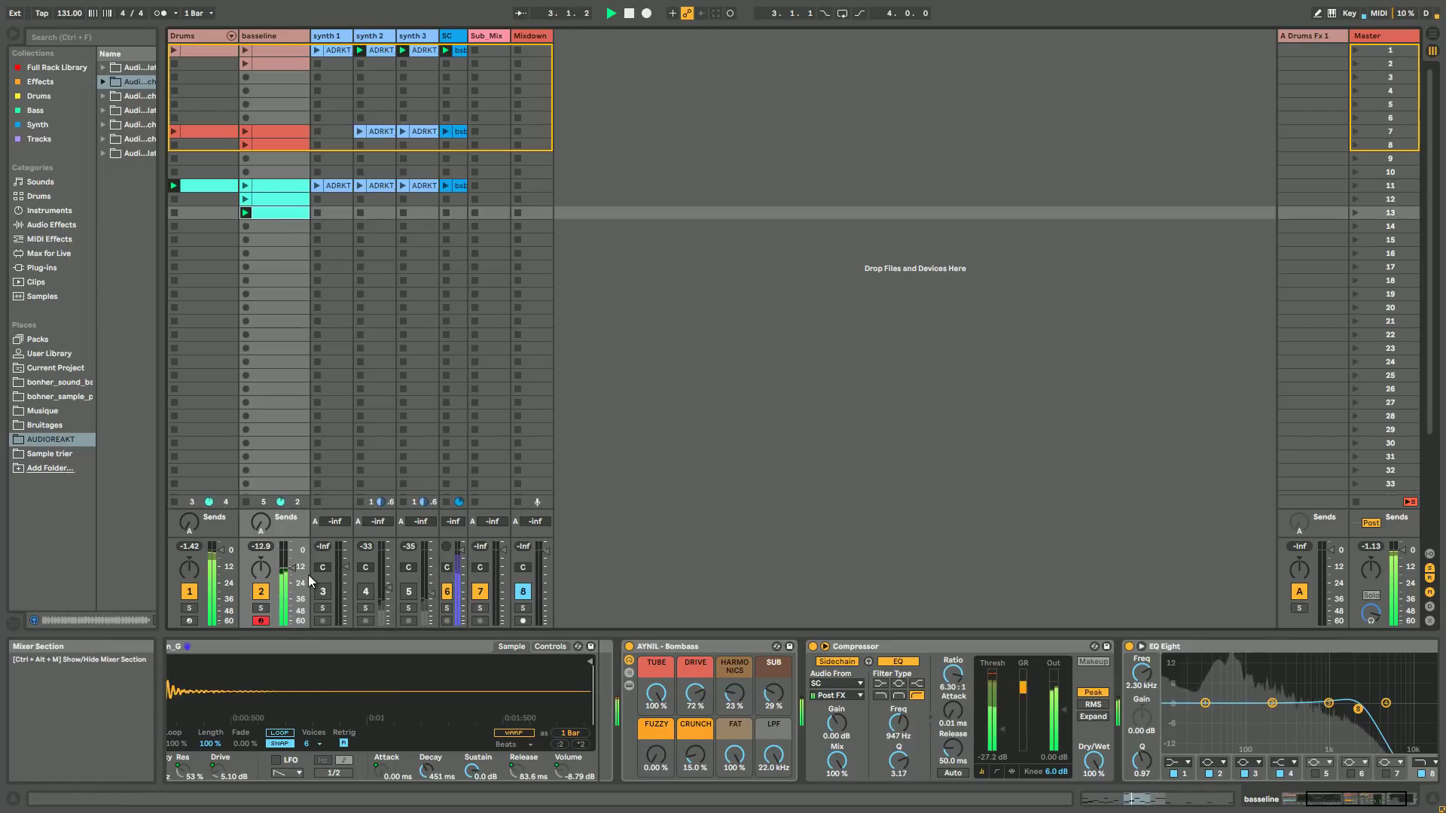
left_click(202, 188)
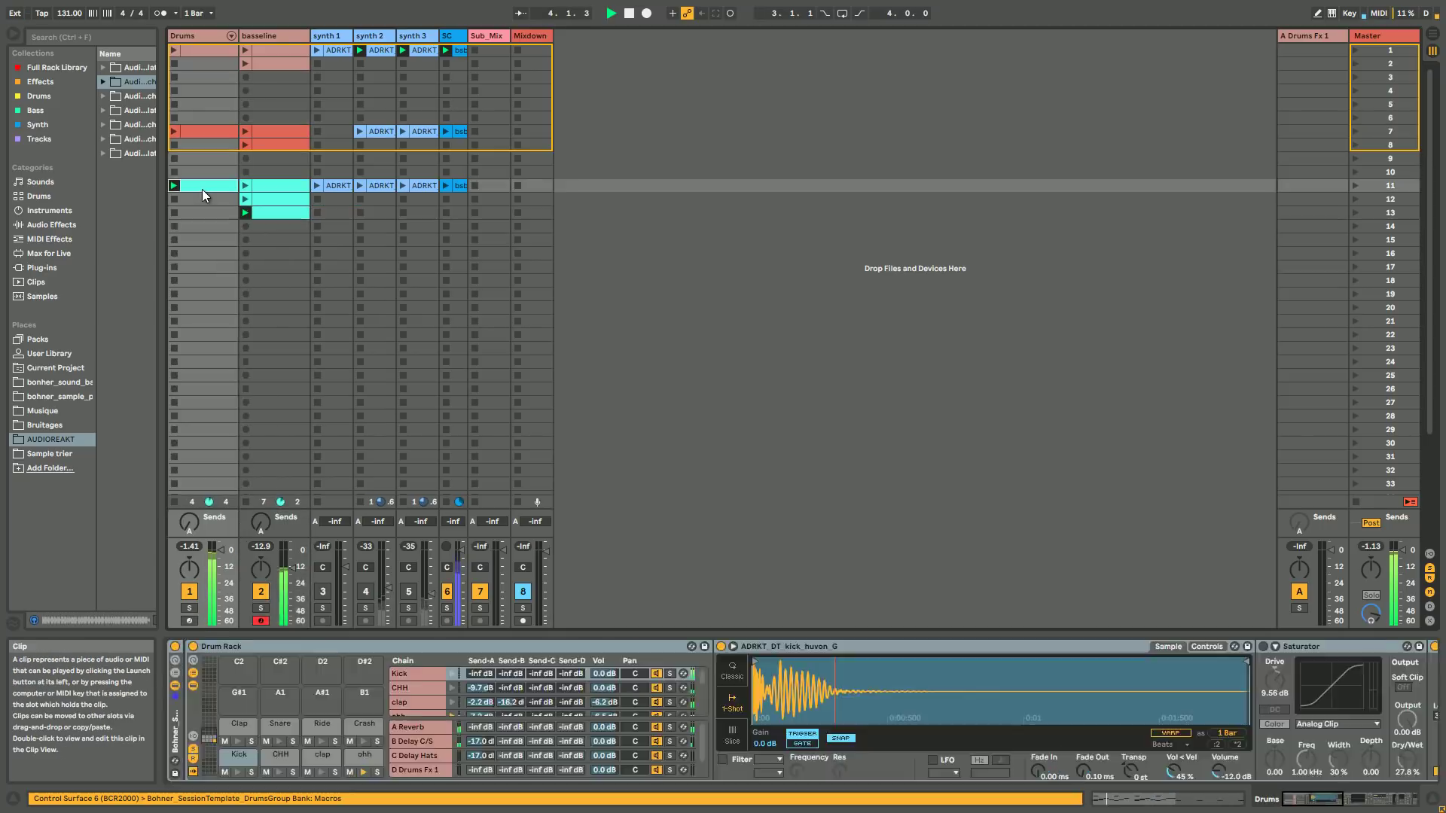
double_click(202, 188)
double_click(201, 37)
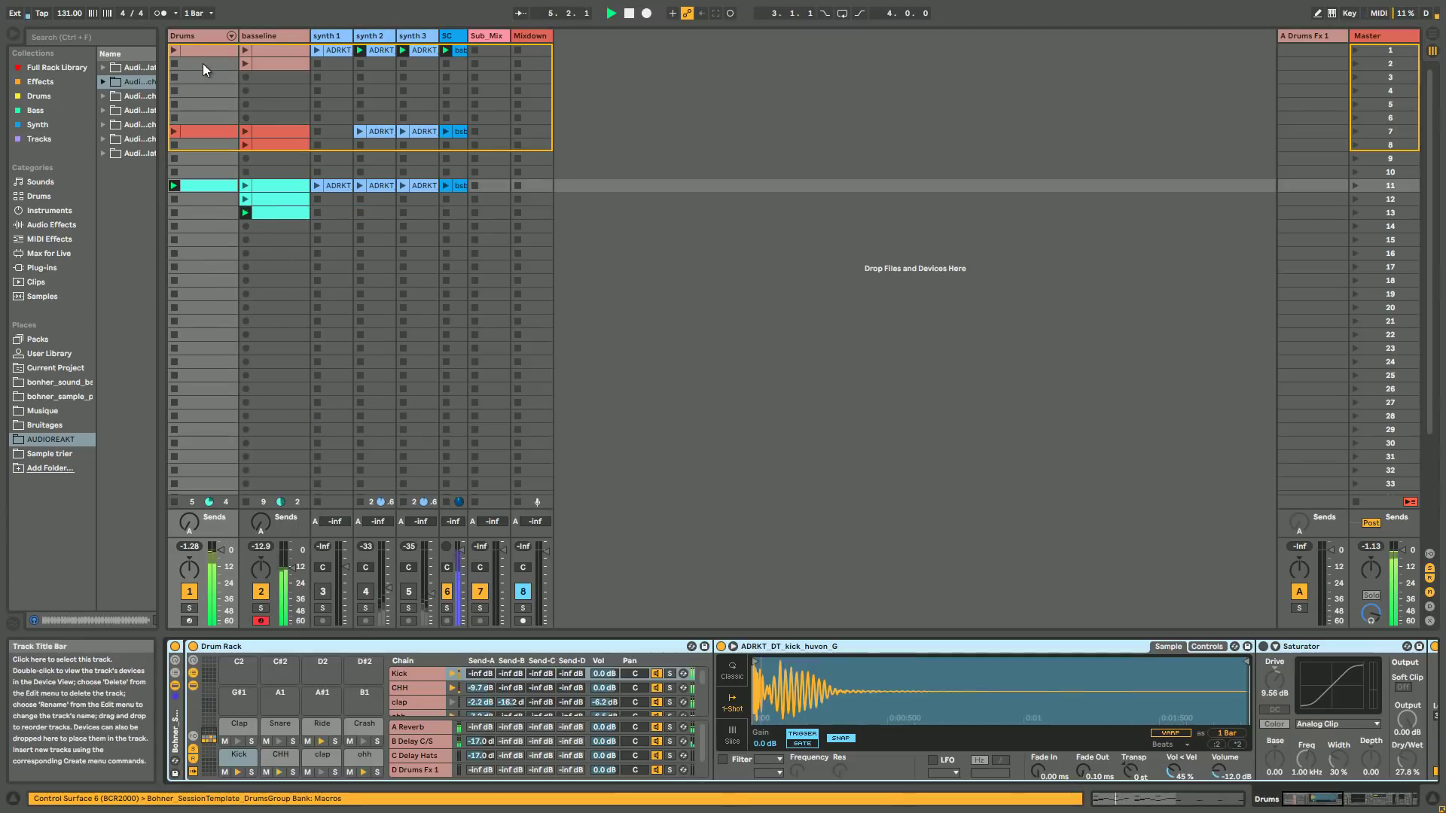
left_click(251, 772)
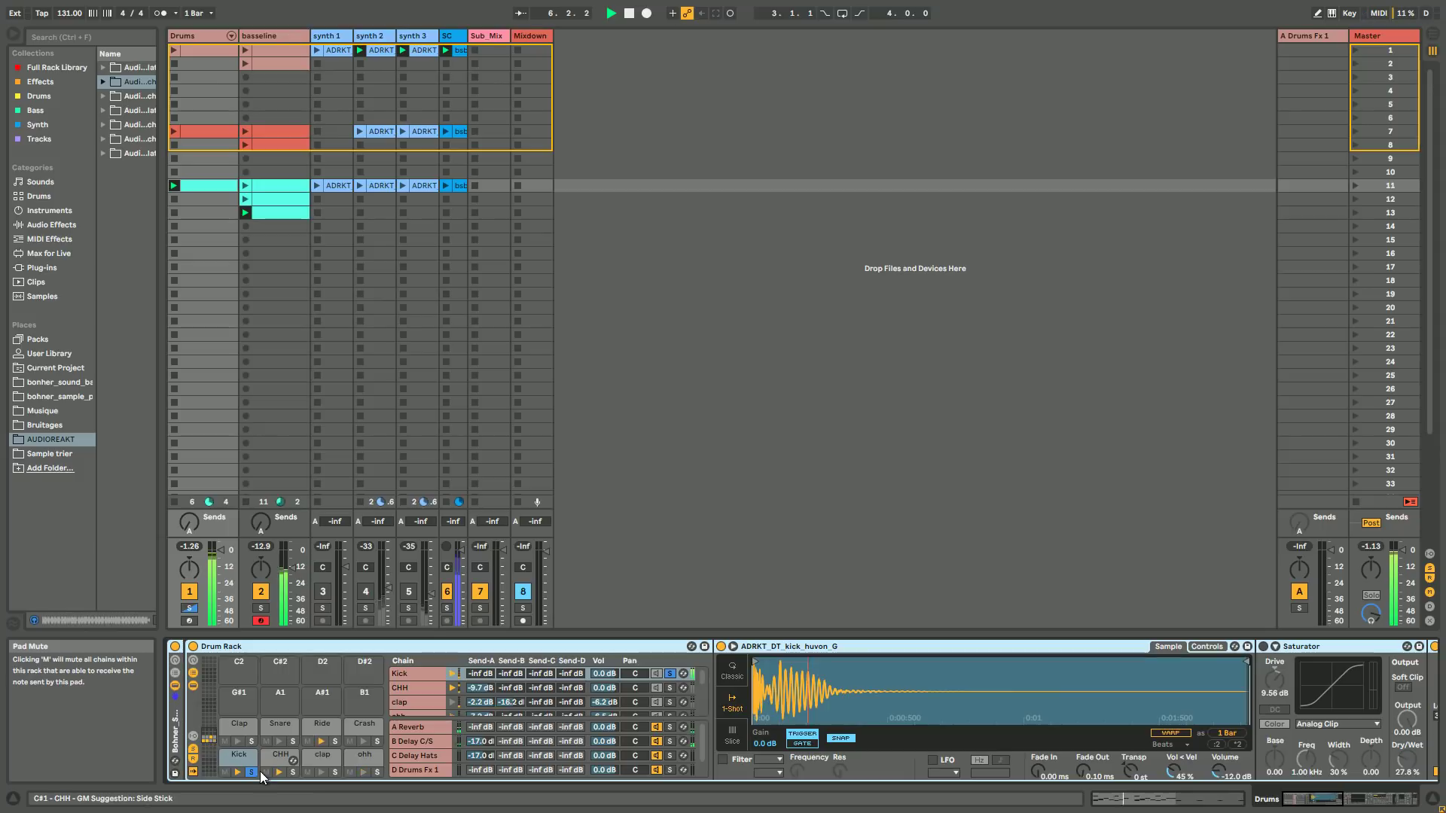
left_click(293, 772)
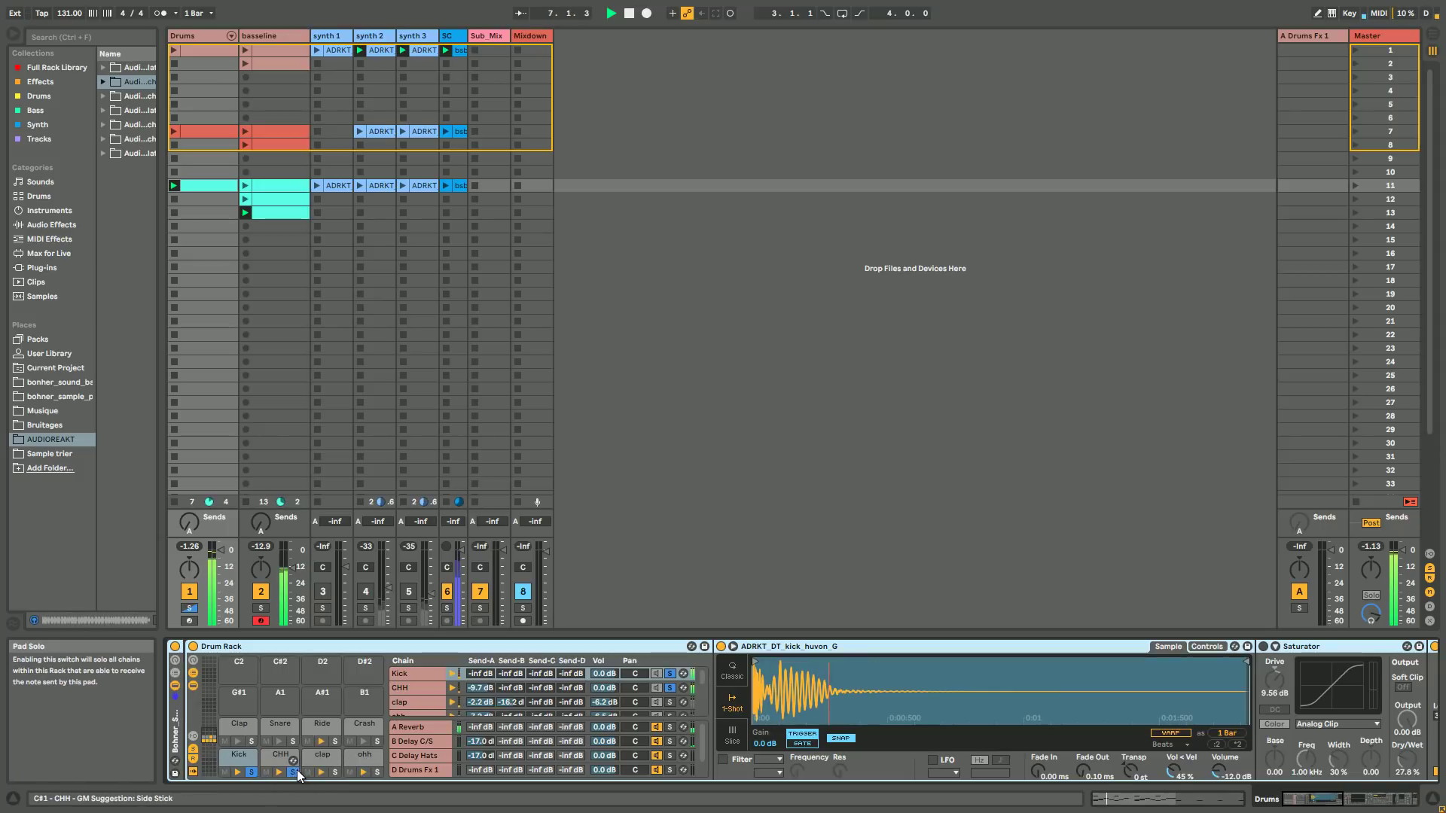
left_click(377, 772)
- Show the basseline track's device chain and hide the devices inside the Kick2Bass rack
left_click(270, 41)
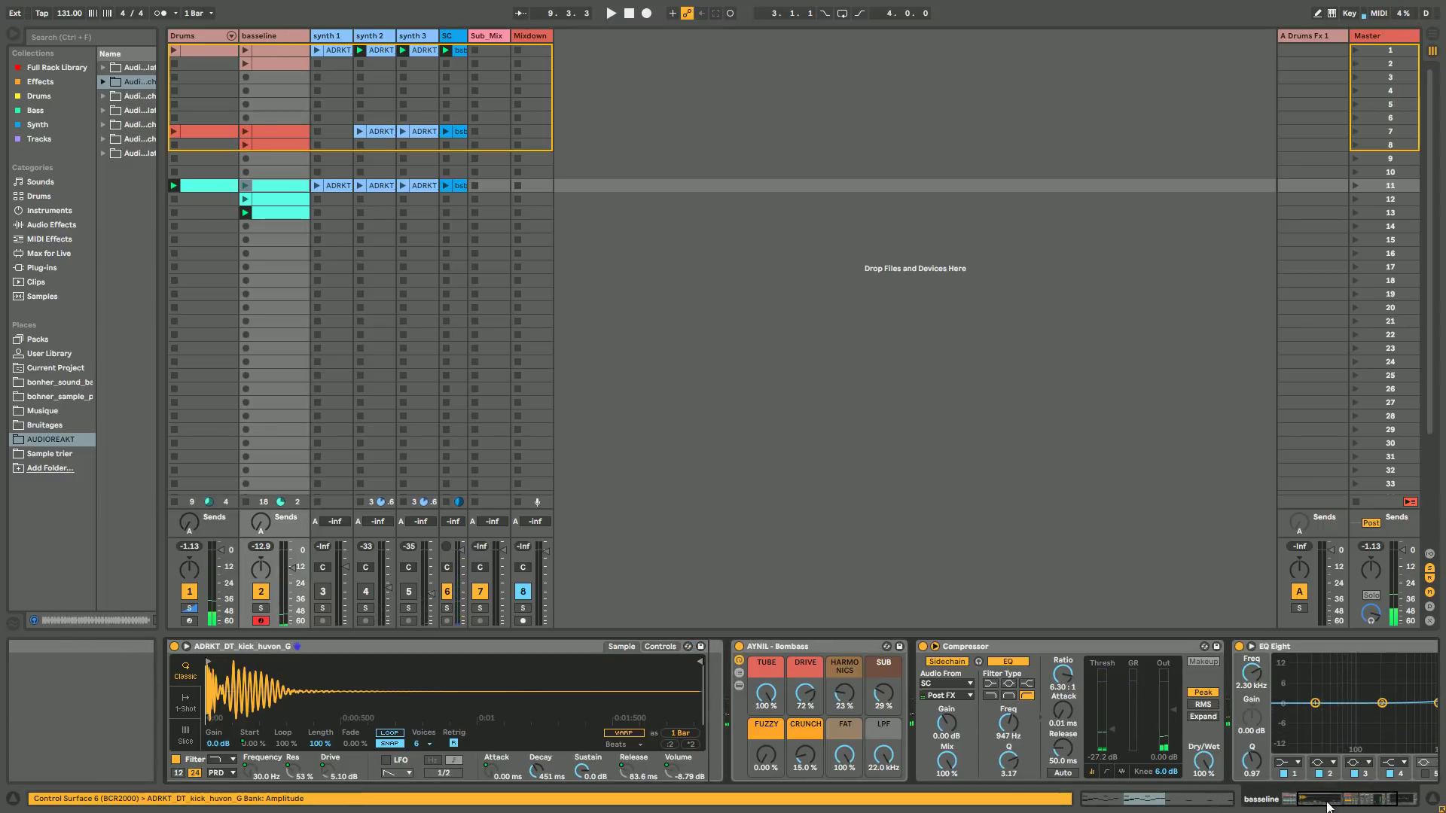
left_click_drag(1328, 805, 1310, 804)
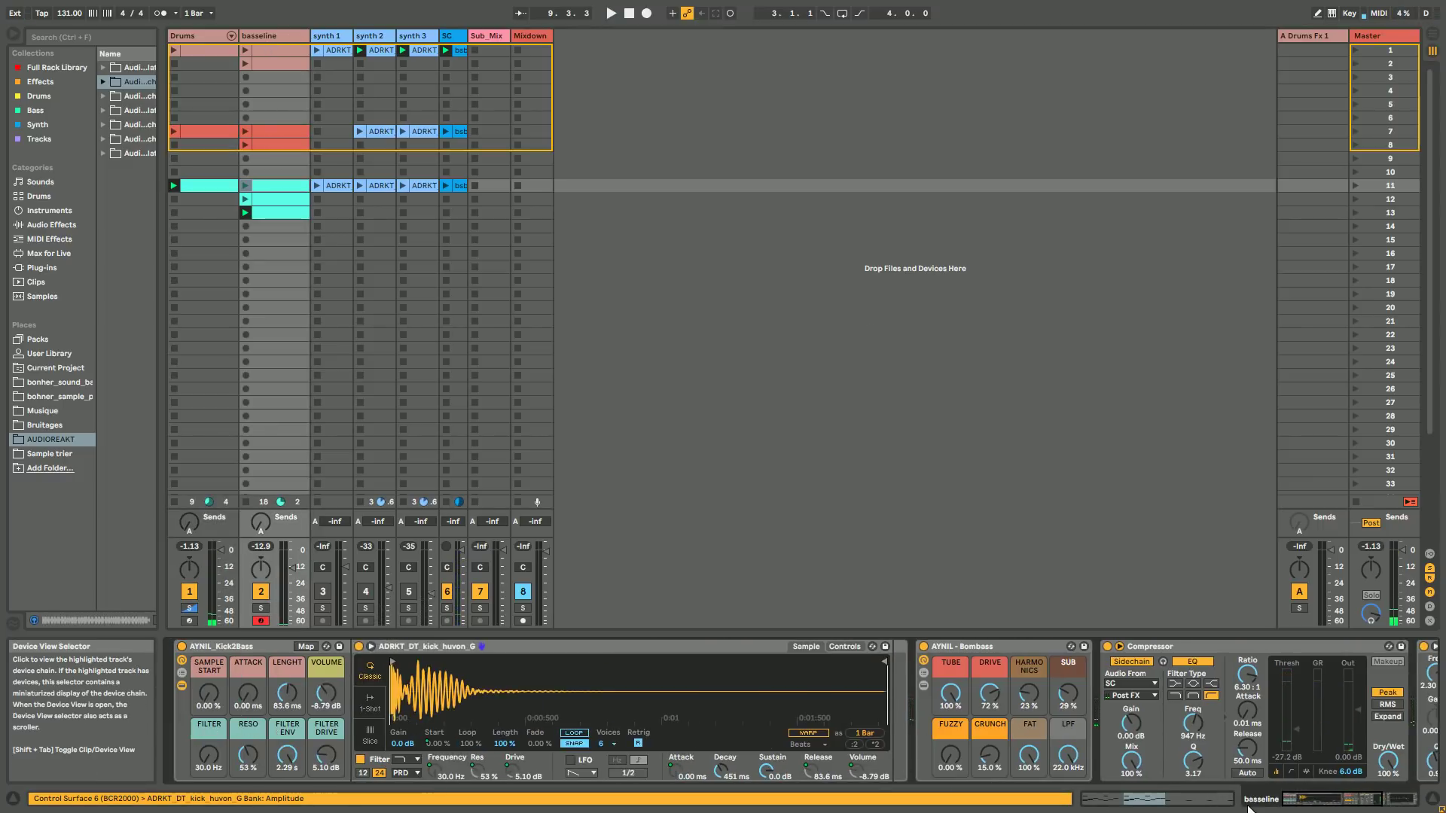
left_click(183, 687)
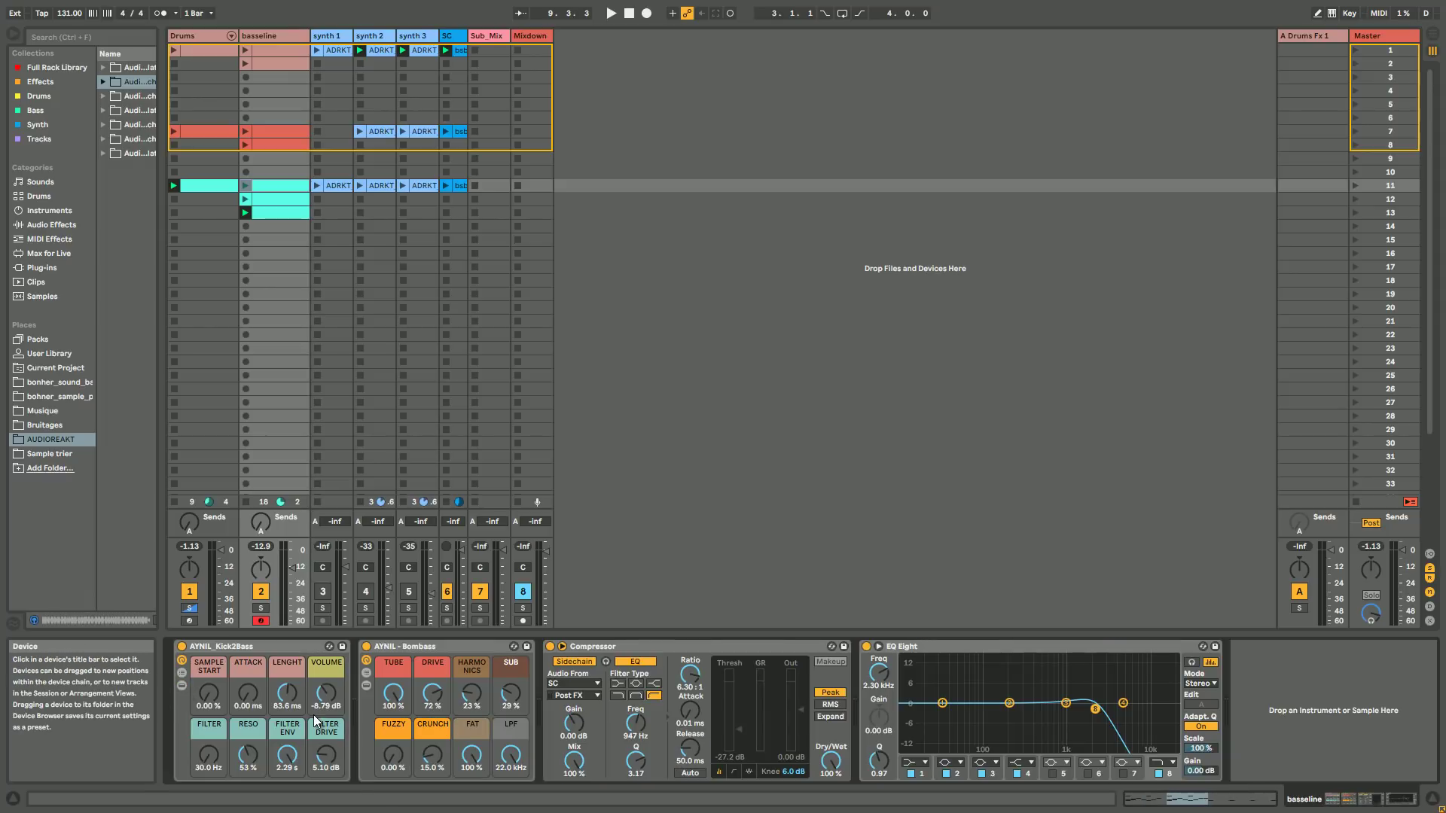